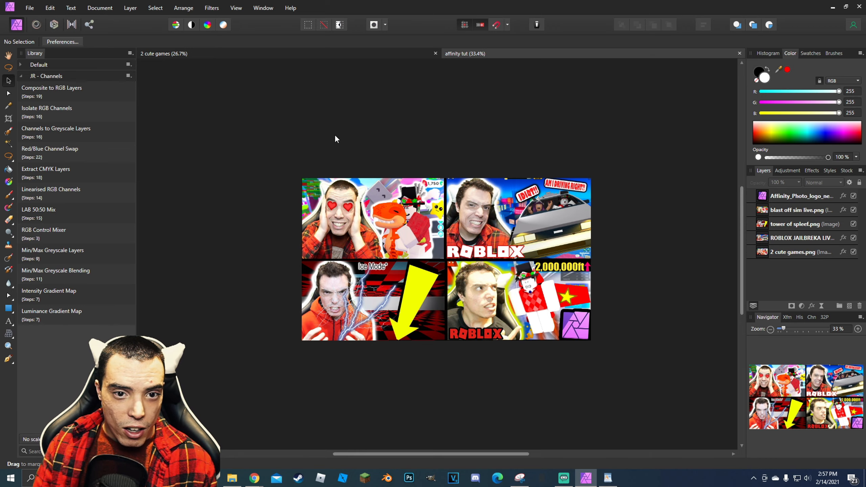
# - Switch to the "2 cute games" document and shift the masked photo of the man slightly to the left
pyautogui.click(317, 55)
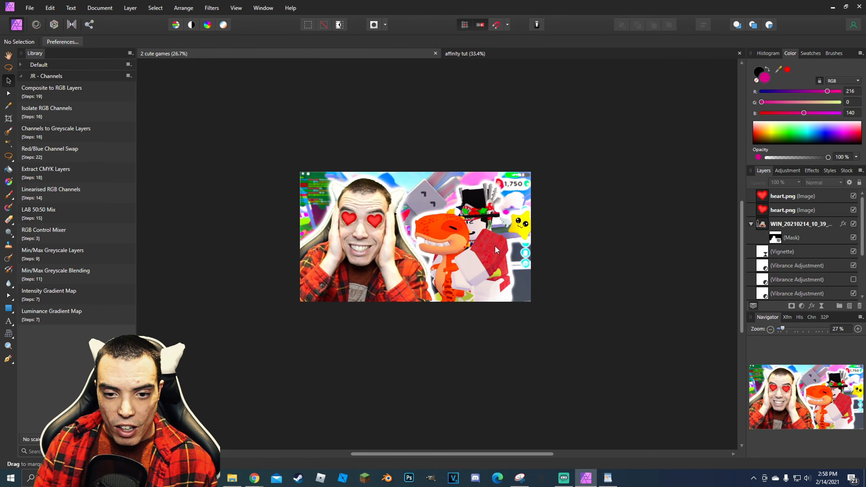
pyautogui.click(476, 253)
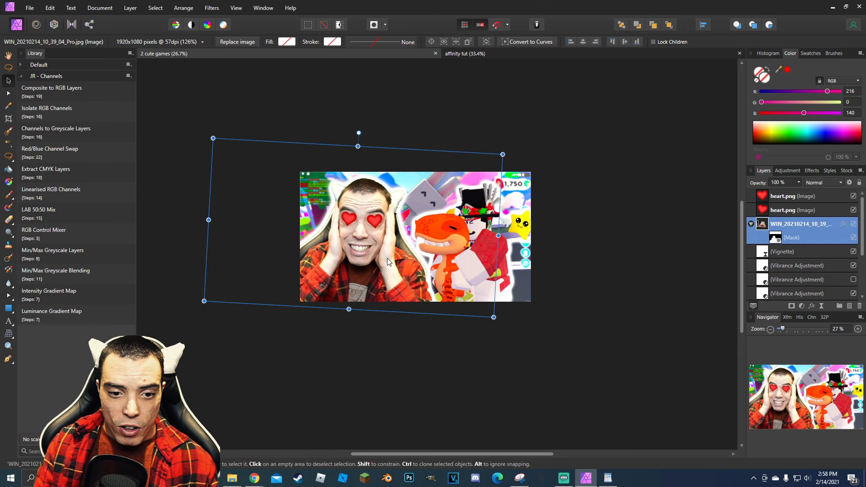
pyautogui.moveTo(389, 261); pyautogui.dragTo(366, 262)
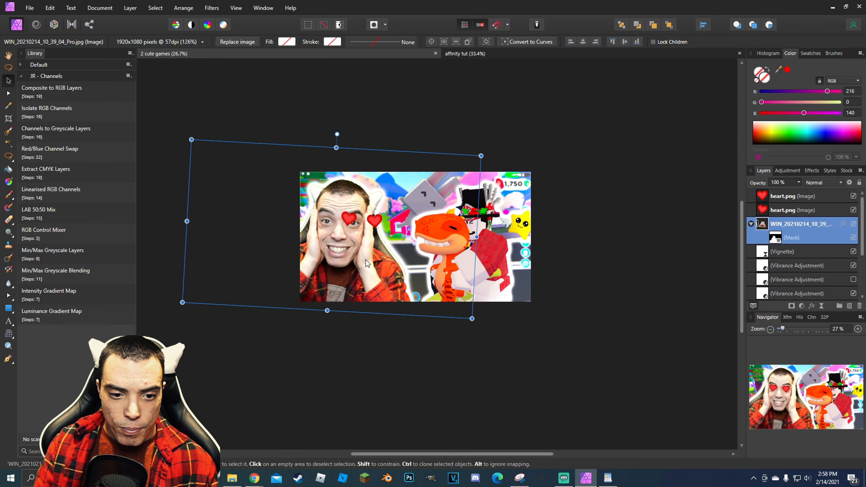
# - Move the heart from the man's left-out eye onto the orange dinosaur's eye and scale it down slightly
pyautogui.click(375, 220)
pyautogui.moveTo(375, 222); pyautogui.dragTo(395, 249)
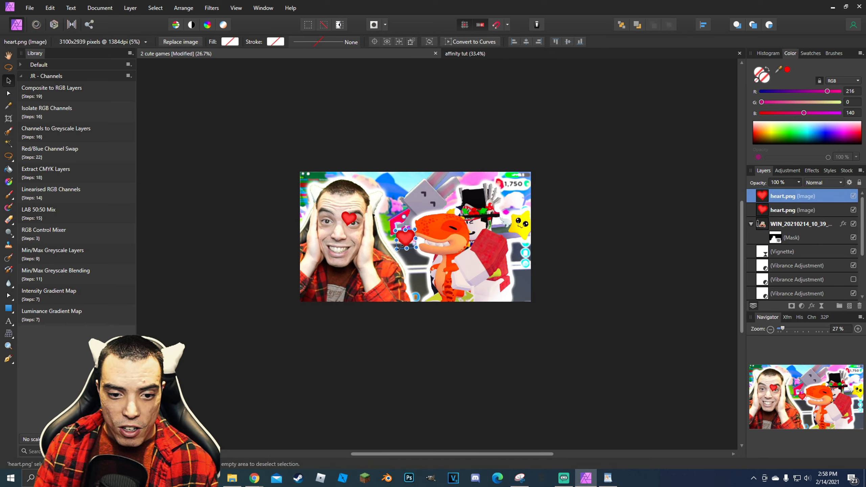
pyautogui.scroll(1, 405, 239)
pyautogui.scroll(2, 405, 240)
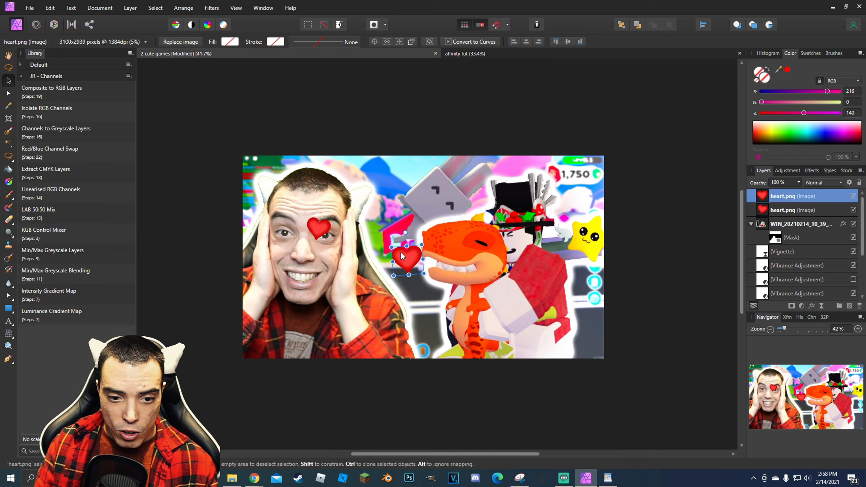
pyautogui.moveTo(408, 259); pyautogui.dragTo(435, 244)
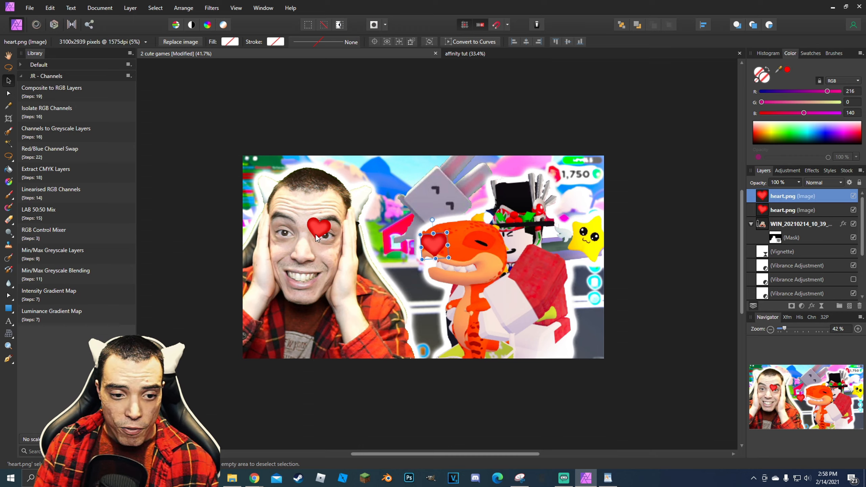
# - Move the remaining heart beside the dinosaur's mouth and shift the masked photo of the man back to the right
pyautogui.click(322, 232)
pyautogui.moveTo(322, 232); pyautogui.dragTo(418, 276)
pyautogui.click(361, 284)
pyautogui.moveTo(346, 289); pyautogui.dragTo(368, 283)
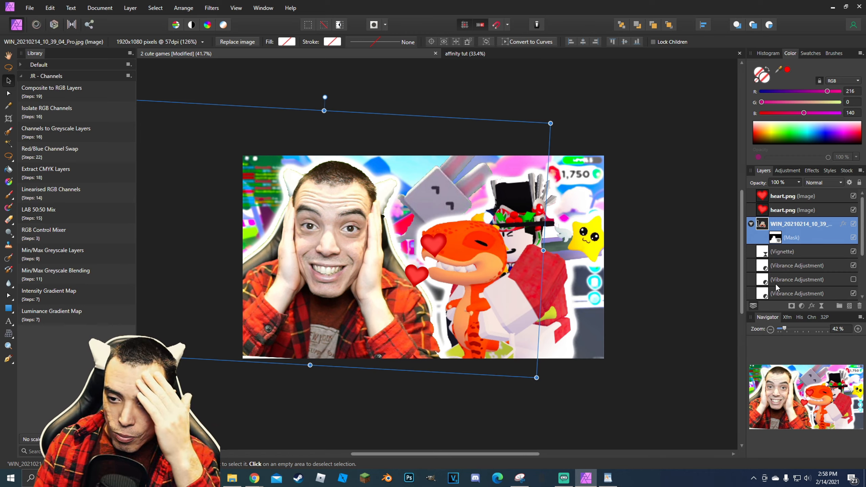
# - Select the Roblox character and dinosaur cutout and shift it slightly to the left
pyautogui.scroll(-3, 778, 269)
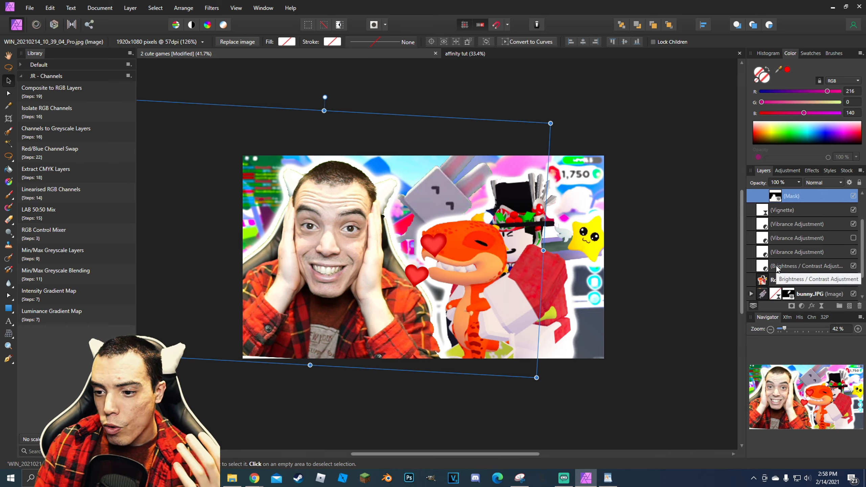
pyautogui.click(765, 254)
pyautogui.moveTo(493, 270)
pyautogui.mouseDown()
pyautogui.moveTo(534, 259)
pyautogui.moveTo(508, 256)
pyautogui.moveTo(517, 250)
pyautogui.moveTo(522, 274)
pyautogui.moveTo(445, 269)
pyautogui.moveTo(494, 270)
pyautogui.mouseUp()
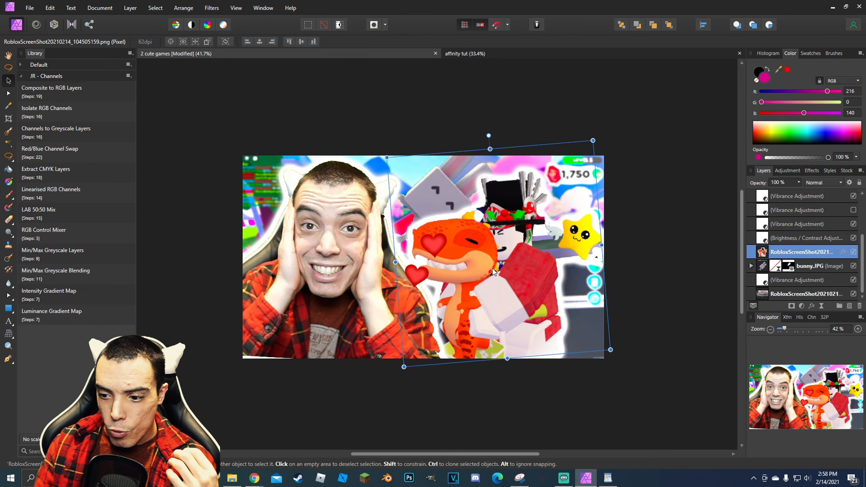
# - Try moving the bunny image to the left behind the characters and undo the last changes
pyautogui.moveTo(445, 203); pyautogui.dragTo(414, 209)
pyautogui.hotkey('ctrl', 'z')
pyautogui.hotkey('ctrl', 'z')
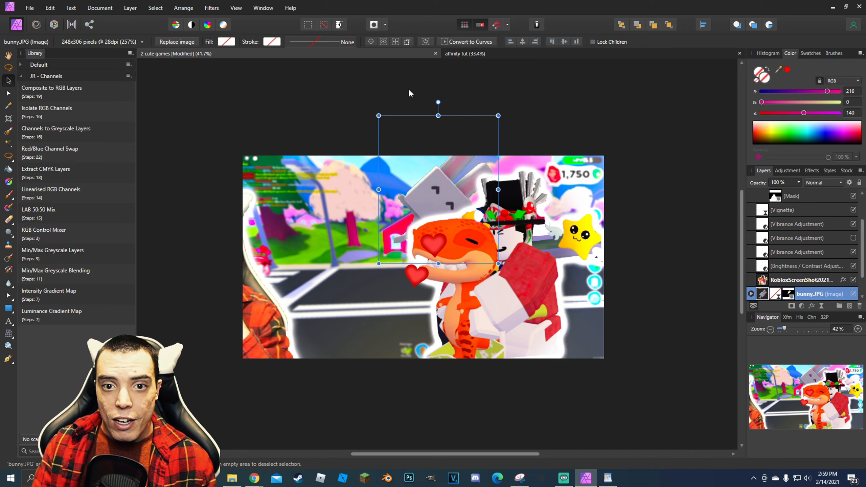
# - Create a new web document based on FHD 1080p, 1919 px wide and 1080 px high at 74 DPI
pyautogui.click(29, 8)
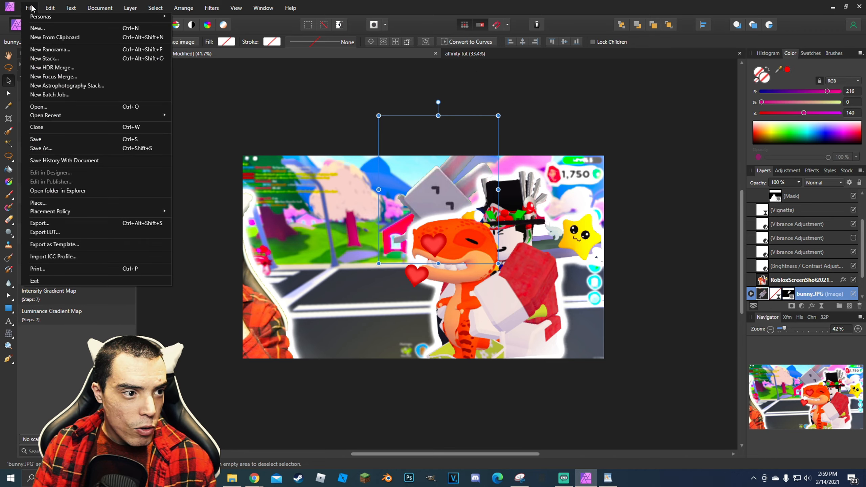
pyautogui.click(42, 28)
pyautogui.scroll(-1, 296, 226)
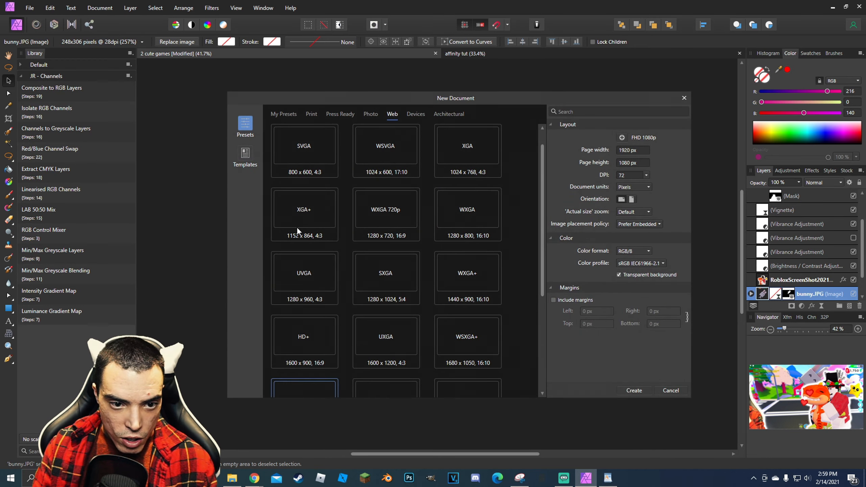
pyautogui.scroll(-3, 300, 247)
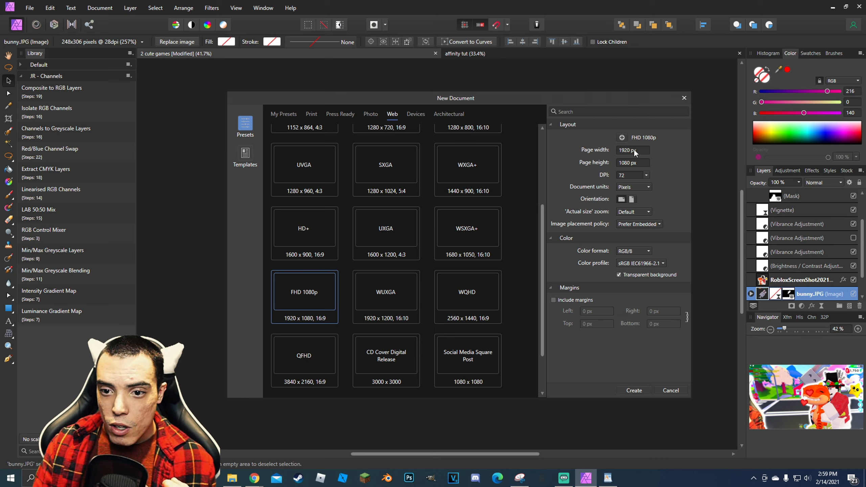
pyautogui.scroll(-1, 628, 150)
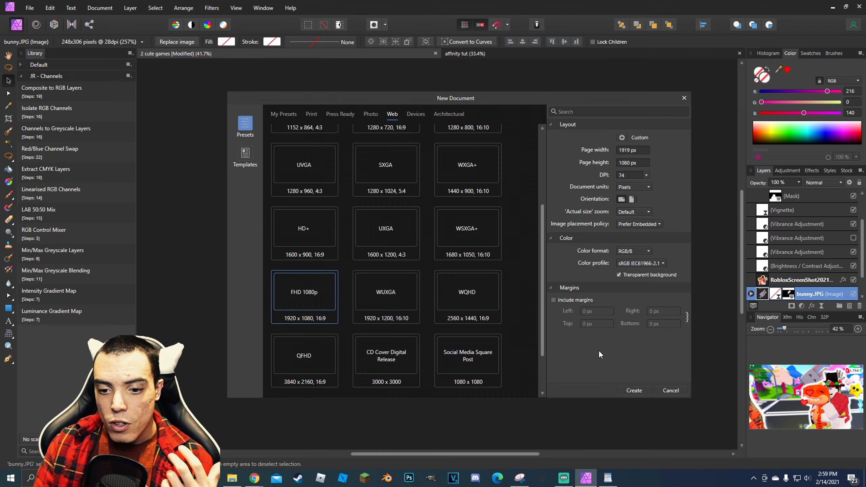
pyautogui.click(633, 391)
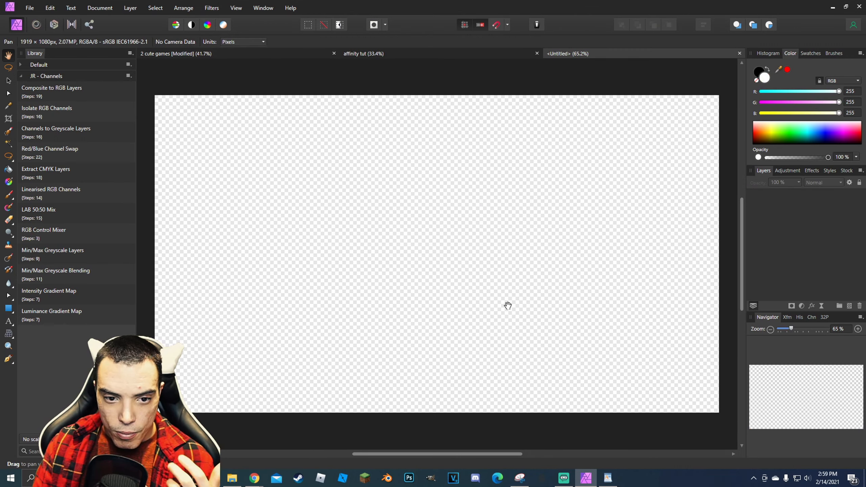
pyautogui.scroll(-3, 524, 293)
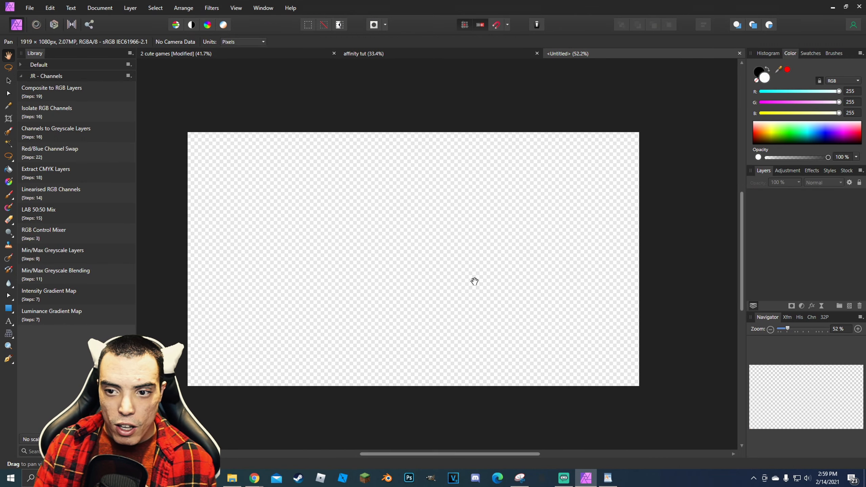
pyautogui.scroll(-2, 530, 249)
pyautogui.scroll(1, 513, 245)
pyautogui.scroll(-1, 511, 246)
pyautogui.scroll(3, 509, 244)
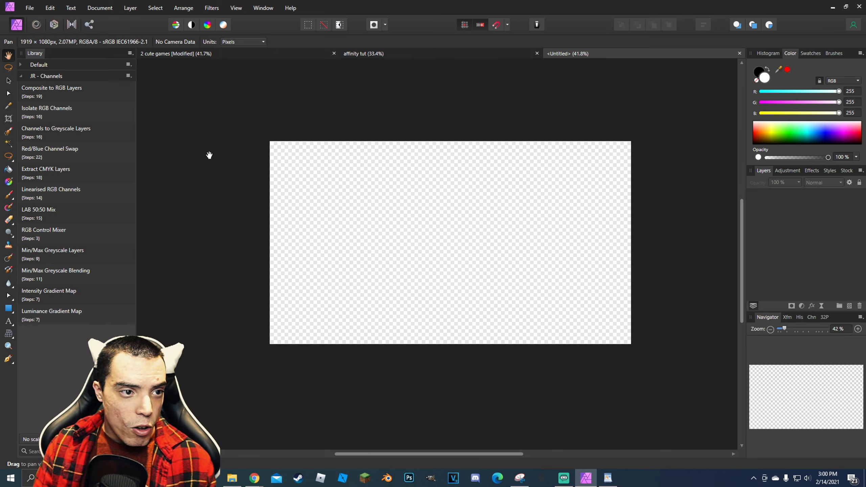
# - Minimise the image editor and load roblox.com in the Chrome browser
pyautogui.click(832, 8)
pyautogui.click(226, 22)
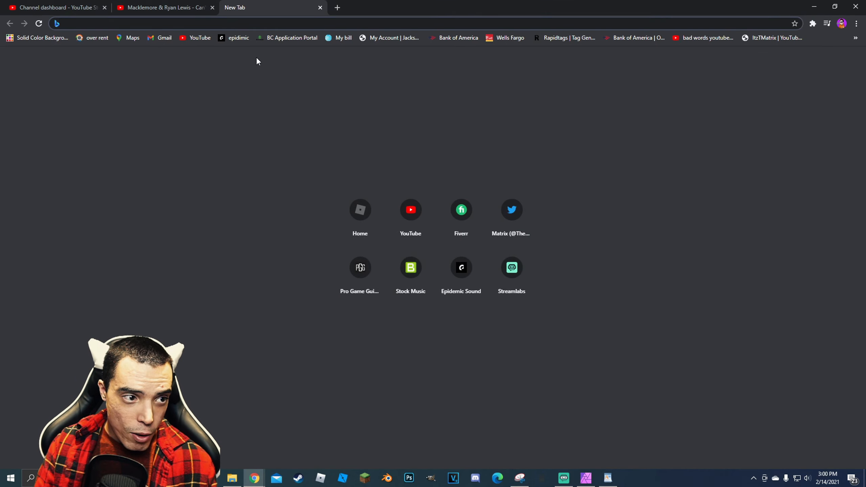
pyautogui.write('roblox.com')
pyautogui.press('Return')
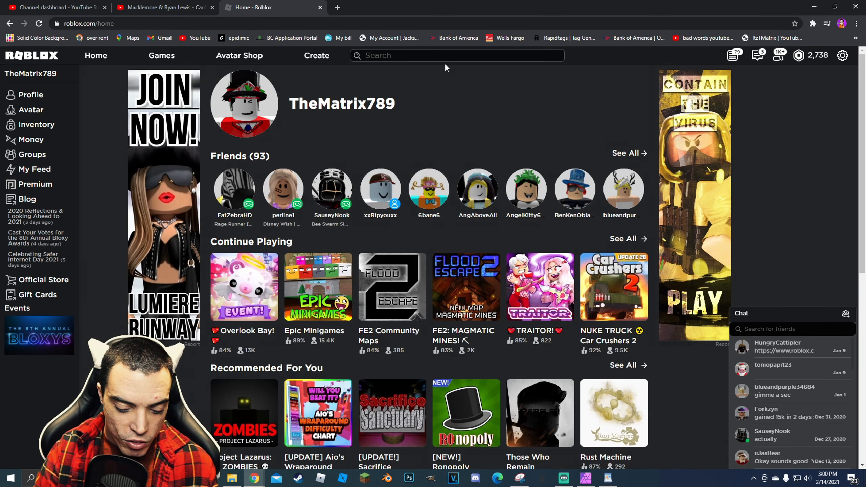
# - Search the Roblox games for "jailbreak" and open the [DOGS!] Jailbreak game page
pyautogui.write('jailbreak')
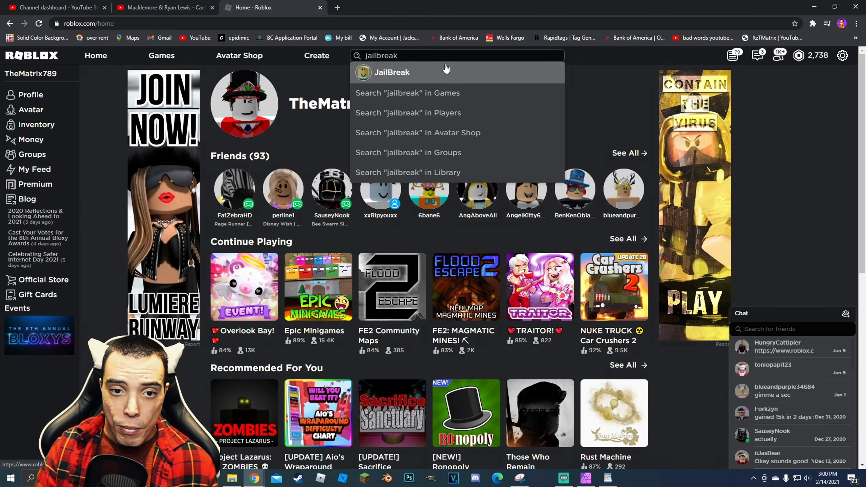
pyautogui.press('Down')
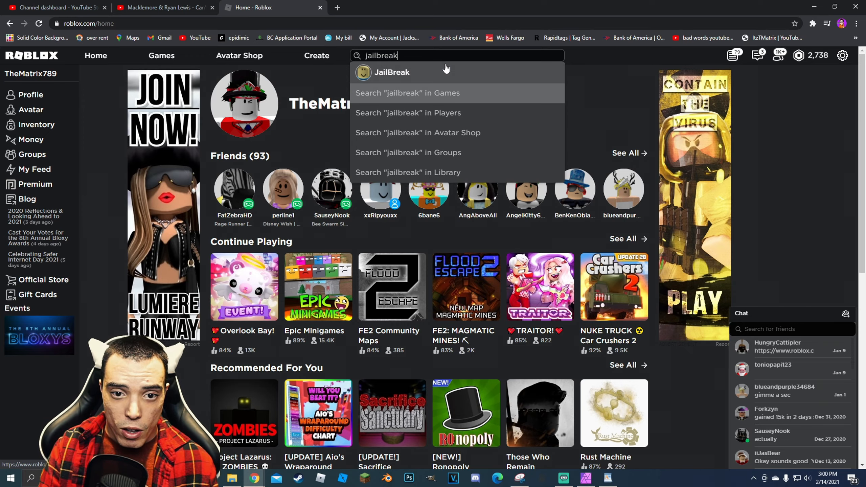
pyautogui.press('Return')
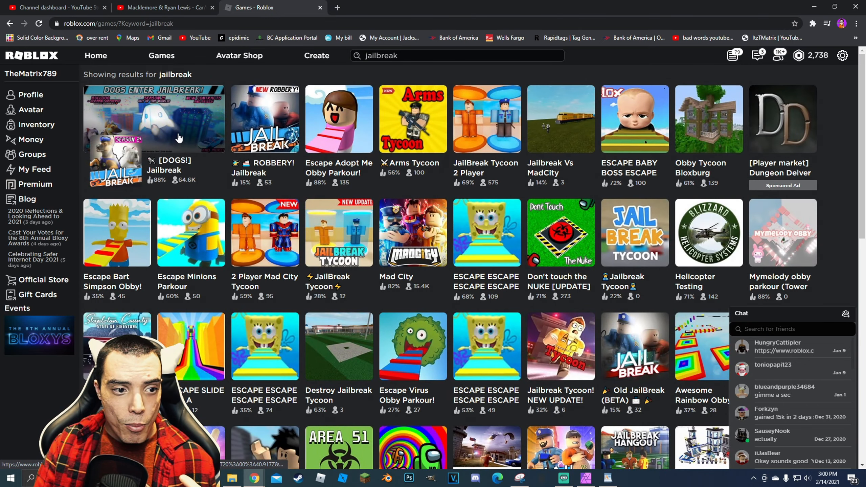
pyautogui.click(178, 138)
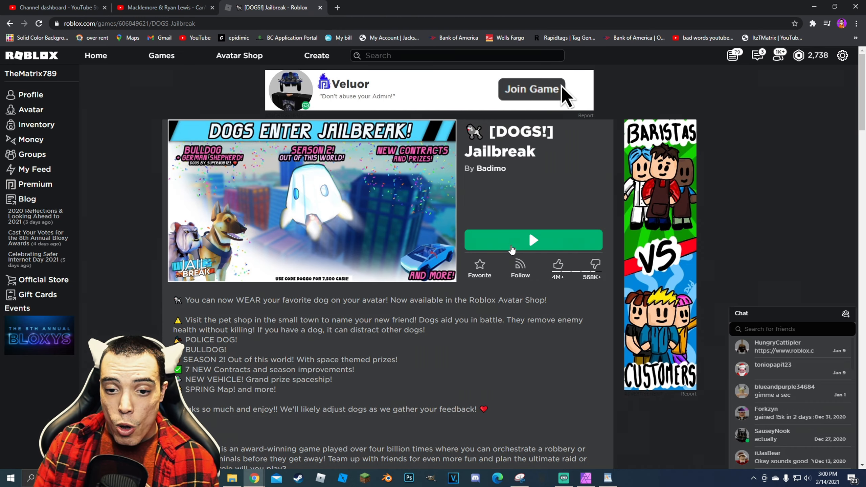
# - Launch Jailbreak in the Roblox player, maximise its window and start playing as Police
pyautogui.click(512, 248)
pyautogui.click(457, 102)
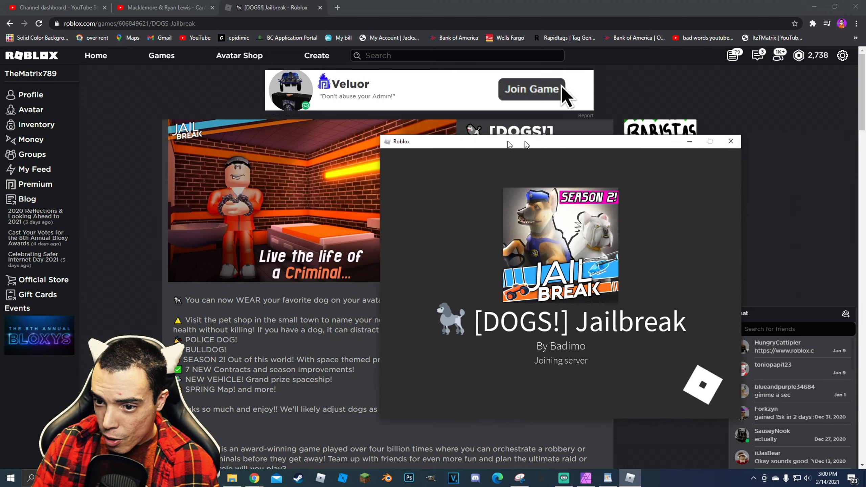
pyautogui.click(591, 141)
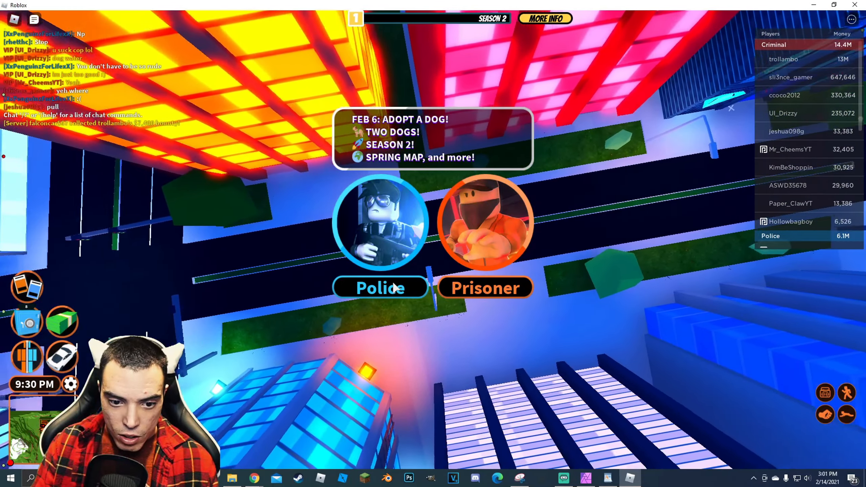
pyautogui.click(396, 287)
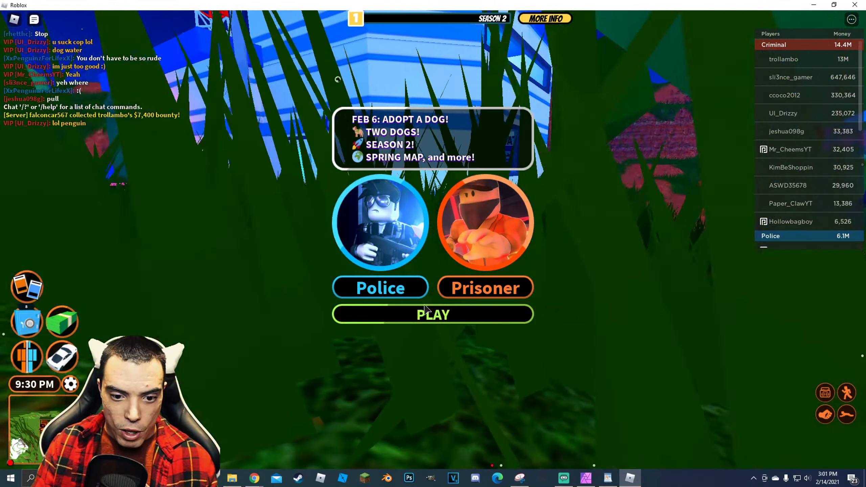
pyautogui.click(429, 315)
# - Turn on Fullscreen in the game settings and resume the game
pyautogui.press('Escape')
pyautogui.click(378, 100)
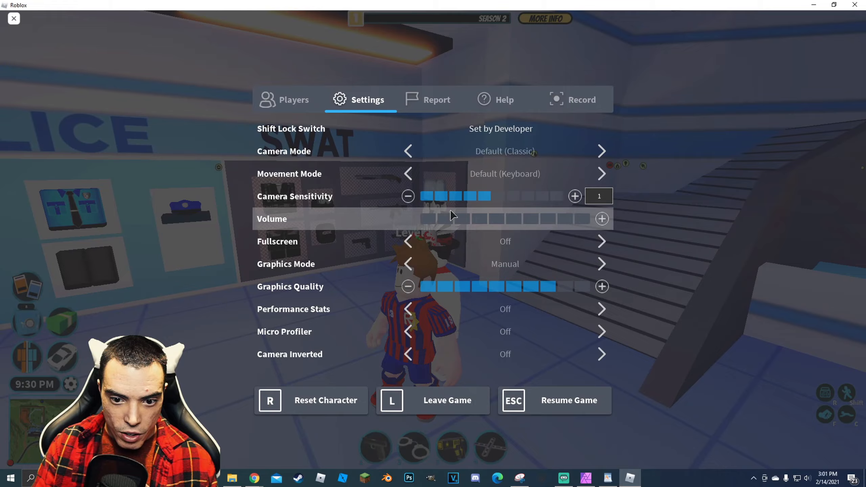
pyautogui.click(484, 246)
pyautogui.press('Escape')
# - Walk the character up the police station stairs, through the upper door and along the outdoor roof terrace
pyautogui.press('w')
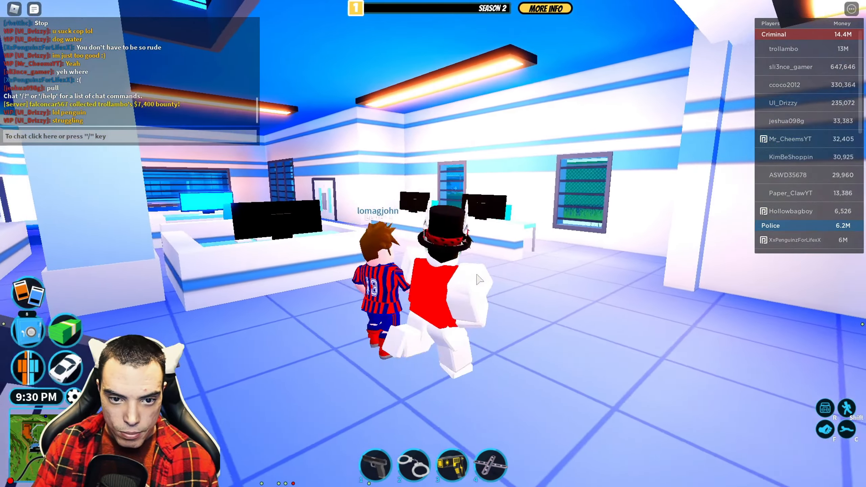
pyautogui.press('w')
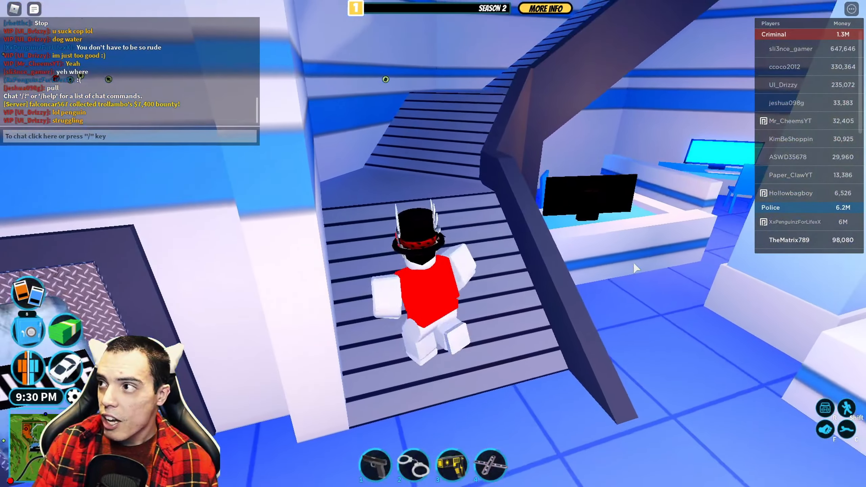
pyautogui.press('w')
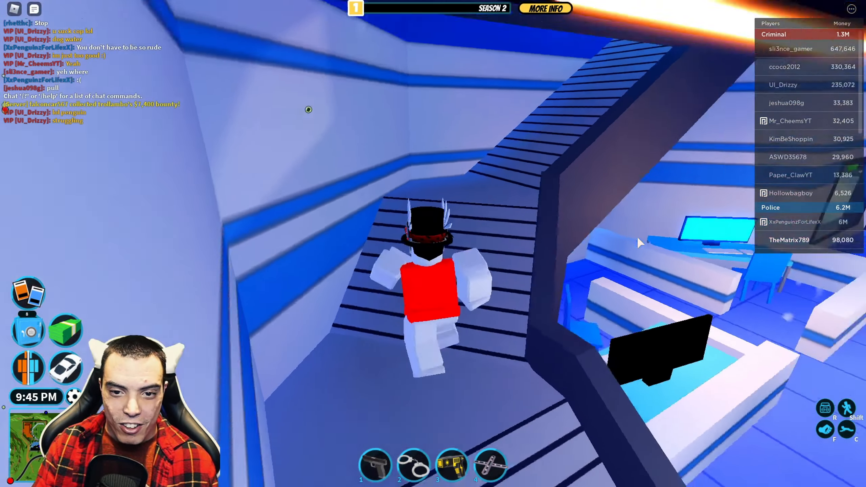
pyautogui.press('w')
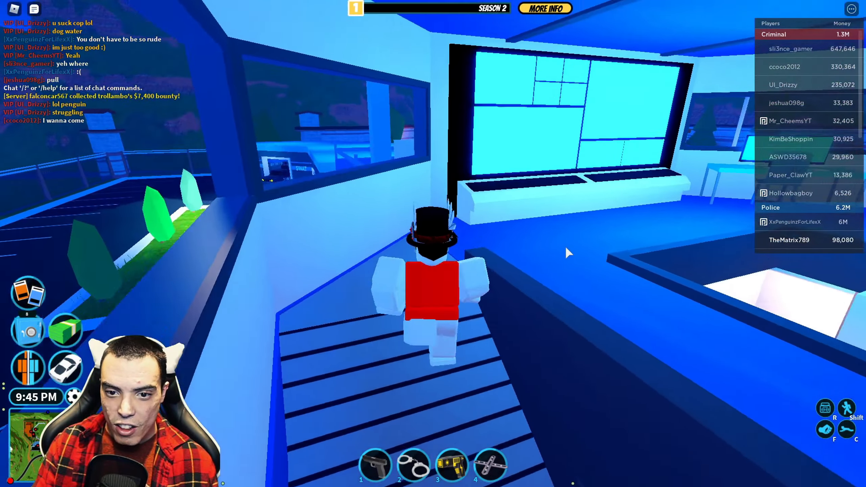
pyautogui.press('w')
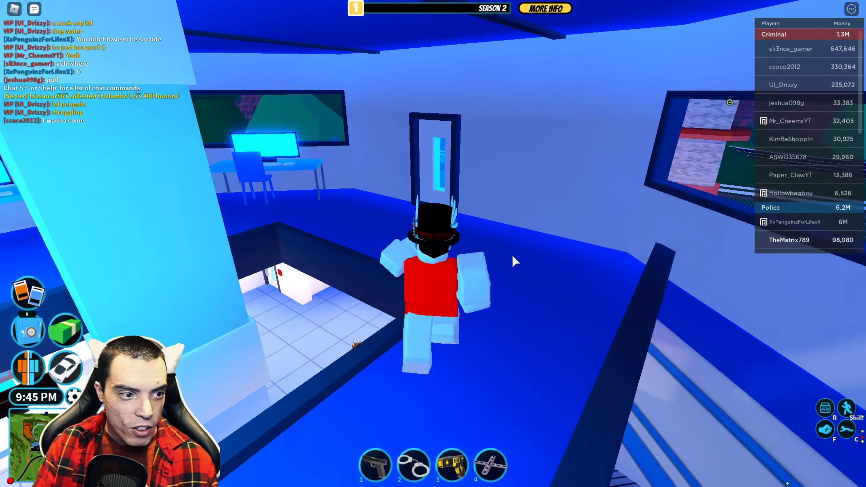
pyautogui.press('w')
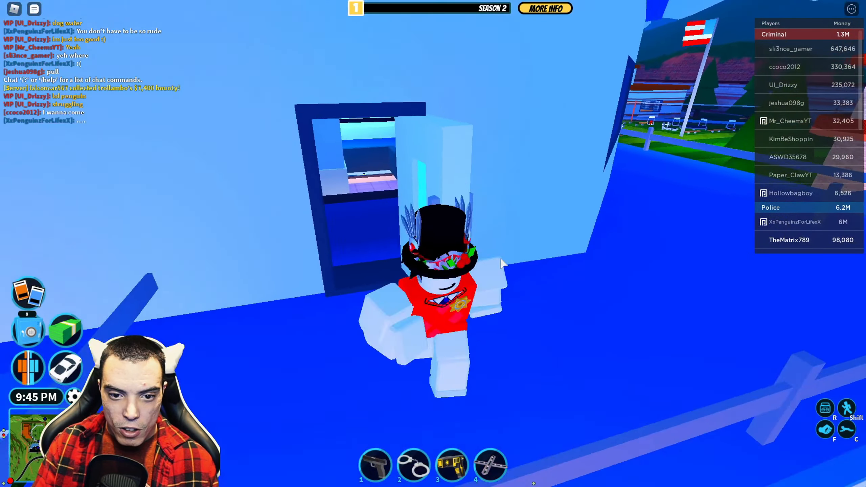
pyautogui.press('w')
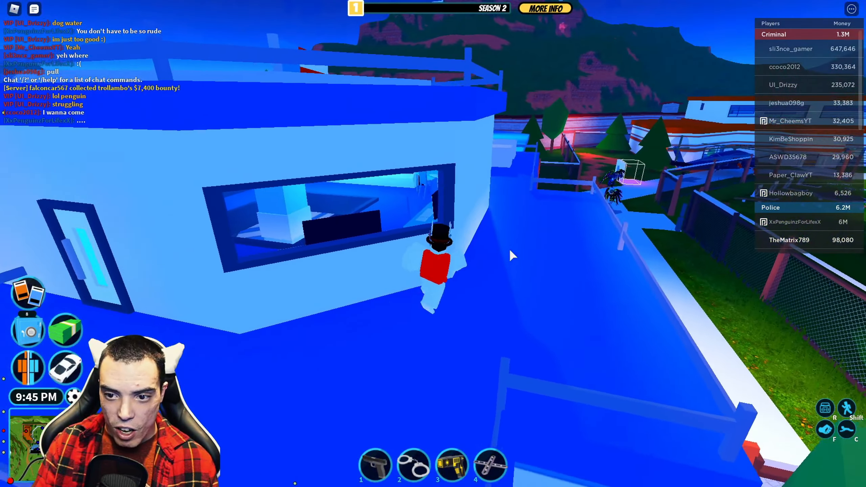
pyautogui.press('w')
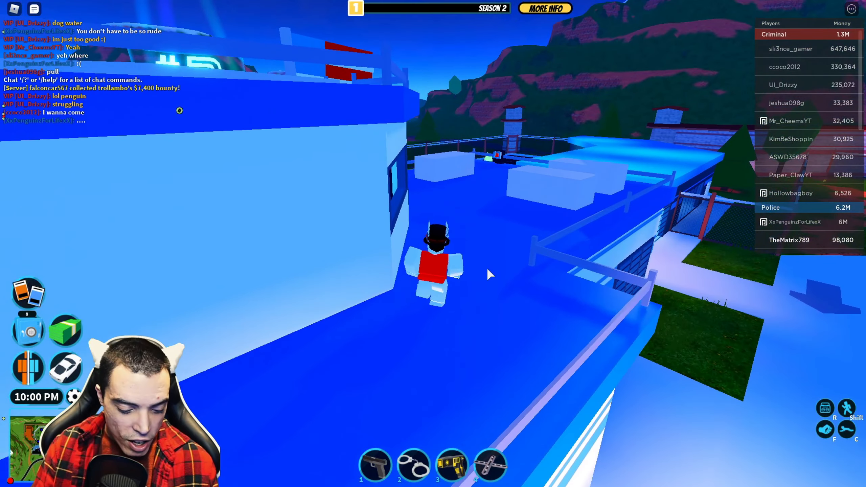
# - Walk the character across the police station roof and climb the ladder onto the helipad
pyautogui.press('w')
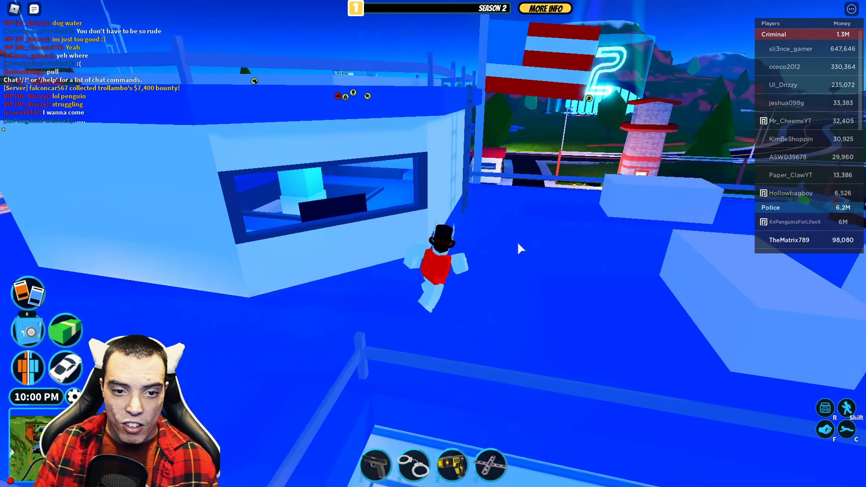
pyautogui.press('w')
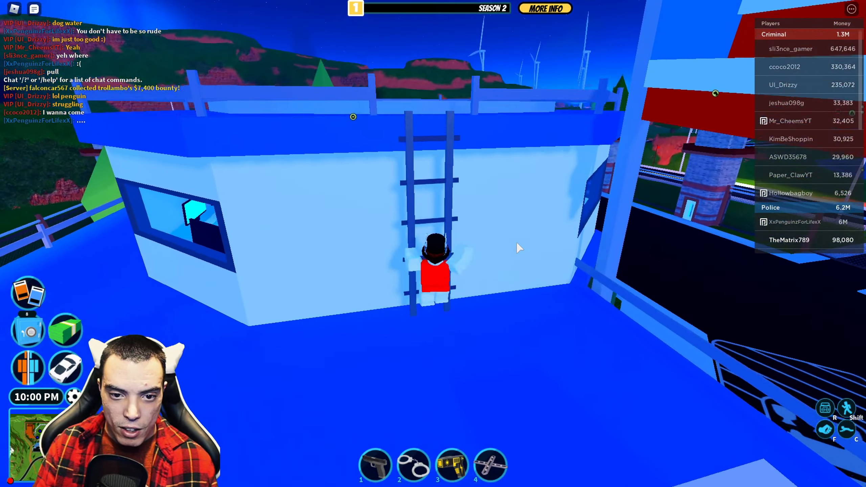
pyautogui.press('w')
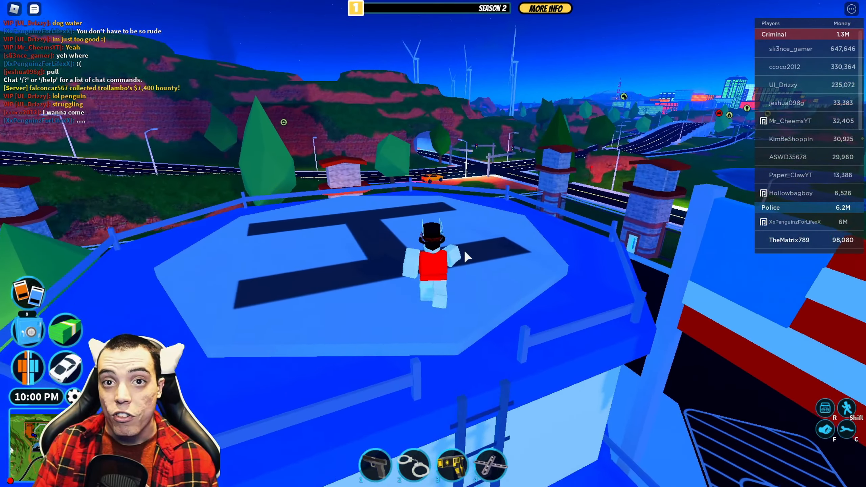
pyautogui.press('w')
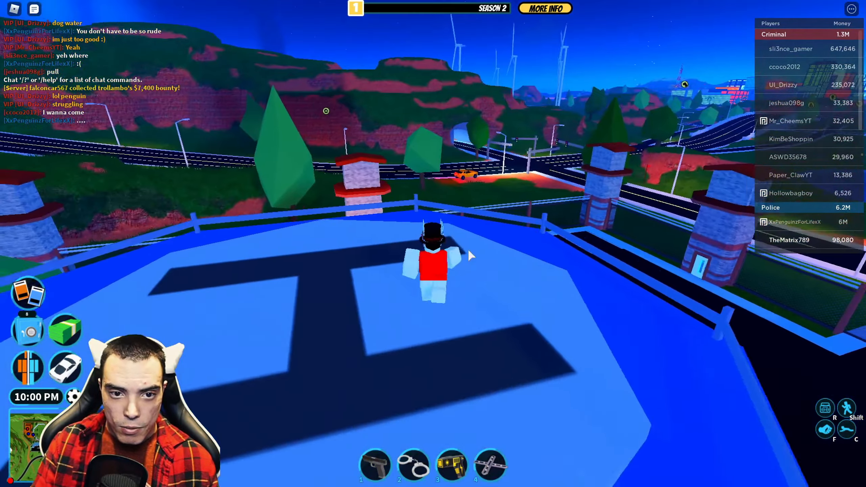
pyautogui.press('w')
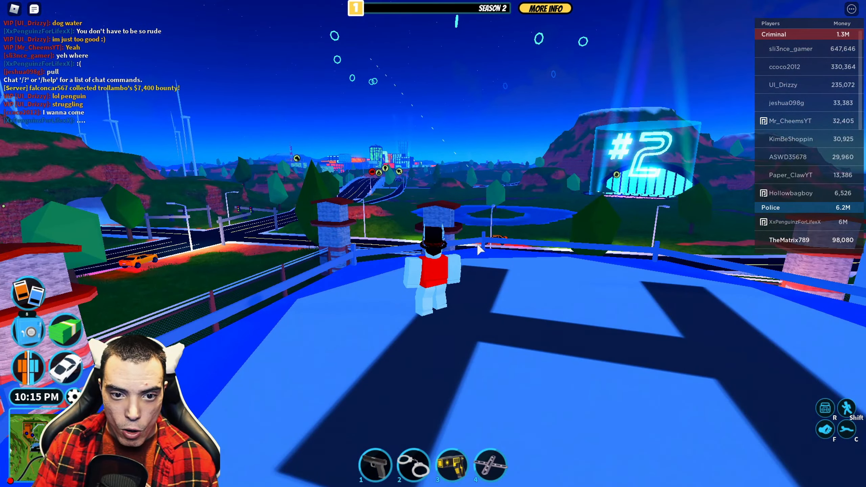
# - Position the character and camera on the helipad and take a screenshot facing the city skyline and the neon #2 sign, without the character in view
pyautogui.scroll(2, 477, 249)
pyautogui.press('a')
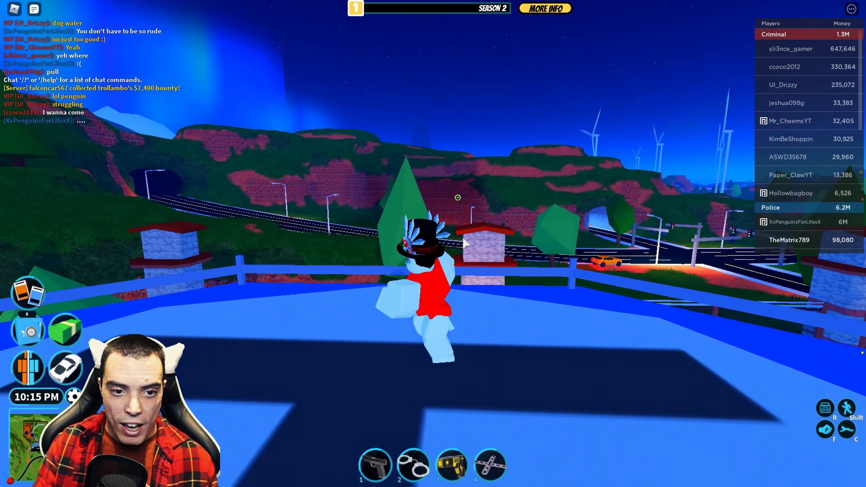
pyautogui.press('w')
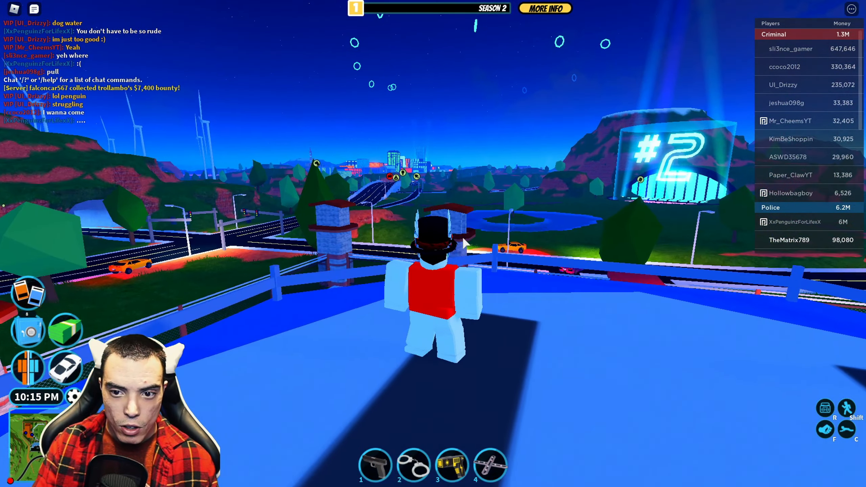
pyautogui.press('s')
pyautogui.press('a')
pyautogui.press('s')
pyautogui.press('d')
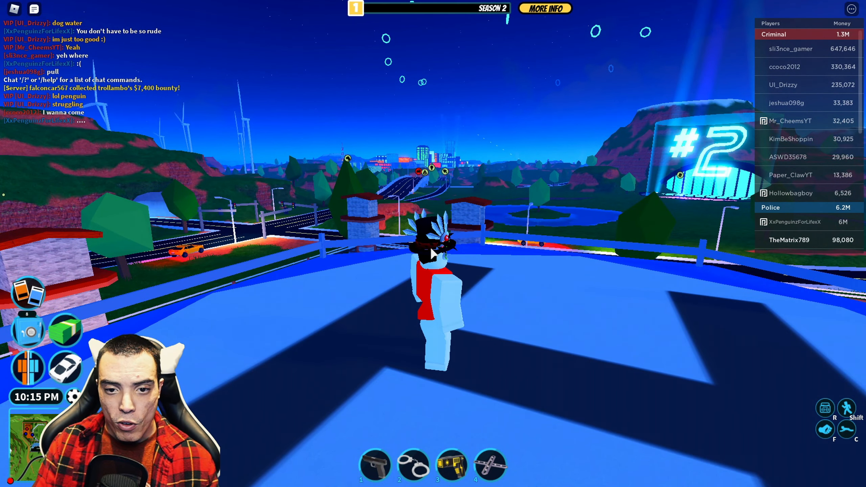
pyautogui.scroll(5, 432, 242)
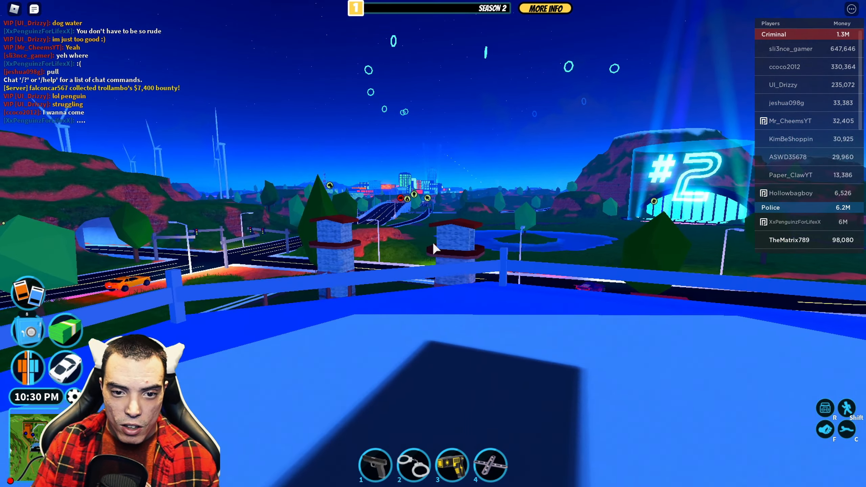
pyautogui.scroll(-5, 433, 245)
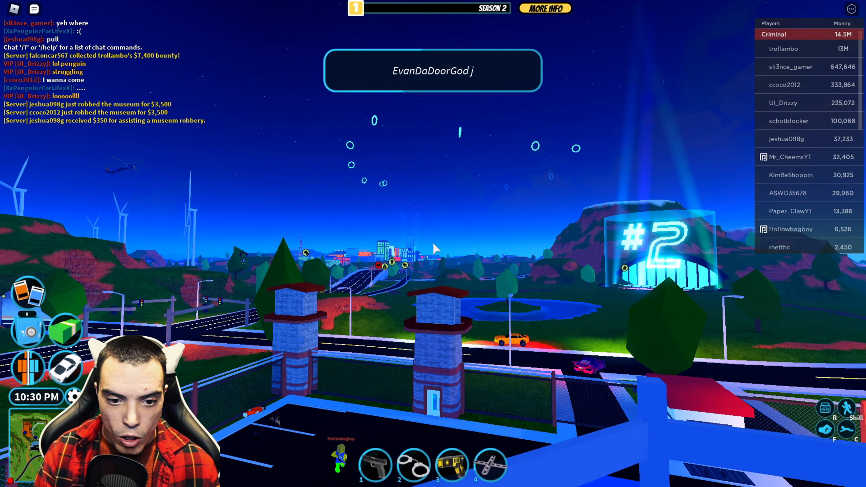
pyautogui.press('Print')
# - Leave the Jailbreak game and confirm leaving
pyautogui.press('Escape')
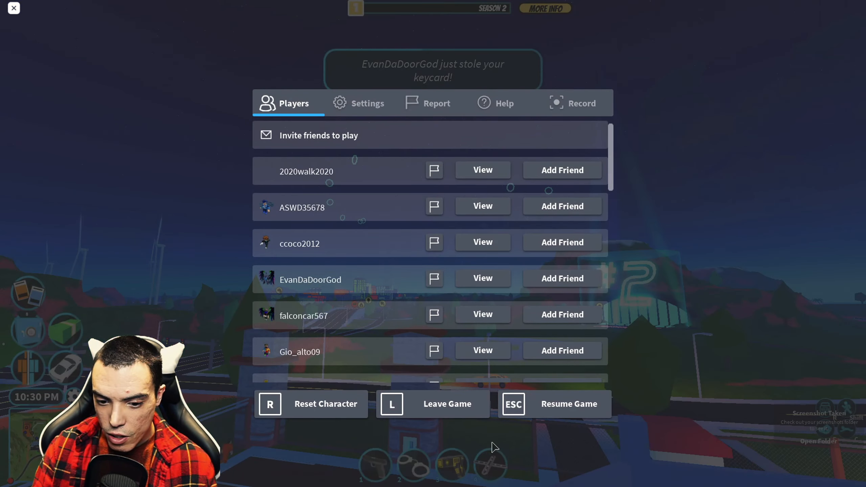
pyautogui.click(481, 411)
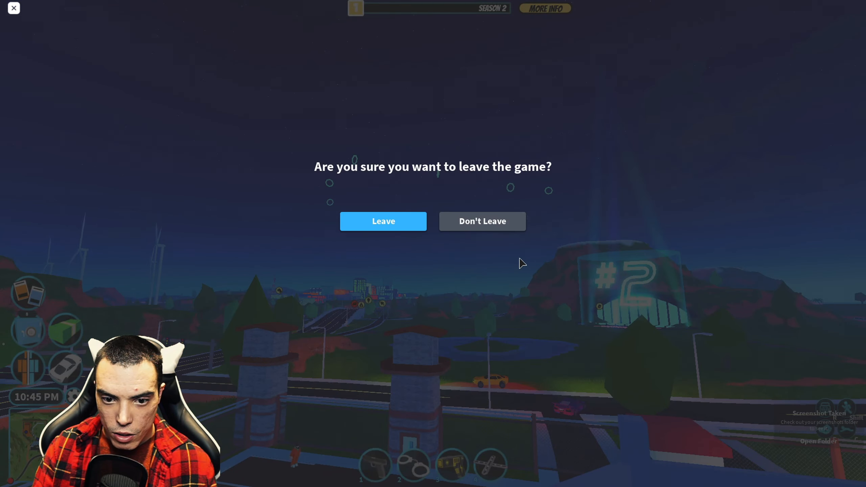
pyautogui.click(443, 225)
pyautogui.click(471, 409)
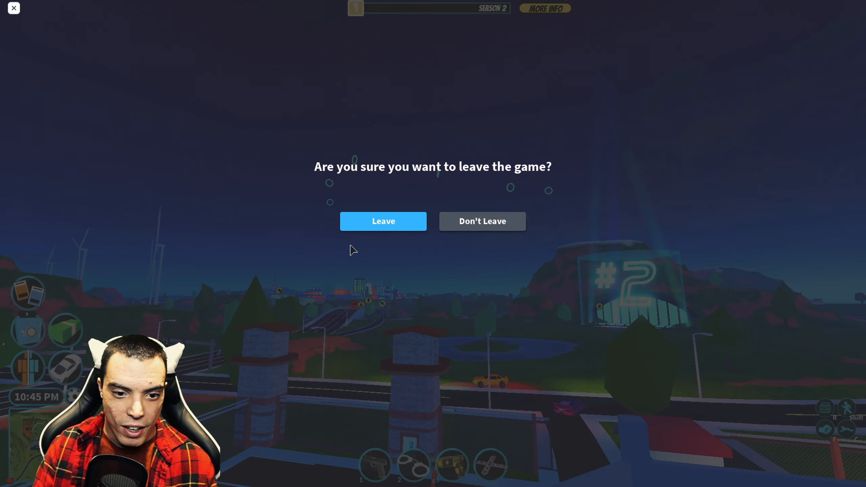
pyautogui.click(371, 229)
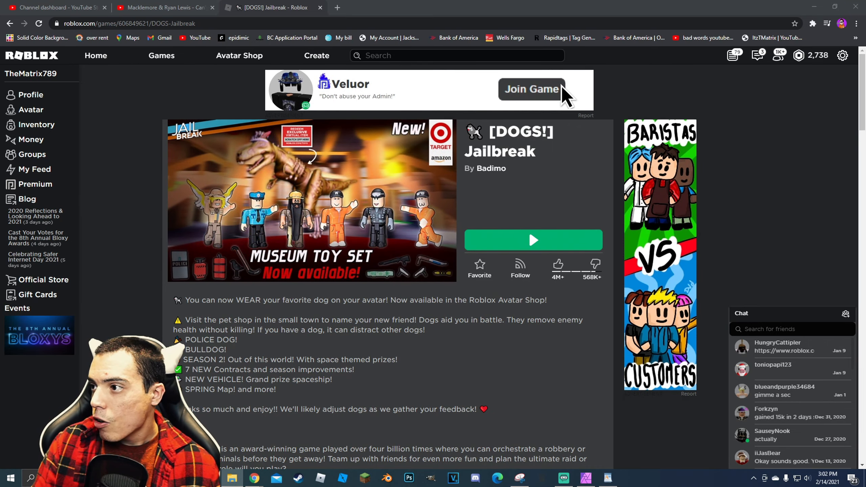
# - Open the Roblox folder inside Pictures and locate the newest Jailbreak screenshot, RobloxScreenShot20210214_150153053
pyautogui.moveTo(865, 145); pyautogui.dragTo(408, 62)
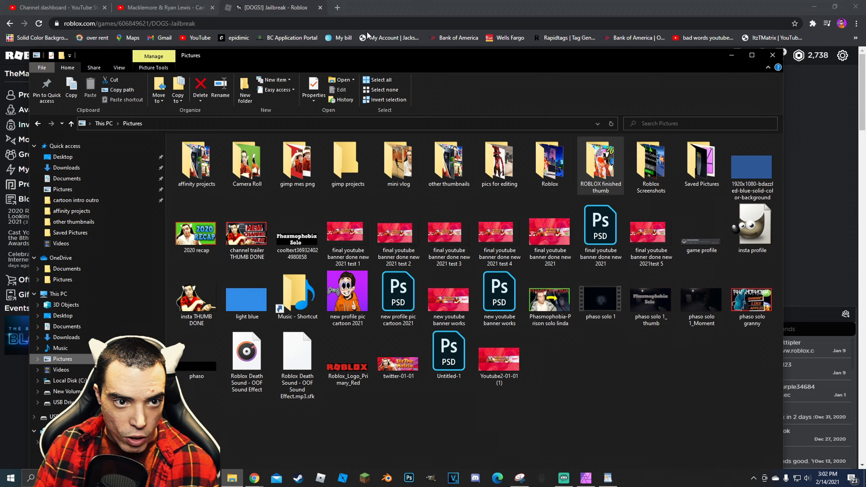
pyautogui.moveTo(342, 59); pyautogui.dragTo(357, 15)
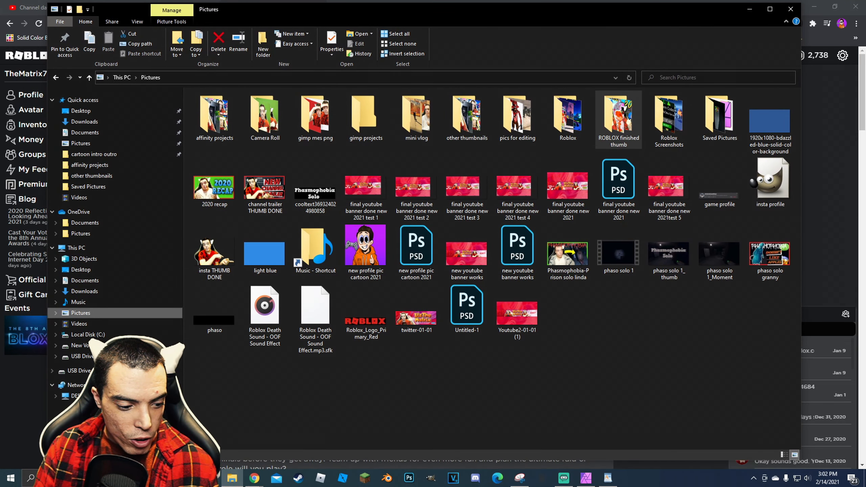
pyautogui.moveTo(47, 458); pyautogui.dragTo(136, 375)
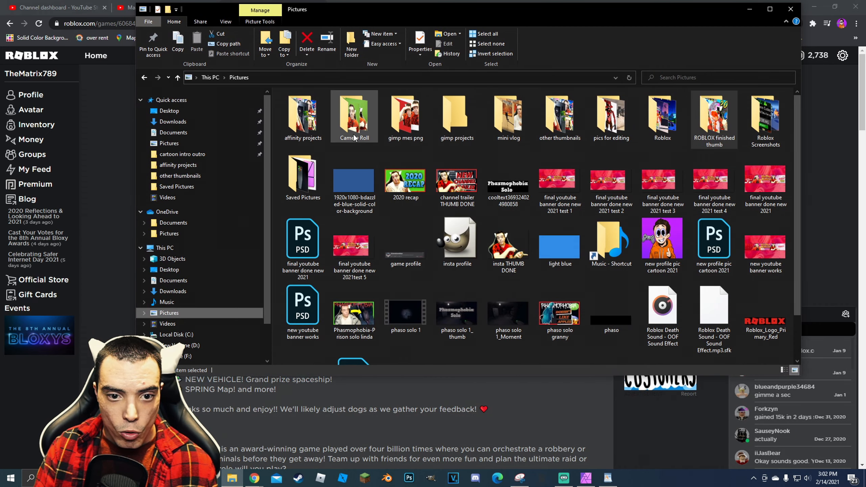
pyautogui.doubleClick(670, 130)
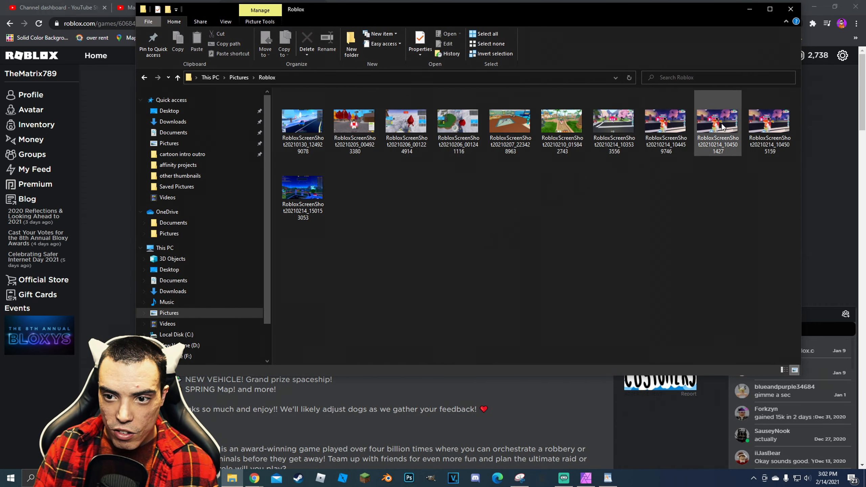
pyautogui.click(322, 208)
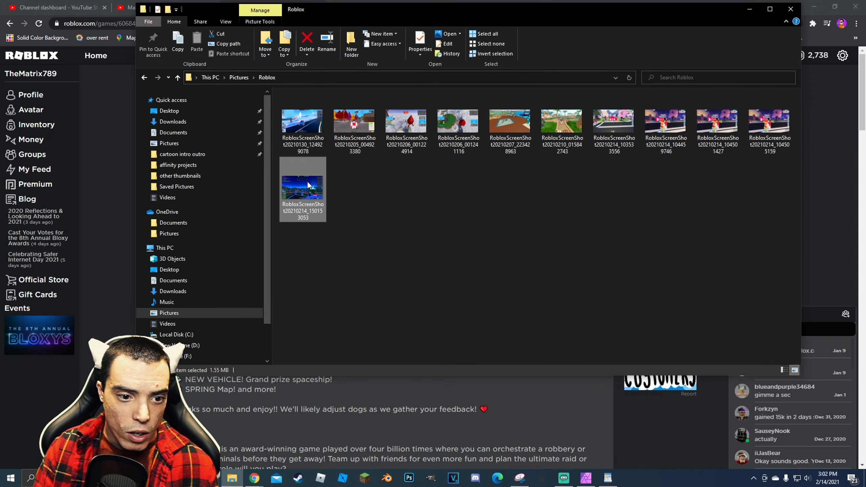
pyautogui.moveTo(463, 12); pyautogui.dragTo(865, 39)
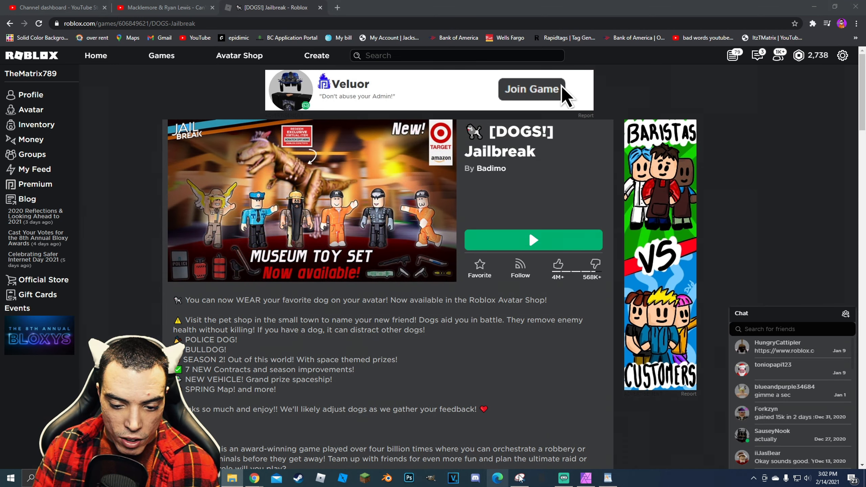
# - Bring up the Snipping Tool window and fit it over the Roblox page
pyautogui.moveTo(522, 478)
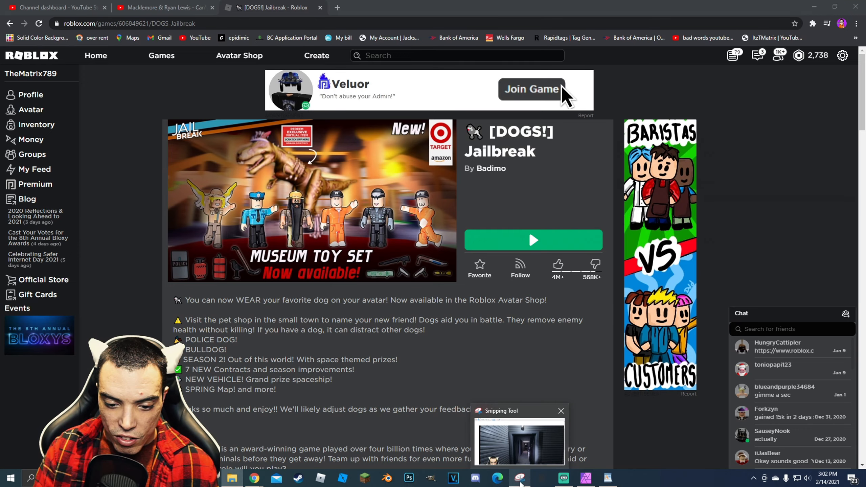
pyautogui.click(522, 447)
pyautogui.doubleClick(222, 10)
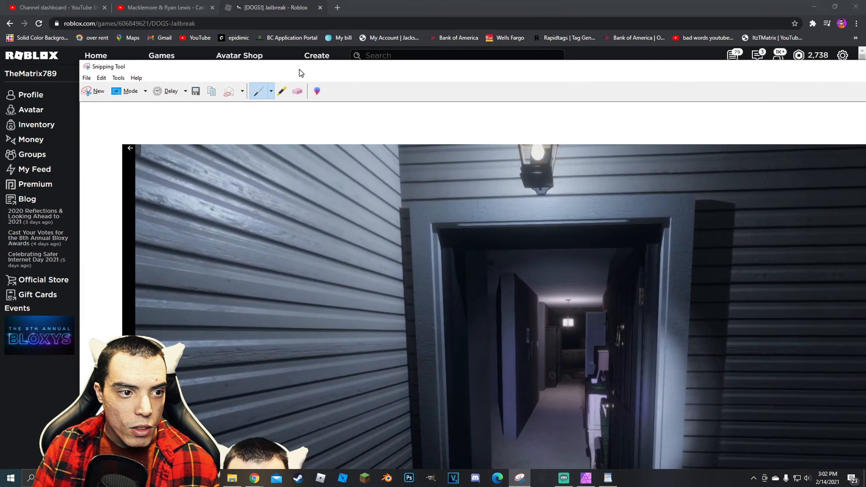
pyautogui.moveTo(77, 61); pyautogui.dragTo(170, 73)
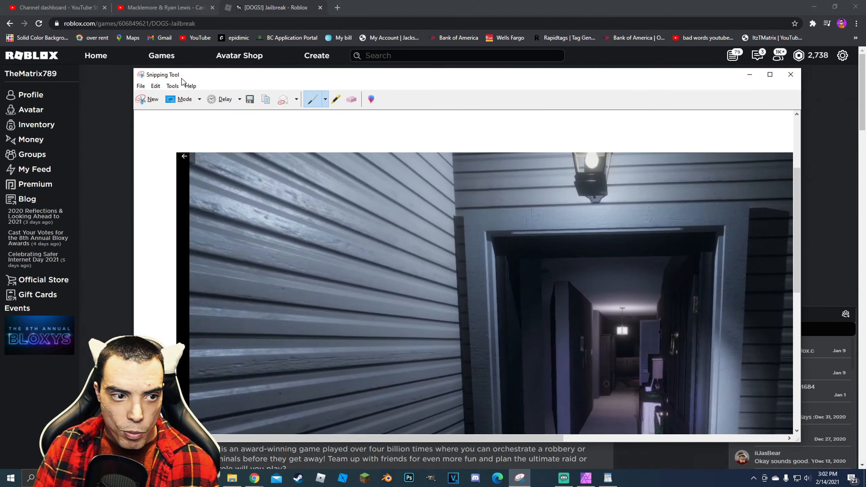
pyautogui.moveTo(178, 77)
pyautogui.mouseDown()
pyautogui.moveTo(199, 85)
pyautogui.moveTo(182, 76)
pyautogui.mouseUp()
# - Show the Save As dialog for the current snip and cancel it without saving
pyautogui.click(145, 85)
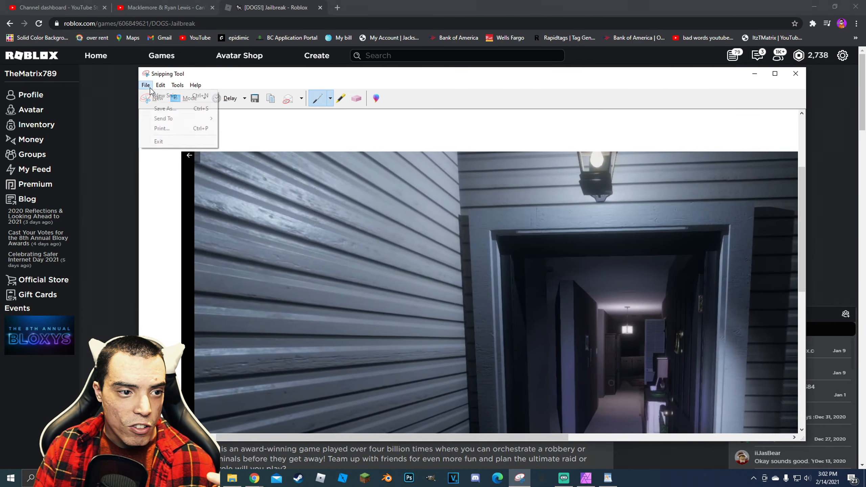
pyautogui.click(151, 111)
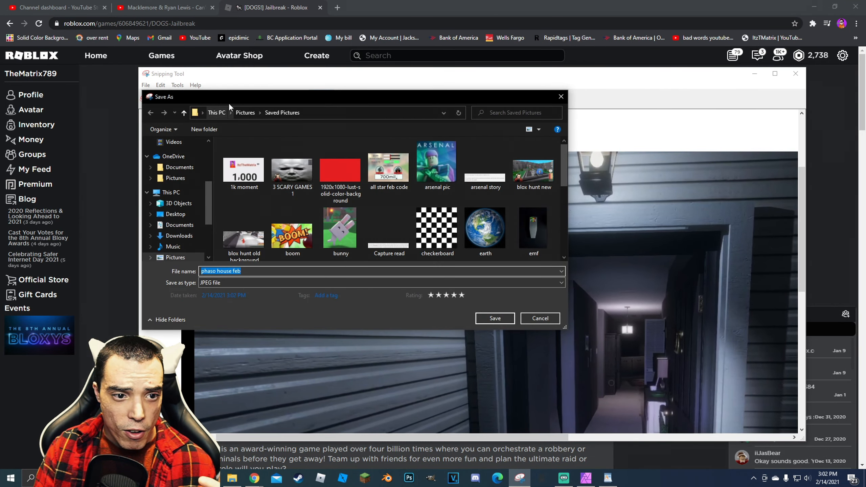
pyautogui.moveTo(238, 98); pyautogui.dragTo(317, 116)
pyautogui.click(638, 113)
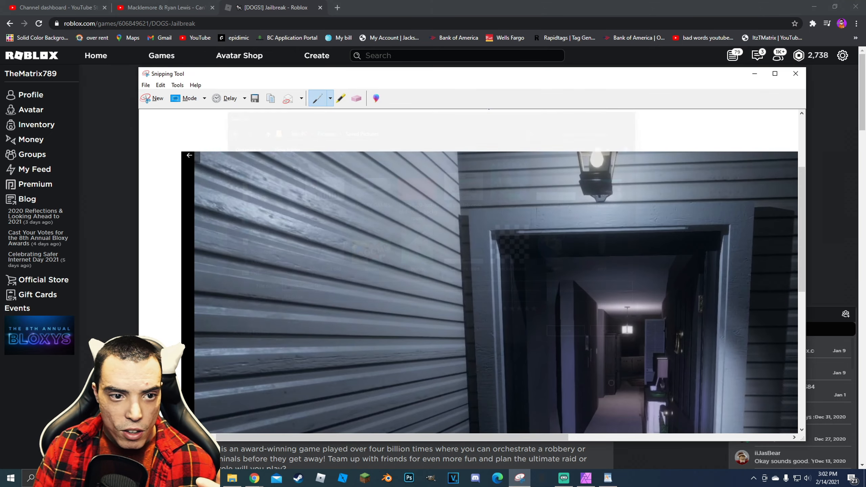
# - Capture a new rectangular snip of the preview image on the Jailbreak game page and close the Snipping Tool
pyautogui.click(145, 85)
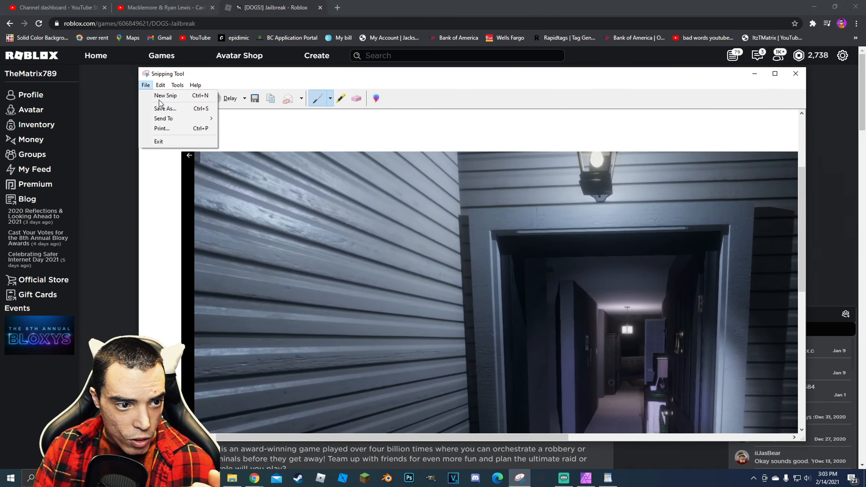
pyautogui.click(160, 95)
pyautogui.moveTo(144, 102); pyautogui.dragTo(475, 290)
pyautogui.moveTo(263, 29); pyautogui.dragTo(402, 110)
pyautogui.click(248, 117)
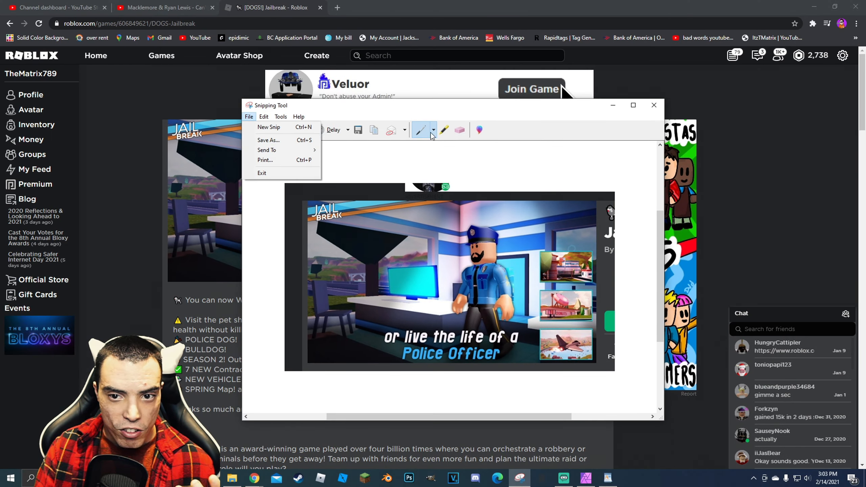
pyautogui.click(604, 114)
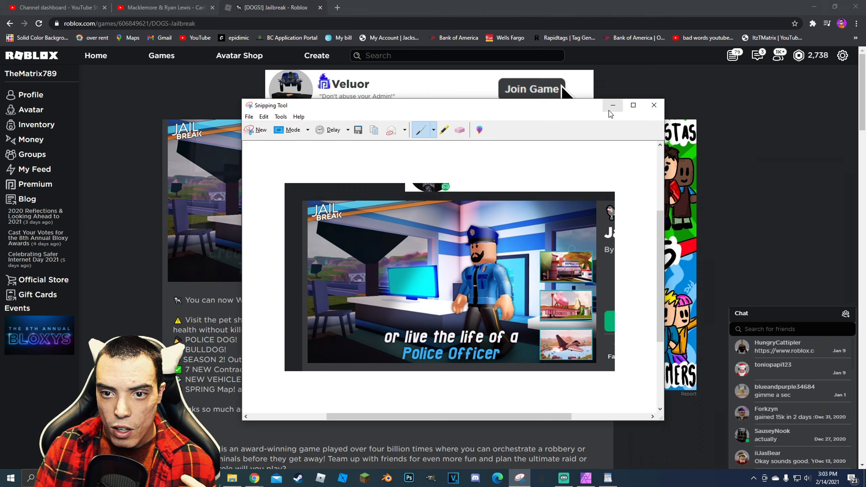
pyautogui.click(654, 109)
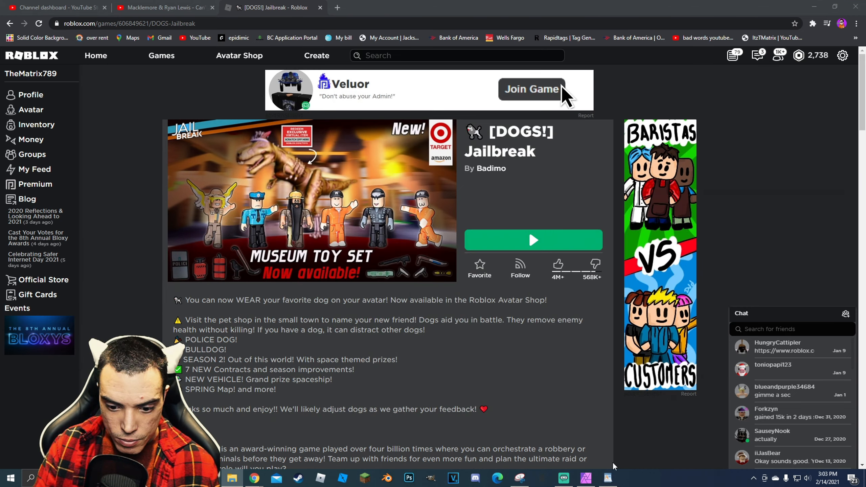
# - Switch to Affinity Photo and align the Jailbreak screenshot in the untitled document, scaling it slightly to cover the whole canvas
pyautogui.click(585, 477)
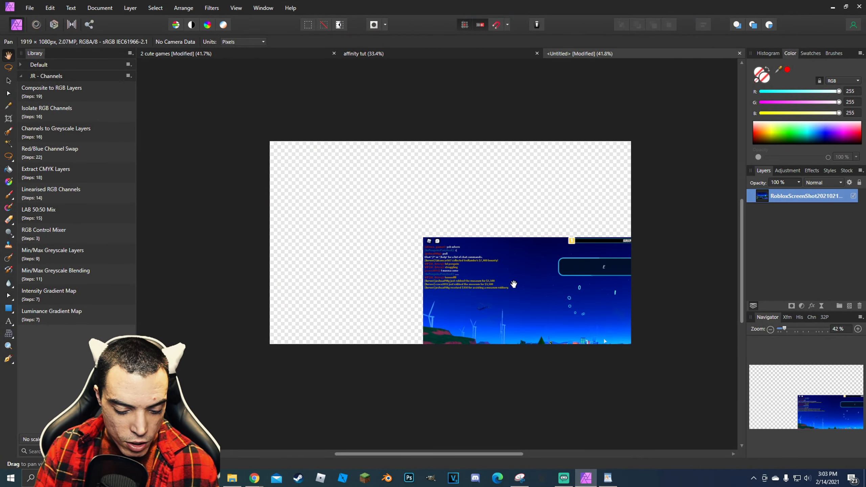
pyautogui.moveTo(499, 271); pyautogui.dragTo(357, 195)
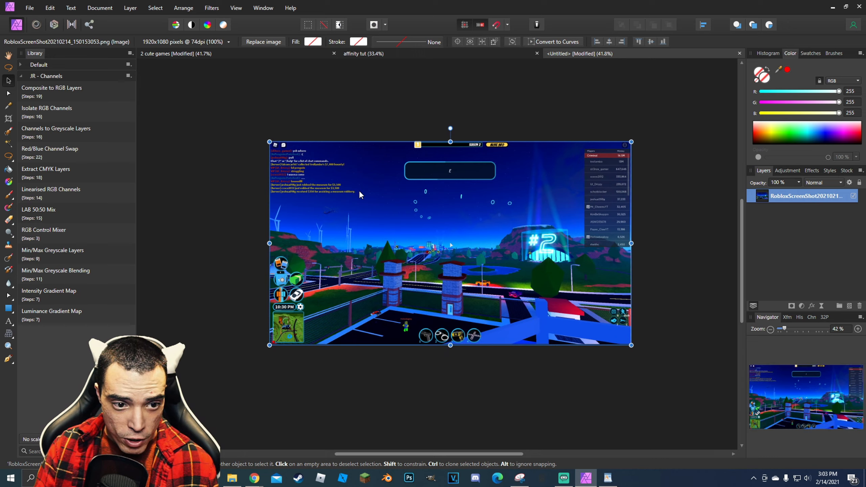
pyautogui.moveTo(631, 345); pyautogui.dragTo(634, 347)
pyautogui.scroll(-1, 543, 275)
pyautogui.scroll(2, 543, 276)
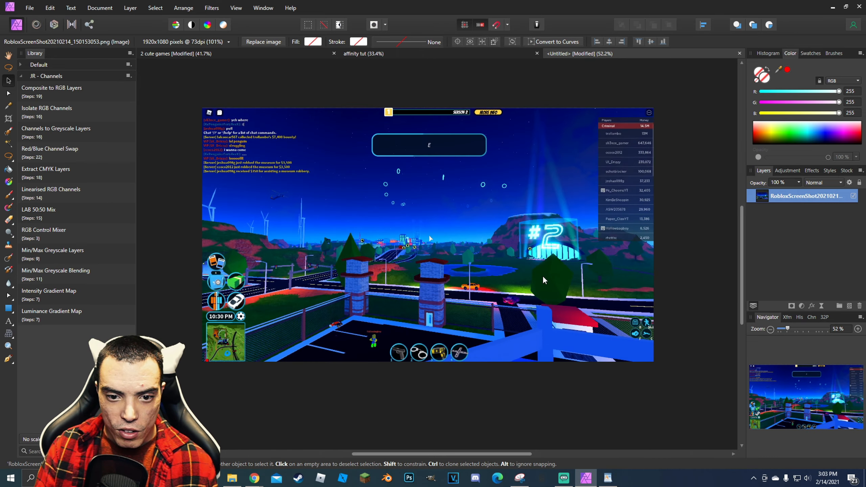
pyautogui.moveTo(542, 275); pyautogui.dragTo(522, 298)
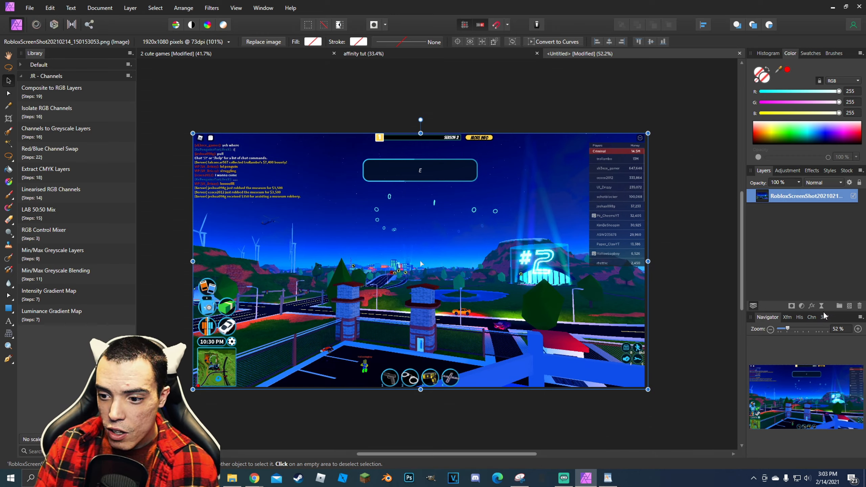
# - Add a Vibrance adjustment above the Jailbreak screenshot with Vibrance at 80% and Saturation at 50%
pyautogui.click(801, 306)
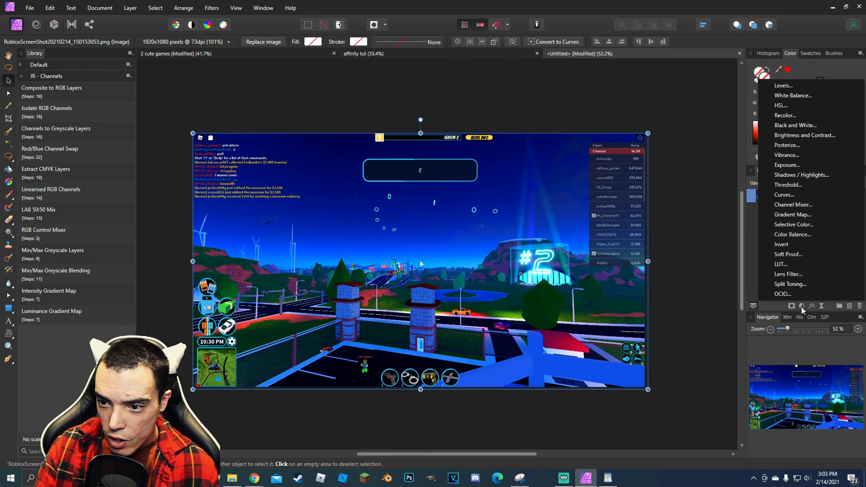
pyautogui.click(790, 156)
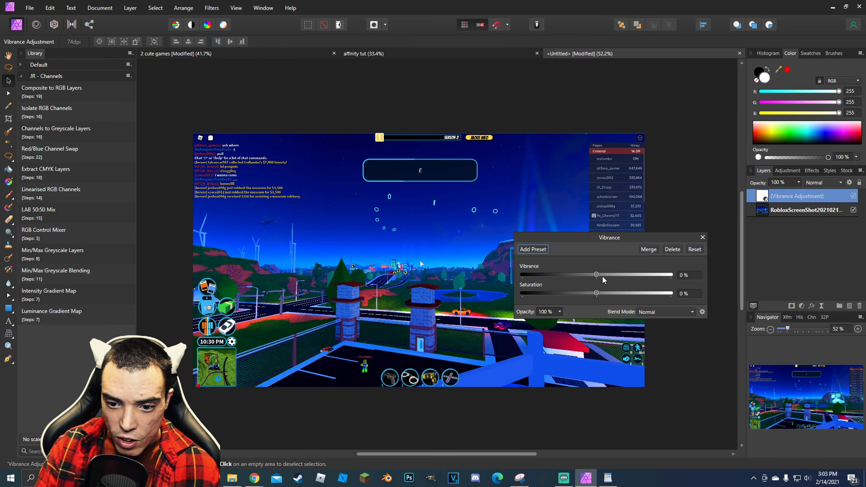
pyautogui.moveTo(599, 276); pyautogui.dragTo(649, 275)
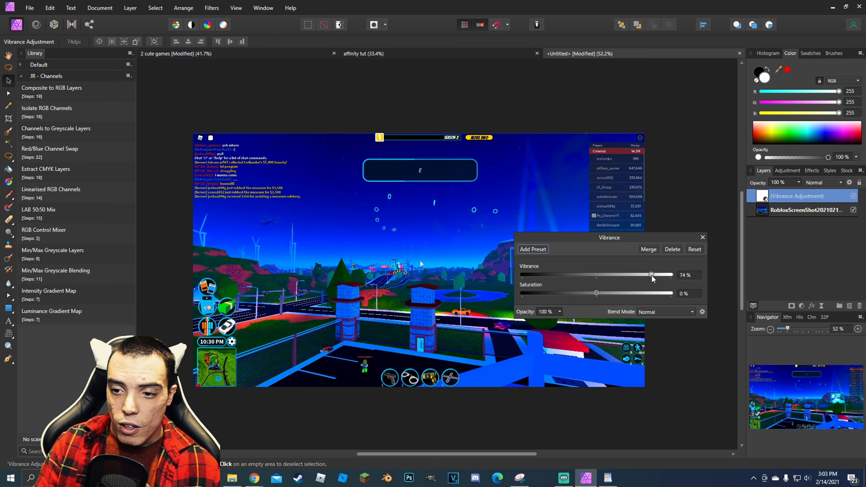
pyautogui.moveTo(657, 274)
pyautogui.mouseDown()
pyautogui.moveTo(609, 272)
pyautogui.moveTo(657, 276)
pyautogui.mouseUp()
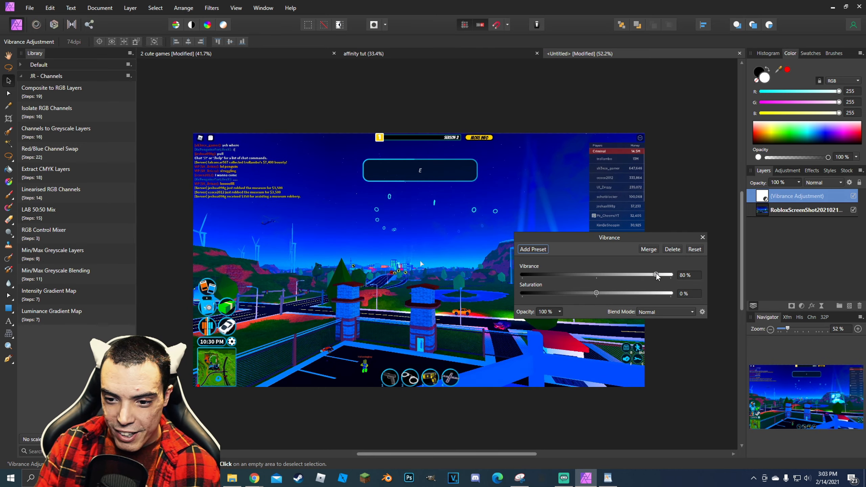
pyautogui.moveTo(602, 294); pyautogui.dragTo(640, 294)
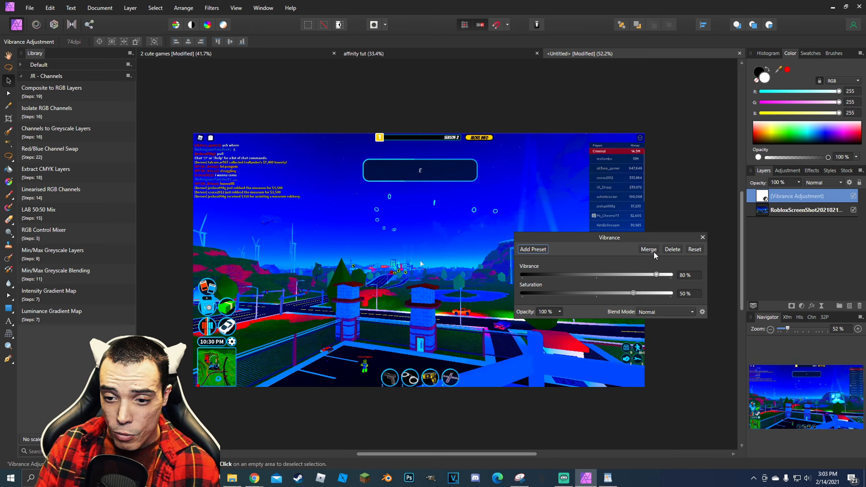
pyautogui.click(702, 238)
# - Apply a live Vignette filter to the Roblox screenshot layer, with its four settings at 2.783, 81%, 100% and 77% in order
pyautogui.click(767, 211)
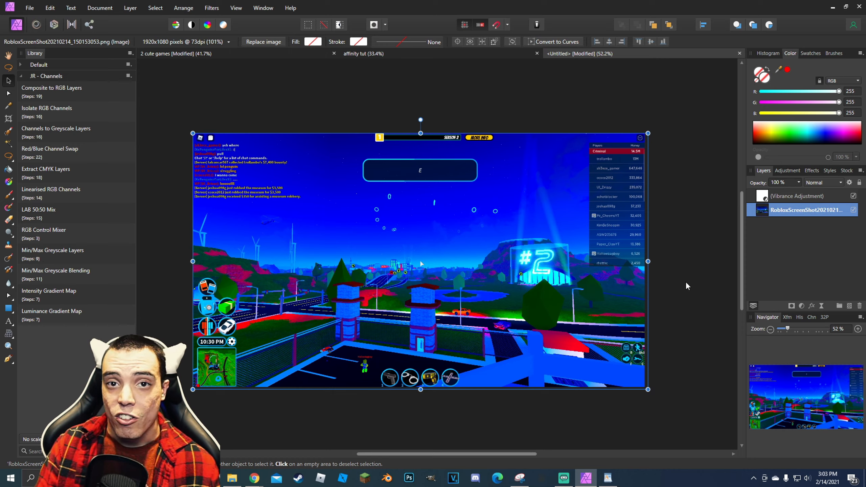
pyautogui.click(820, 306)
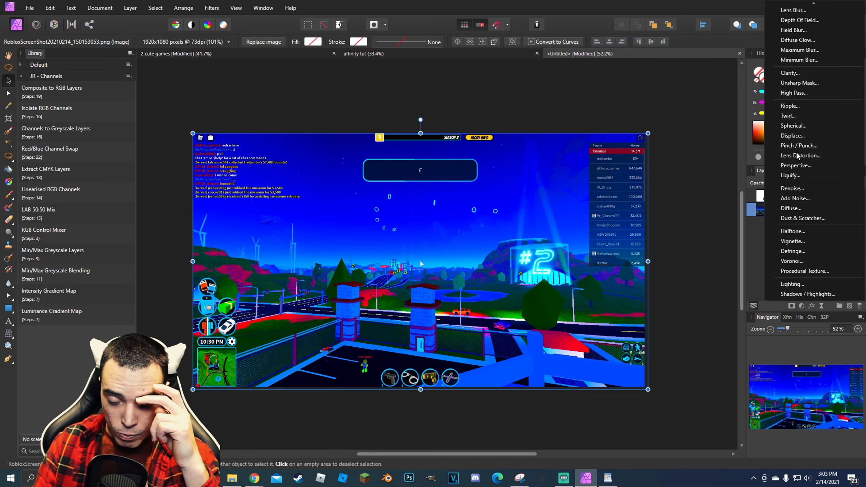
pyautogui.click(808, 242)
pyautogui.moveTo(204, 371); pyautogui.dragTo(213, 403)
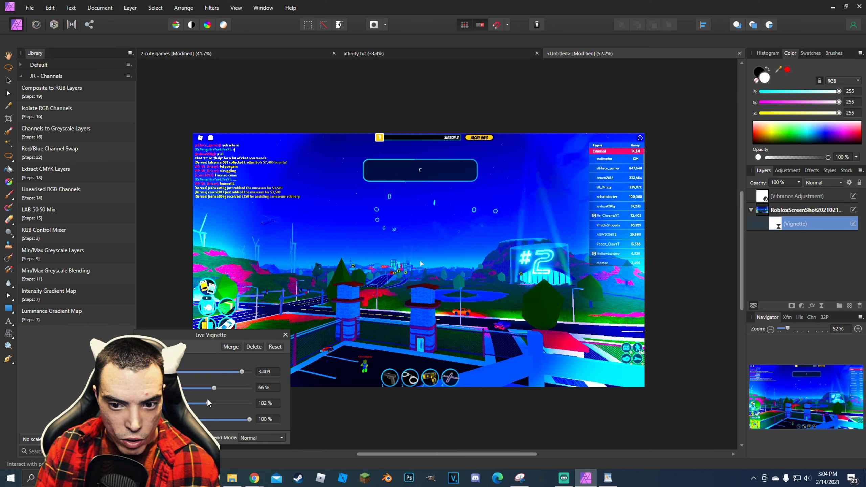
pyautogui.moveTo(249, 419); pyautogui.dragTo(230, 390)
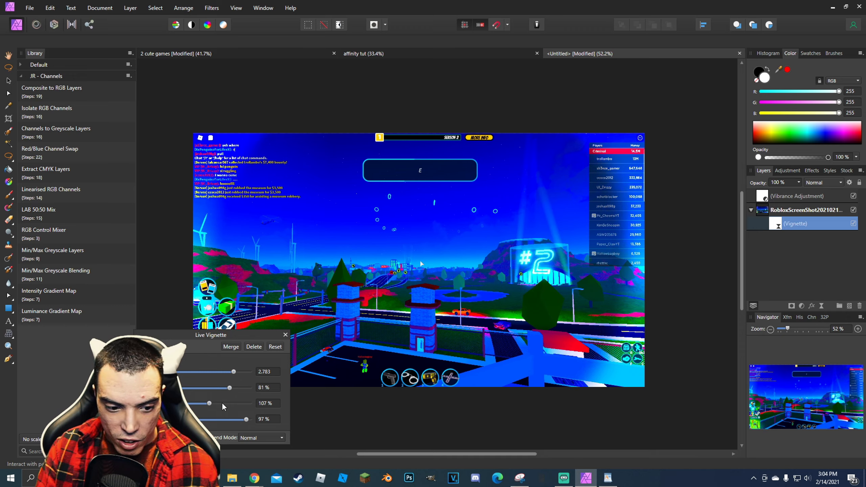
pyautogui.moveTo(211, 405); pyautogui.dragTo(227, 420)
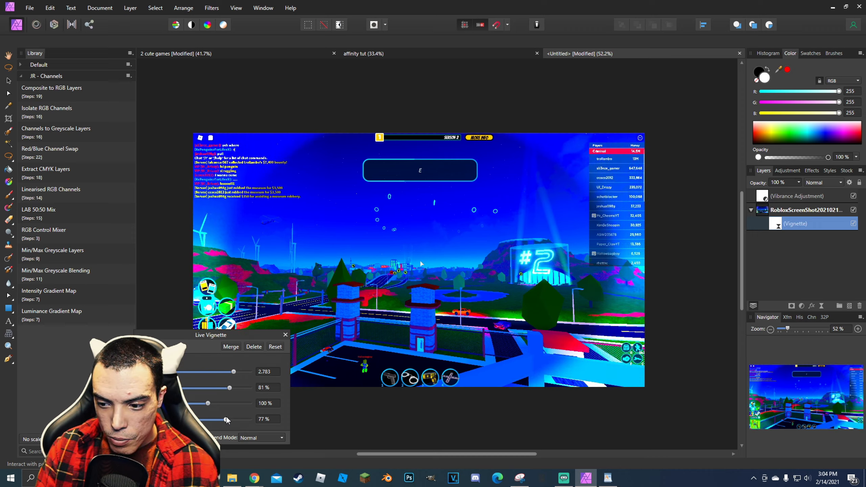
pyautogui.click(285, 336)
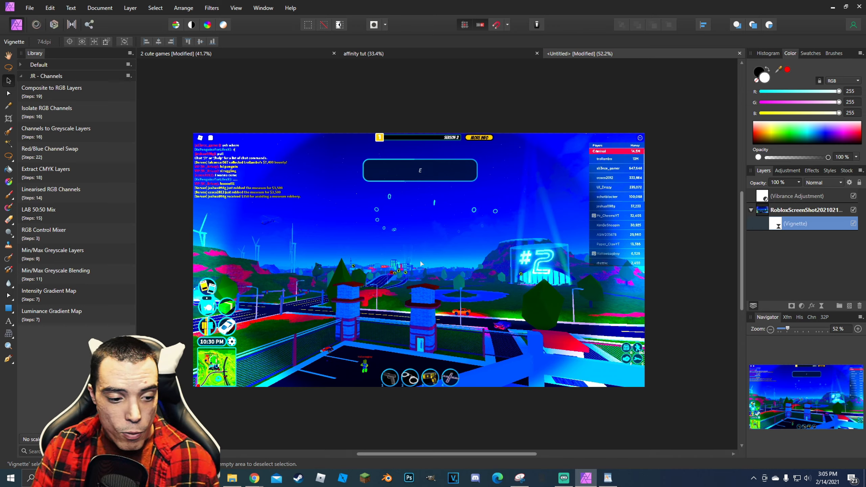
# - Try to open the Windows Camera app, and close its window
pyautogui.press('super+s')
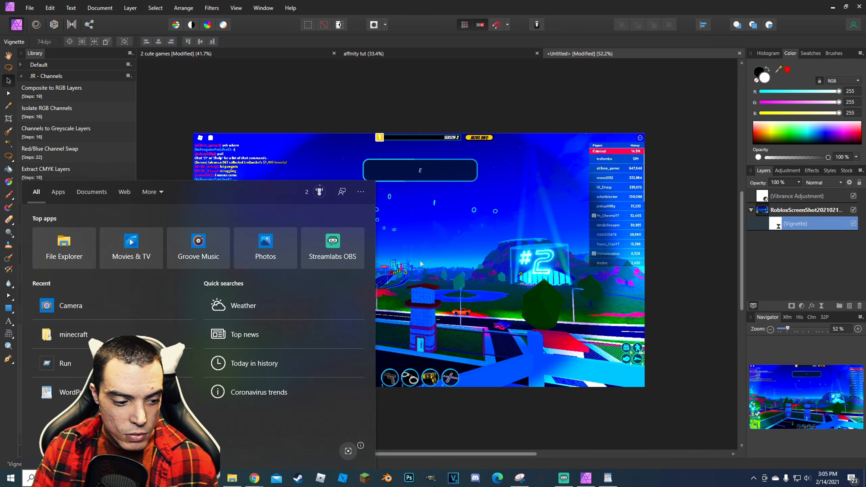
pyautogui.write('camera')
pyautogui.press('Return')
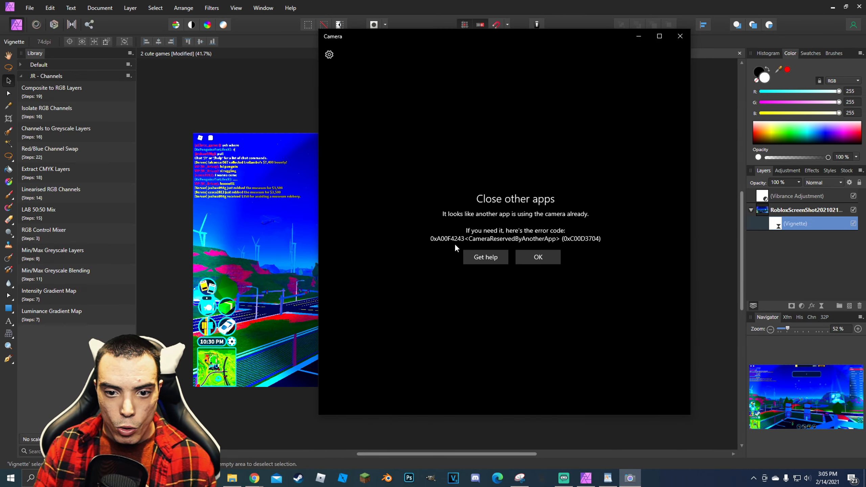
pyautogui.click(677, 40)
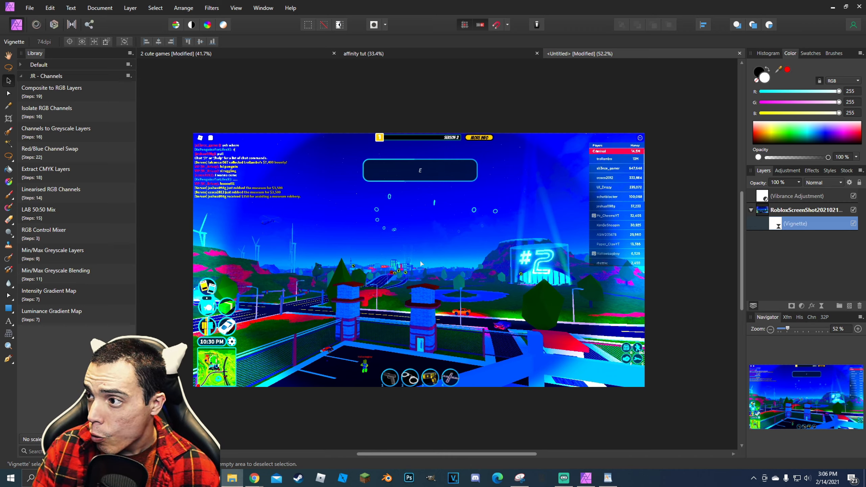
# - Place the green-screen photo WIN_20210130_13_00_39_Pro from the Camera Roll folder into the document, aligned to the canvas's top and bottom edges
pyautogui.moveTo(865, 79); pyautogui.dragTo(658, 75)
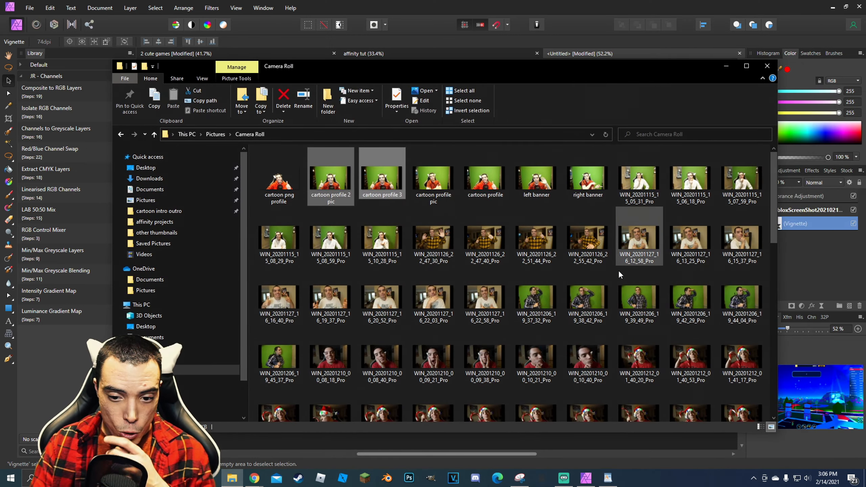
pyautogui.scroll(-10, 542, 328)
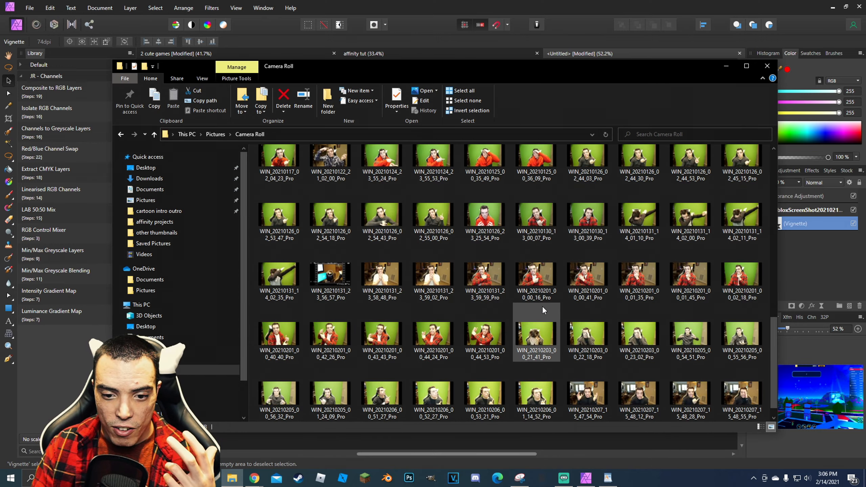
pyautogui.scroll(-3, 541, 306)
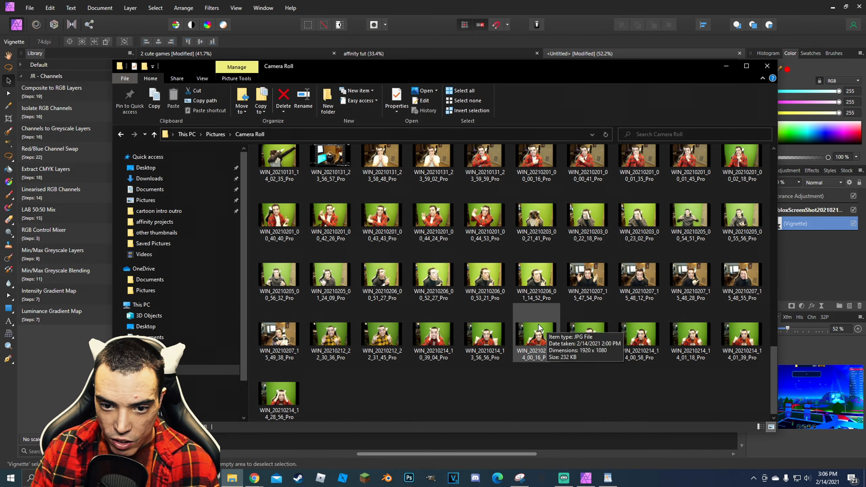
pyautogui.scroll(3, 409, 244)
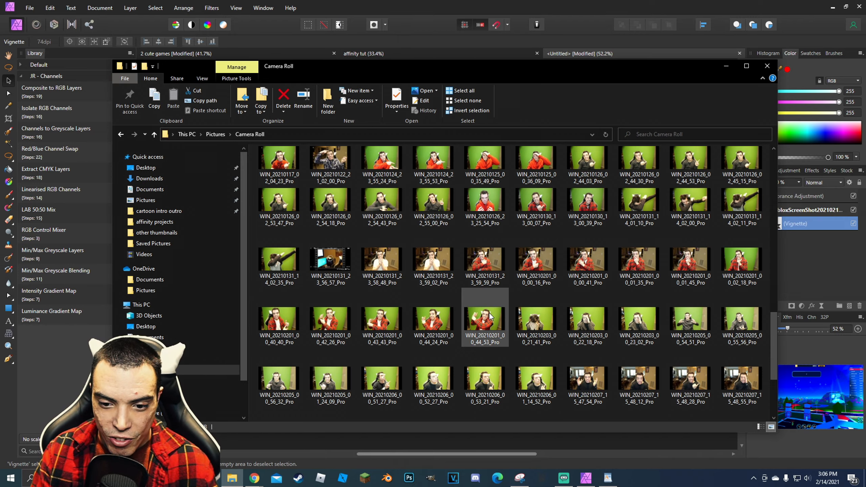
pyautogui.scroll(3, 552, 304)
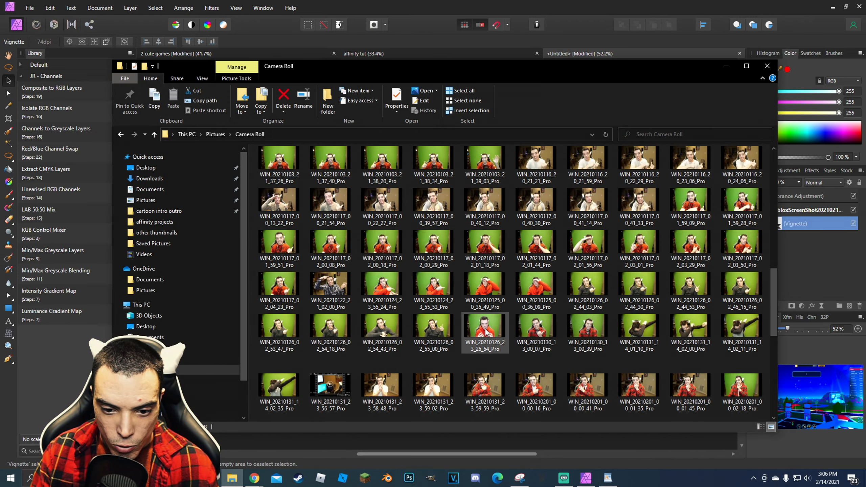
pyautogui.moveTo(522, 68); pyautogui.dragTo(865, 71)
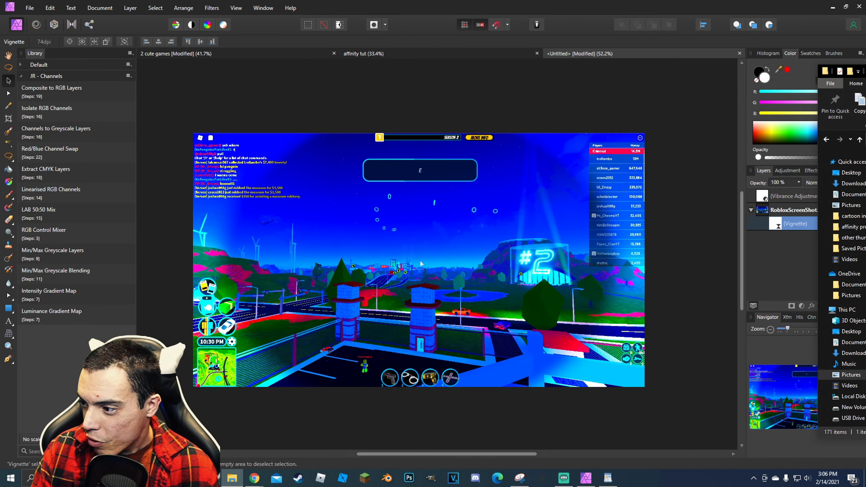
pyautogui.moveTo(554, 369); pyautogui.dragTo(310, 256)
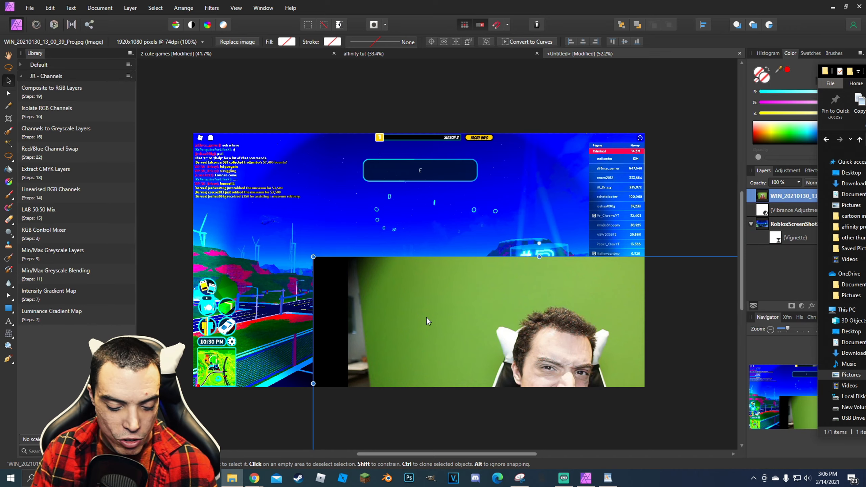
pyautogui.moveTo(388, 298); pyautogui.dragTo(278, 217)
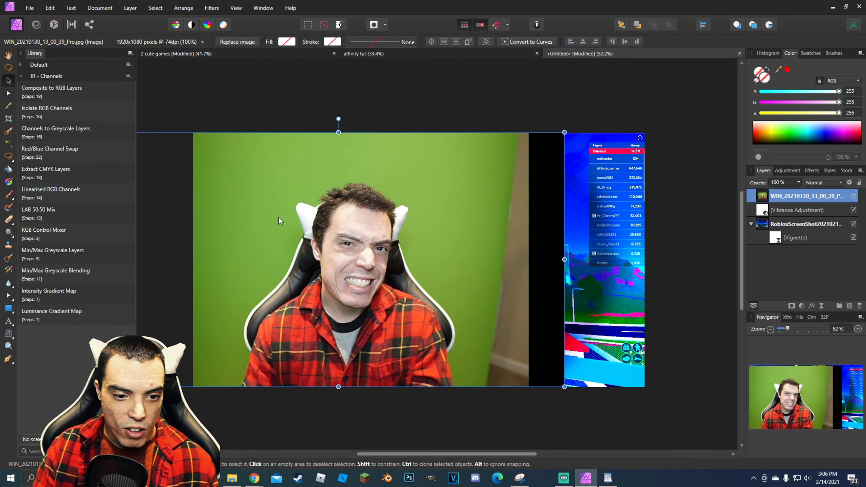
# - Select the man and his chair in the photo using the Selection Brush at a 79 px width
pyautogui.click(7, 131)
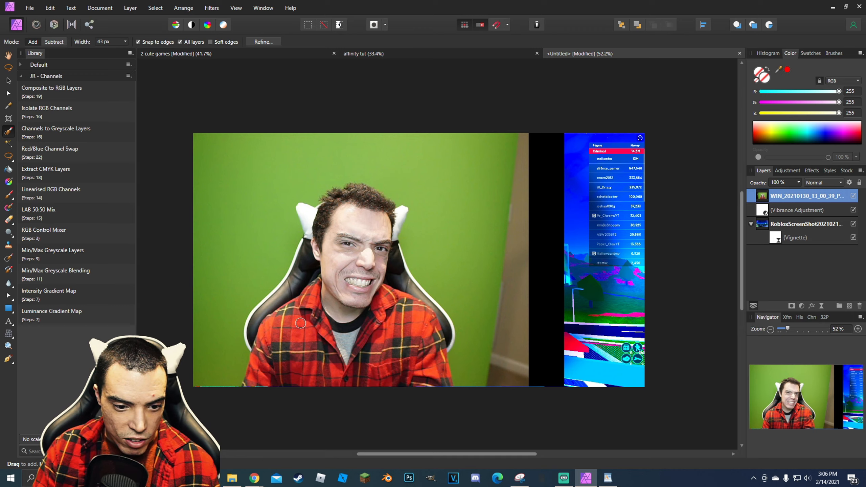
pyautogui.click(125, 41)
pyautogui.moveTo(315, 297); pyautogui.dragTo(336, 313)
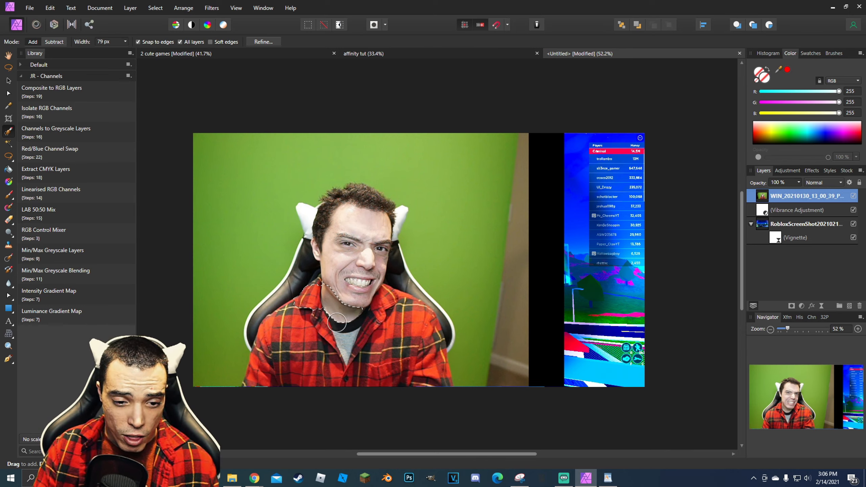
pyautogui.moveTo(338, 323)
pyautogui.mouseDown()
pyautogui.moveTo(338, 287)
pyautogui.moveTo(350, 273)
pyautogui.moveTo(332, 260)
pyautogui.moveTo(326, 233)
pyautogui.moveTo(314, 237)
pyautogui.moveTo(316, 225)
pyautogui.moveTo(361, 199)
pyautogui.moveTo(353, 192)
pyautogui.moveTo(394, 222)
pyautogui.moveTo(389, 274)
pyautogui.moveTo(420, 301)
pyautogui.moveTo(429, 377)
pyautogui.moveTo(445, 382)
pyautogui.moveTo(396, 366)
pyautogui.moveTo(375, 348)
pyautogui.moveTo(395, 317)
pyautogui.moveTo(368, 347)
pyautogui.moveTo(370, 328)
pyautogui.moveTo(338, 348)
pyautogui.mouseUp()
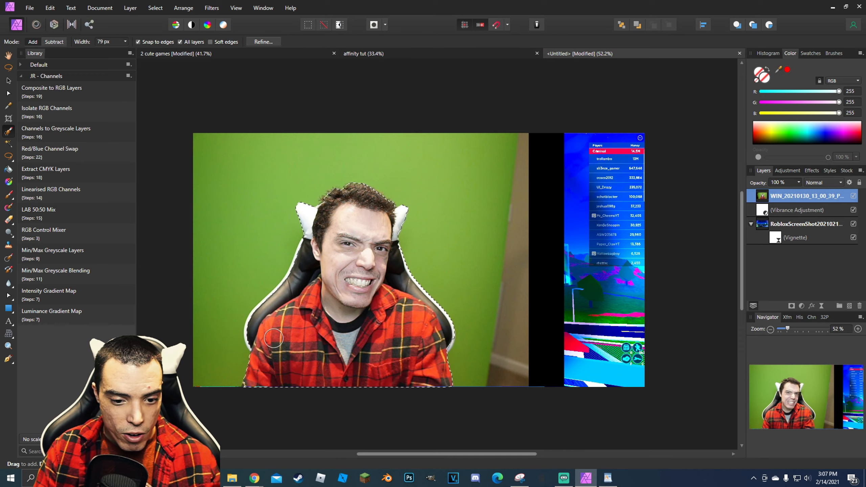
# - Mask the photo layer with the selection to hide the green background, and deselect
pyautogui.click(791, 306)
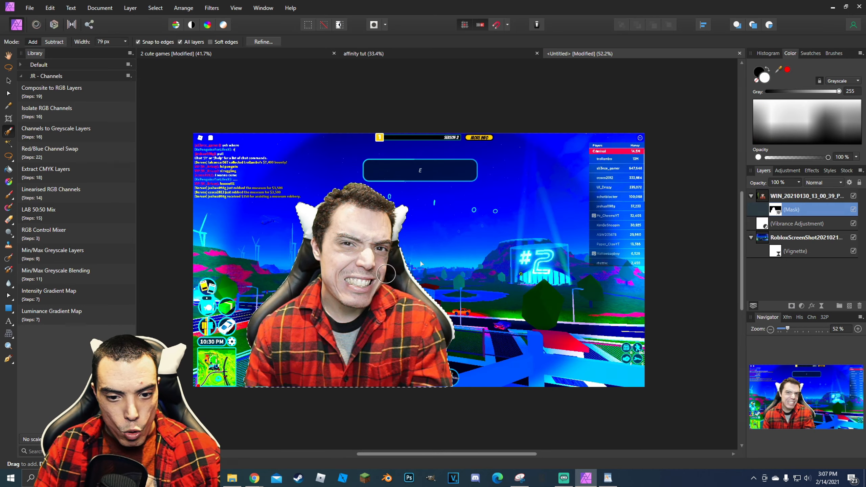
pyautogui.click(211, 8)
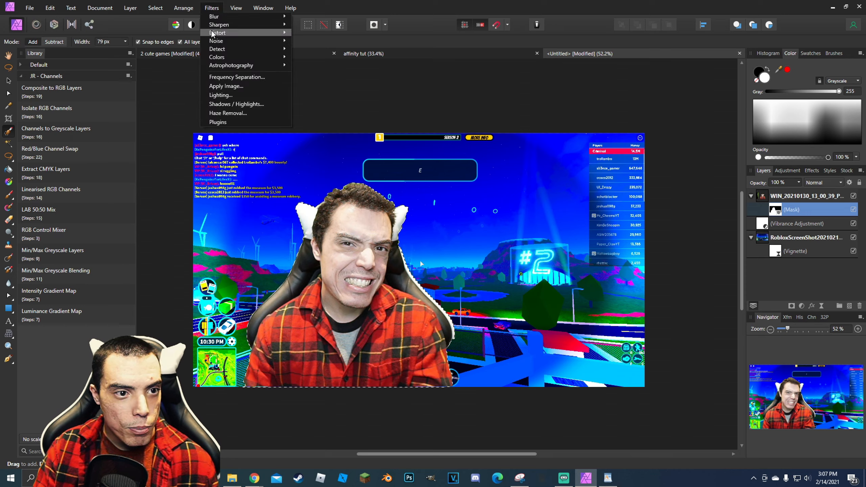
pyautogui.moveTo(158, 10)
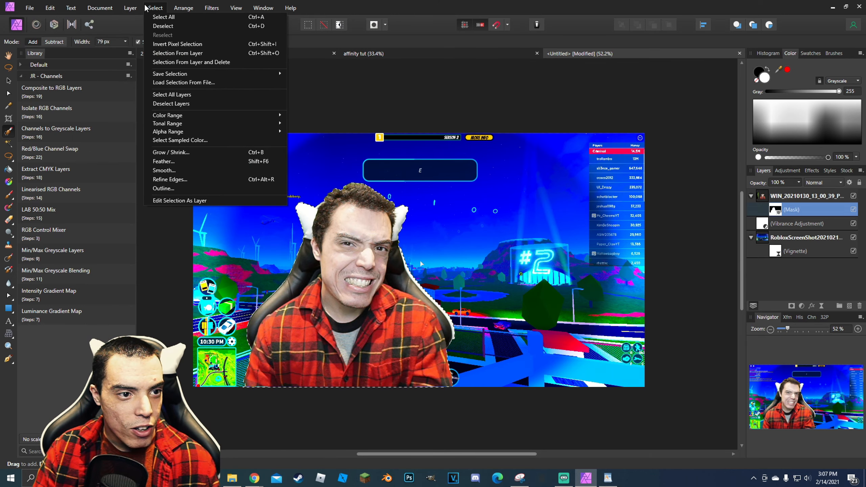
pyautogui.click(150, 25)
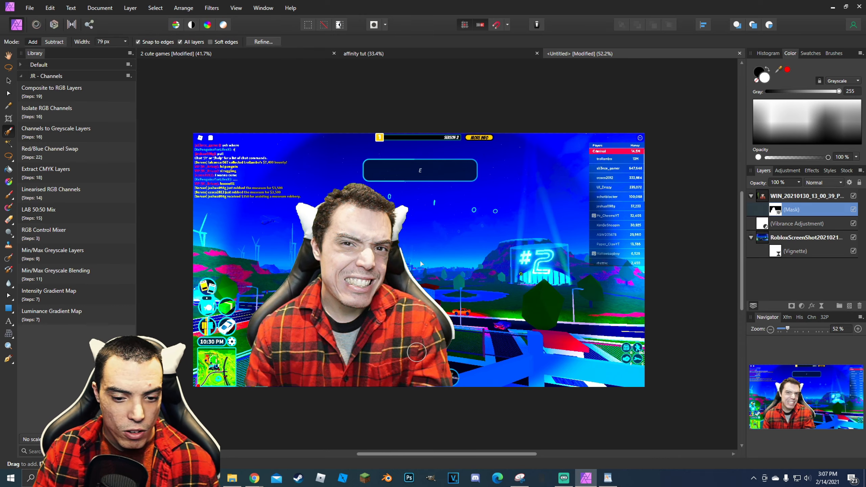
# - Enlarge the masked photo of the man to about 137% and position him over the left half of the canvas
pyautogui.click(761, 198)
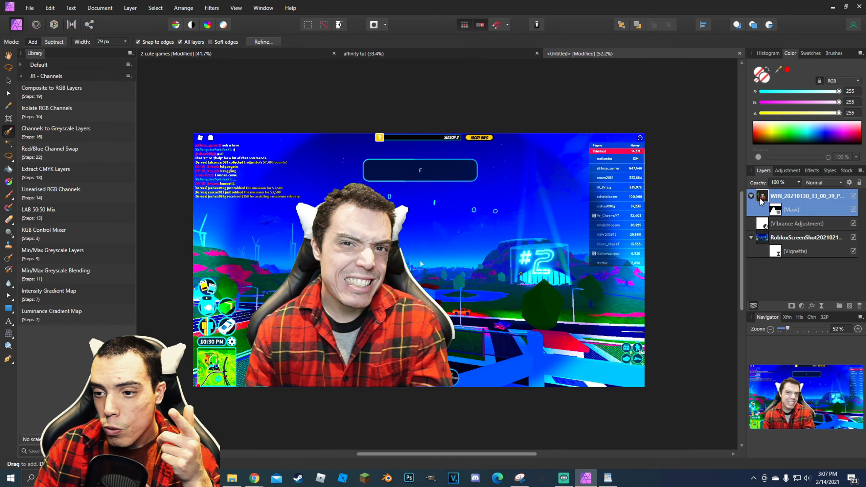
pyautogui.press('v')
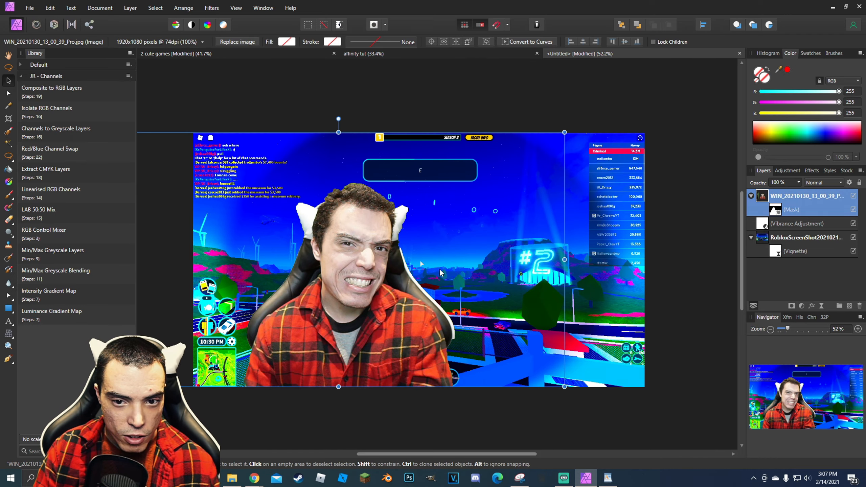
pyautogui.moveTo(564, 132); pyautogui.dragTo(668, 74)
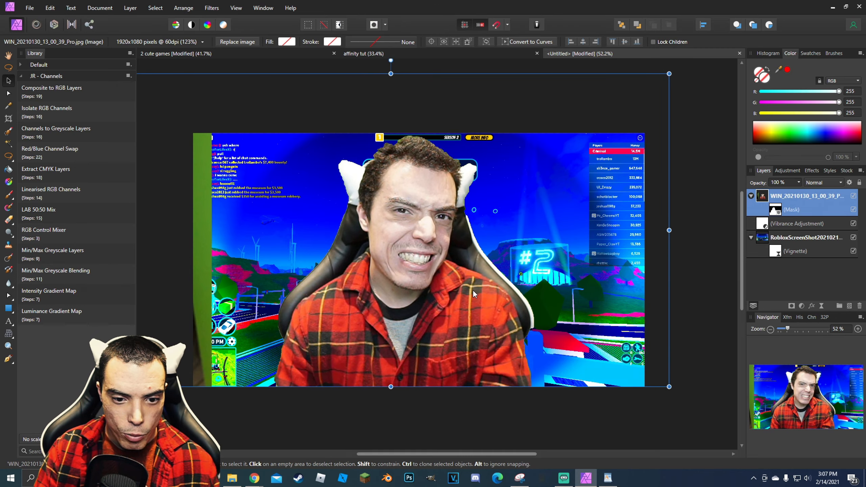
pyautogui.moveTo(474, 294); pyautogui.dragTo(377, 319)
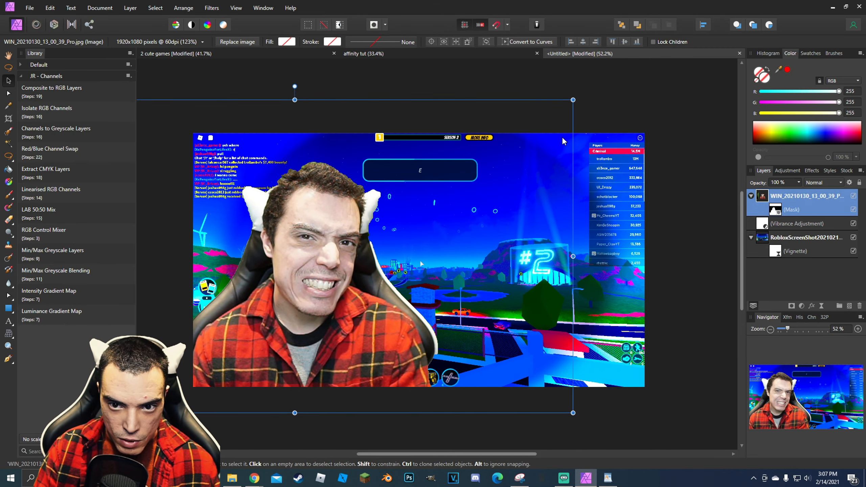
pyautogui.moveTo(572, 99); pyautogui.dragTo(633, 65)
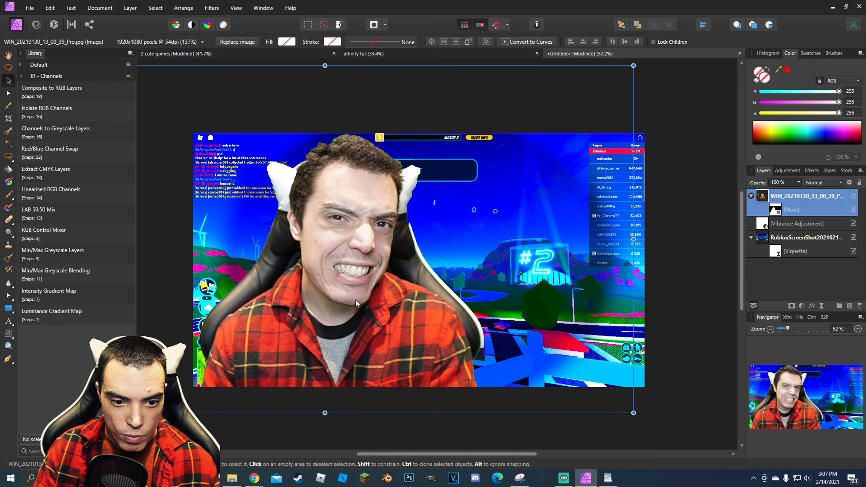
pyautogui.moveTo(356, 300); pyautogui.dragTo(344, 300)
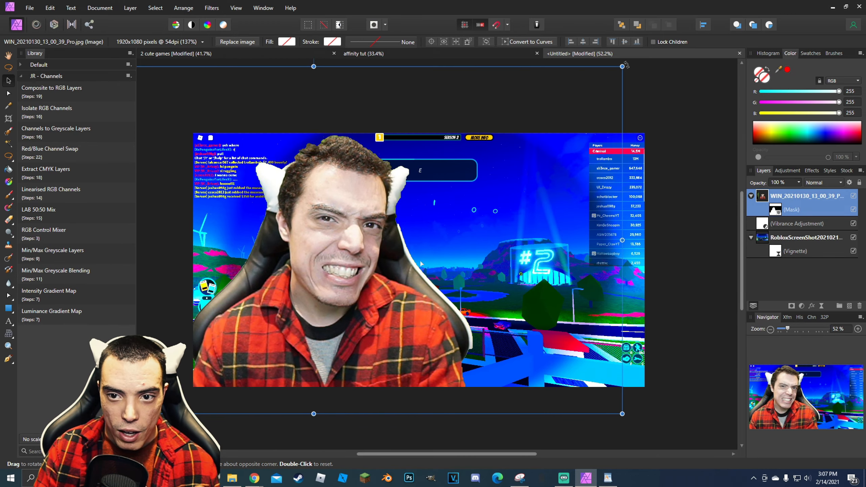
# - Tilt the man's photo slightly clockwise, keeping it over the left half of the canvas, and open its layer effects
pyautogui.moveTo(627, 65); pyautogui.dragTo(641, 89)
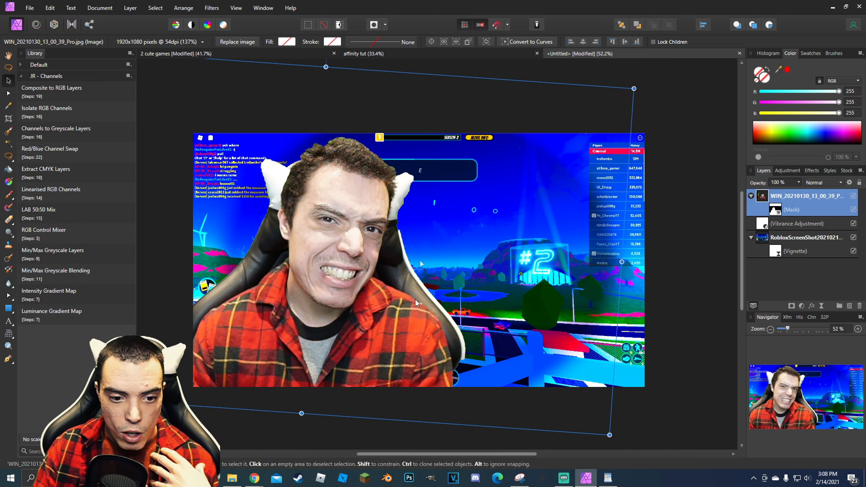
pyautogui.moveTo(415, 299); pyautogui.dragTo(406, 298)
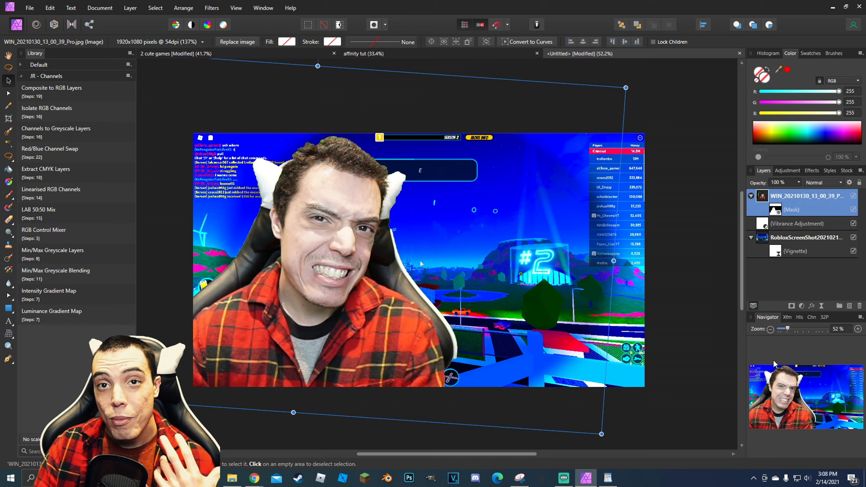
pyautogui.click(811, 306)
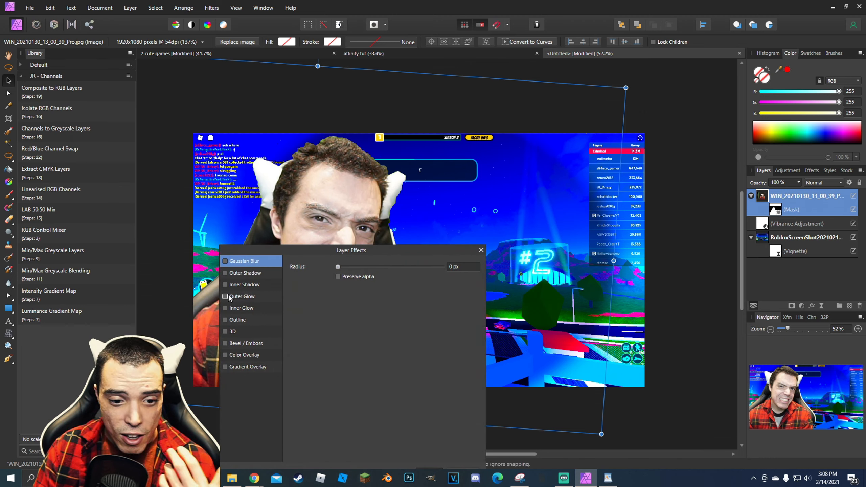
pyautogui.moveTo(302, 252); pyautogui.dragTo(538, 202)
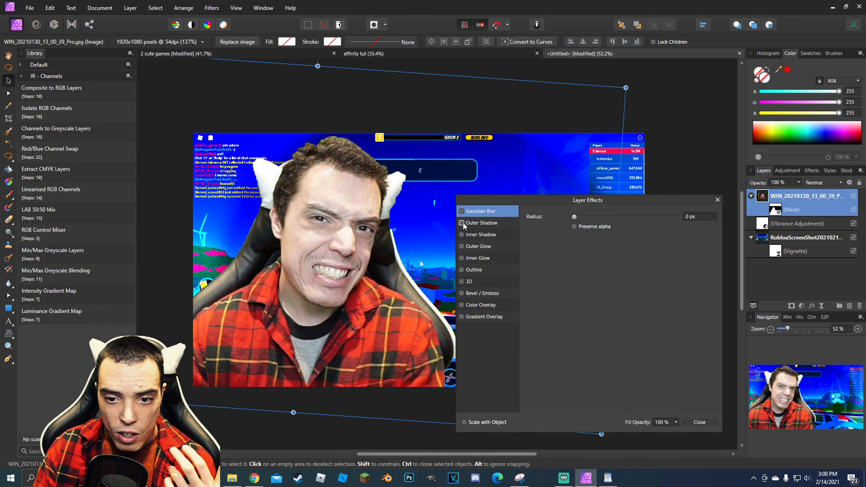
# - Try an outer shadow on the man's photo with a 39.4 px radius, 48.2 px offset and 61% intensity
pyautogui.click(469, 222)
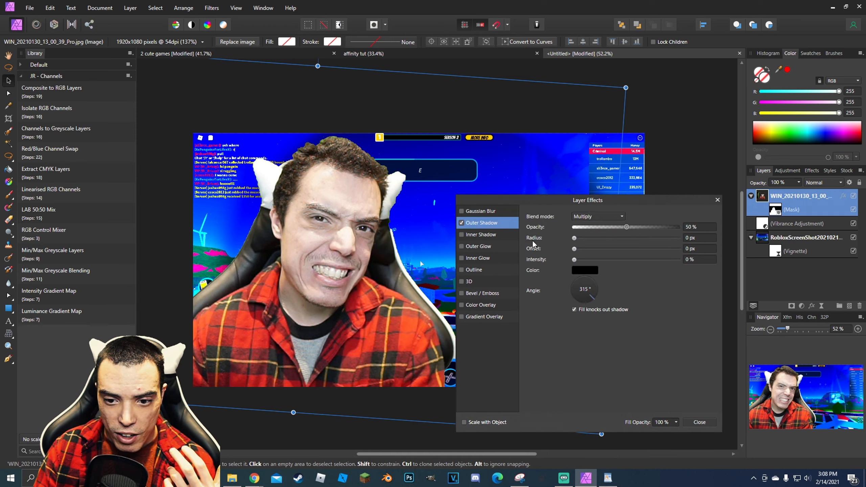
pyautogui.moveTo(579, 238); pyautogui.dragTo(637, 262)
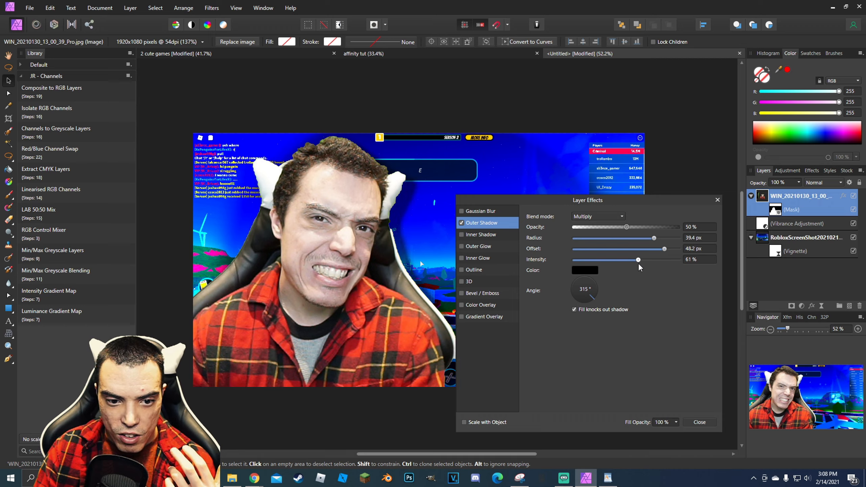
pyautogui.click(462, 223)
# - Add a green outer glow to the man's photo with a 49.3 px radius and 78% intensity
pyautogui.click(461, 246)
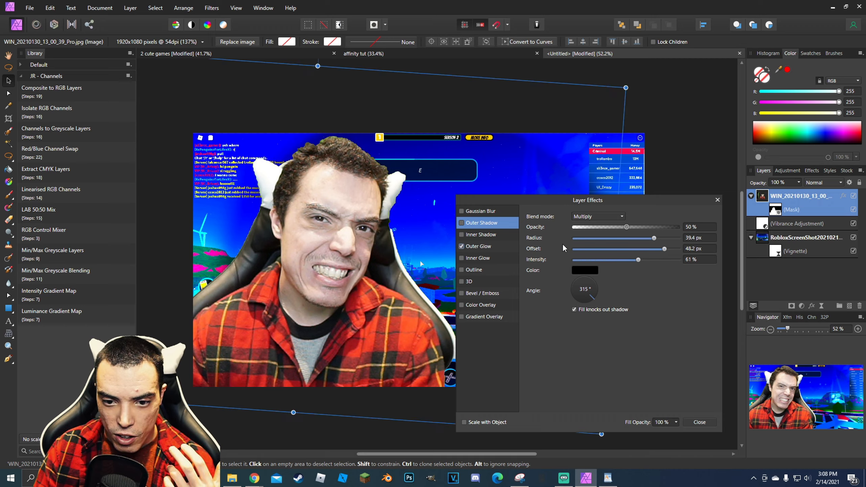
pyautogui.click(477, 246)
pyautogui.moveTo(579, 238); pyautogui.dragTo(655, 248)
pyautogui.click(585, 259)
pyautogui.click(615, 336)
pyautogui.moveTo(613, 336); pyautogui.dragTo(576, 340)
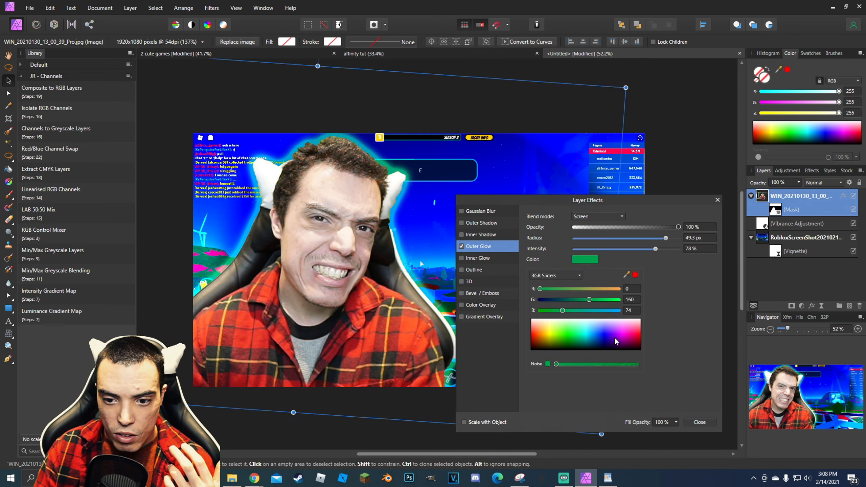
# - Try an inner glow on the man's photo in place of the outer glow
pyautogui.click(461, 246)
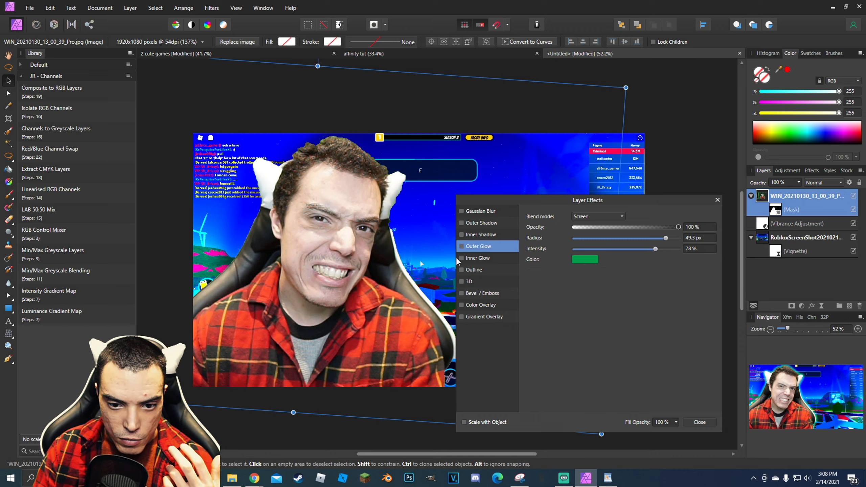
pyautogui.click(464, 258)
pyautogui.moveTo(574, 238); pyautogui.dragTo(616, 254)
pyautogui.click(461, 258)
# - Try a black outside outline with a 24.6 px radius on the man's photo, and restore the outer glow
pyautogui.click(461, 270)
pyautogui.click(470, 271)
pyautogui.moveTo(574, 238); pyautogui.dragTo(636, 253)
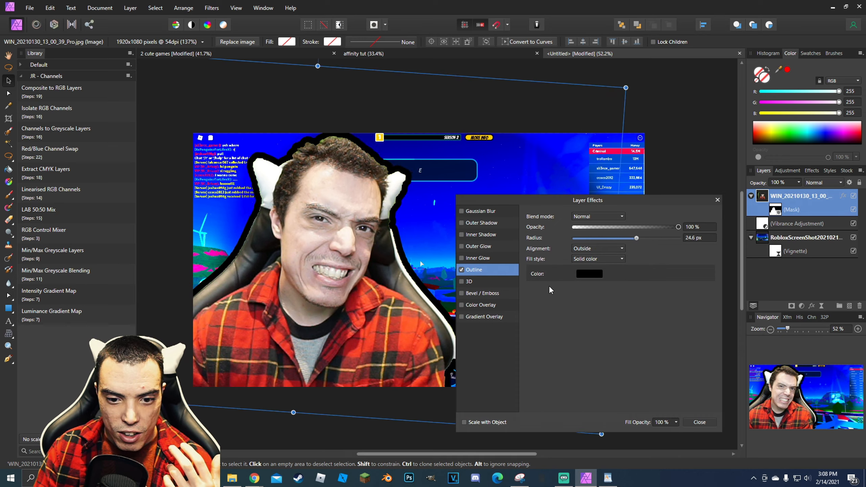
pyautogui.click(462, 270)
pyautogui.click(466, 246)
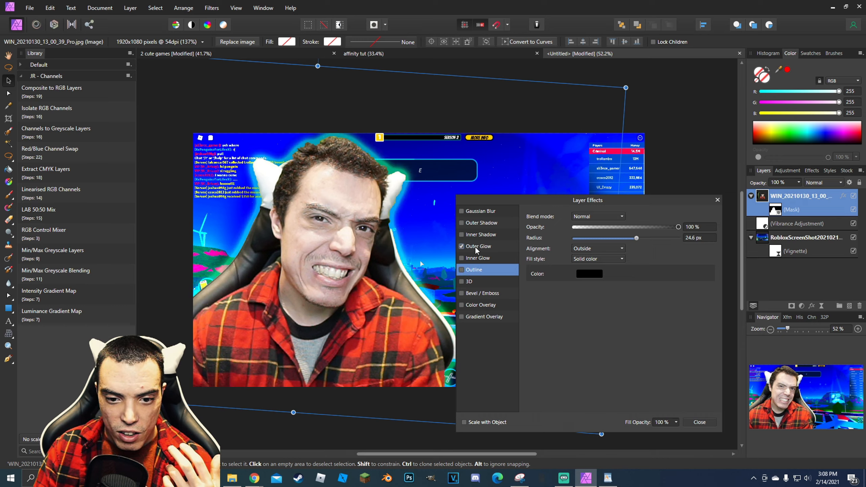
# - Change the colour of the man's outer glow to white and close the layer effects
pyautogui.click(474, 246)
pyautogui.click(589, 262)
pyautogui.click(563, 324)
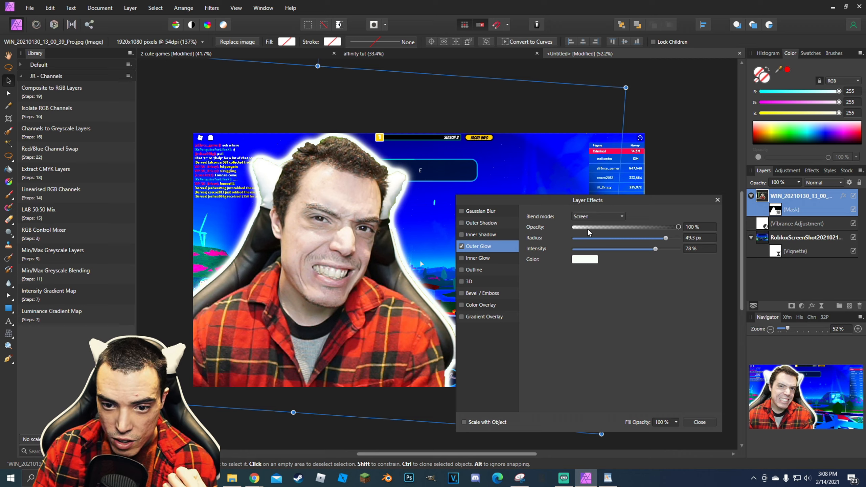
pyautogui.click(716, 199)
pyautogui.click(679, 192)
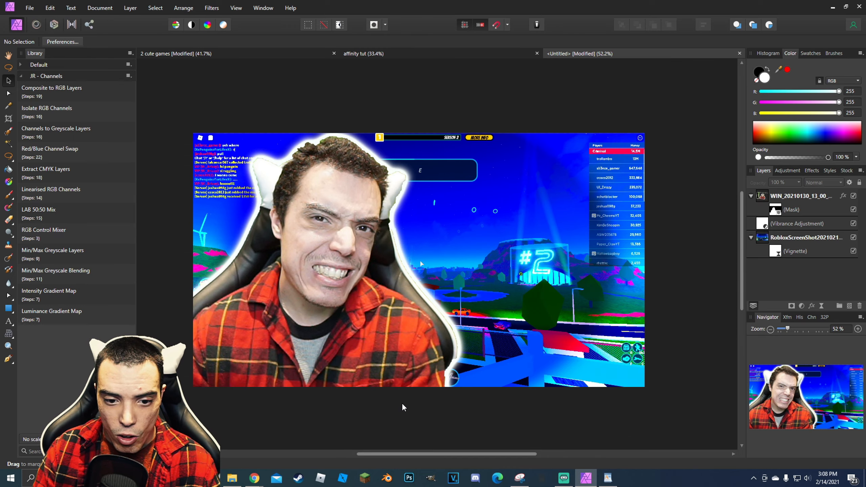
# - Shift the man's photo slightly farther left and down on the canvas, and select the Roblox screenshot layer
pyautogui.click(561, 271)
pyautogui.moveTo(351, 327); pyautogui.dragTo(327, 331)
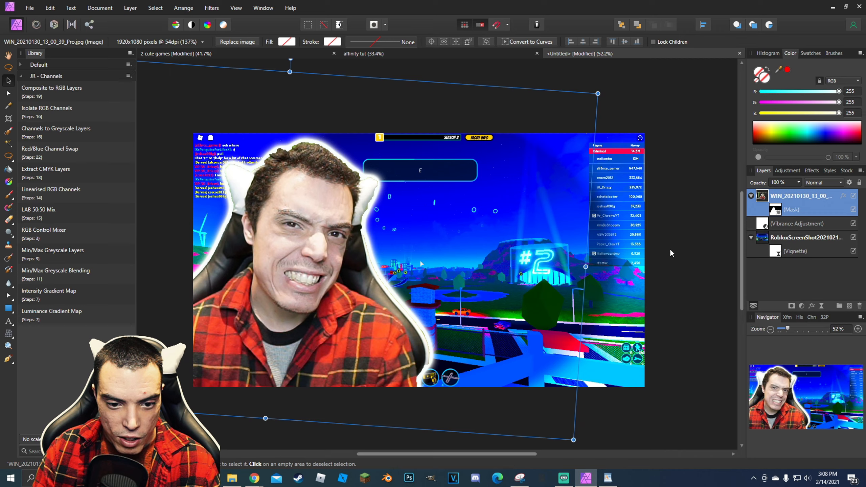
pyautogui.click(801, 238)
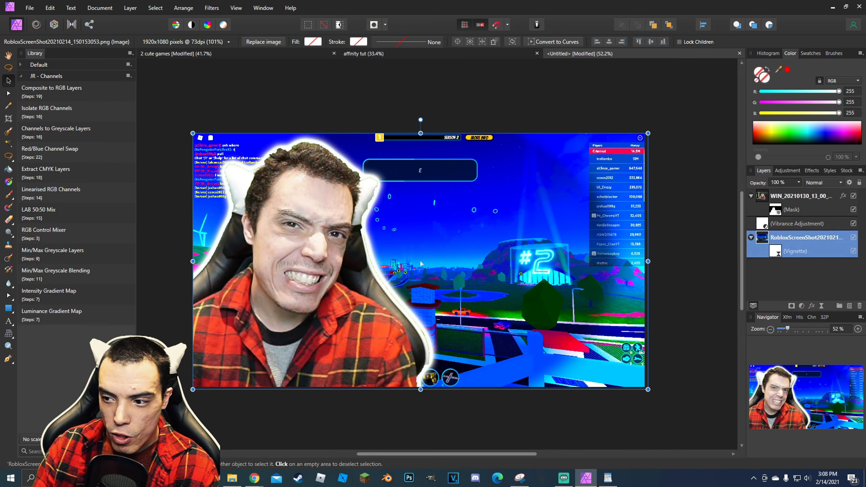
# - Place the Roblox_Logo_Primary_Red image from File Explorer across the man's chest at the canvas's lower left, scaled to about 69%
pyautogui.hotkey('alt', 'Tab')
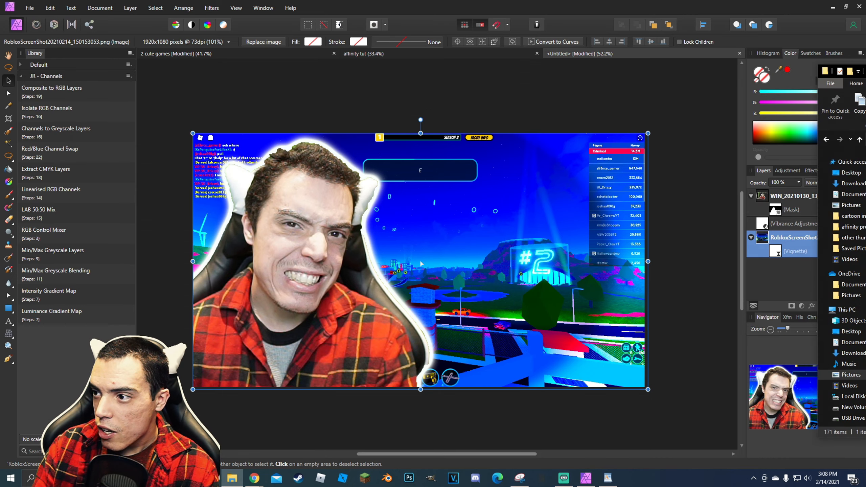
pyautogui.hotkey('alt', 'Tab')
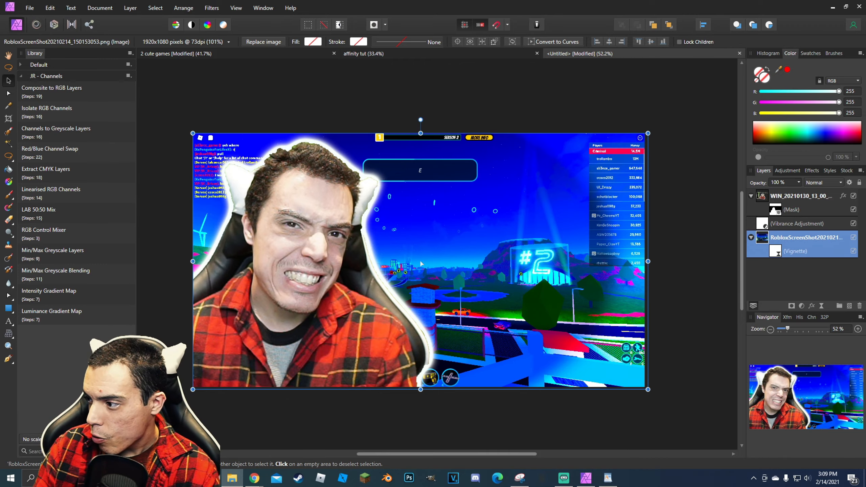
pyautogui.moveTo(865, 92)
pyautogui.mouseDown()
pyautogui.moveTo(270, 36)
pyautogui.moveTo(371, 78)
pyautogui.moveTo(360, 62)
pyautogui.moveTo(865, 76)
pyautogui.moveTo(865, 87)
pyautogui.mouseUp()
pyautogui.moveTo(597, 302); pyautogui.dragTo(411, 279)
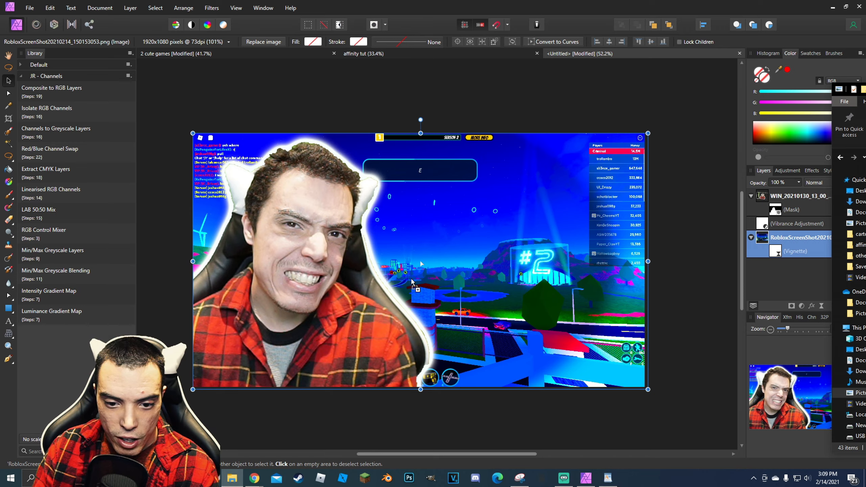
pyautogui.moveTo(553, 303); pyautogui.dragTo(346, 343)
pyautogui.moveTo(505, 329); pyautogui.dragTo(418, 322)
# - Try recolouring the Roblox logo green and undo the colour change
pyautogui.moveTo(780, 135)
pyautogui.mouseDown()
pyautogui.moveTo(794, 119)
pyautogui.moveTo(780, 129)
pyautogui.moveTo(861, 126)
pyautogui.moveTo(793, 137)
pyautogui.mouseUp()
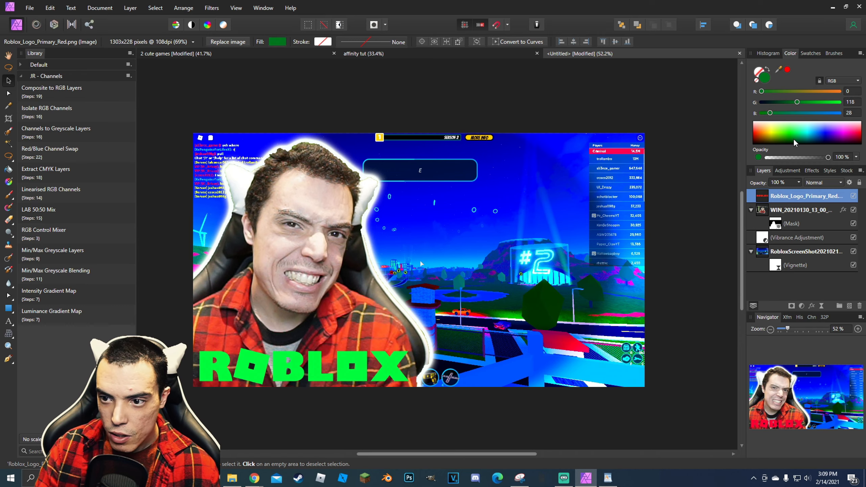
pyautogui.hotkey('ctrl', 'z')
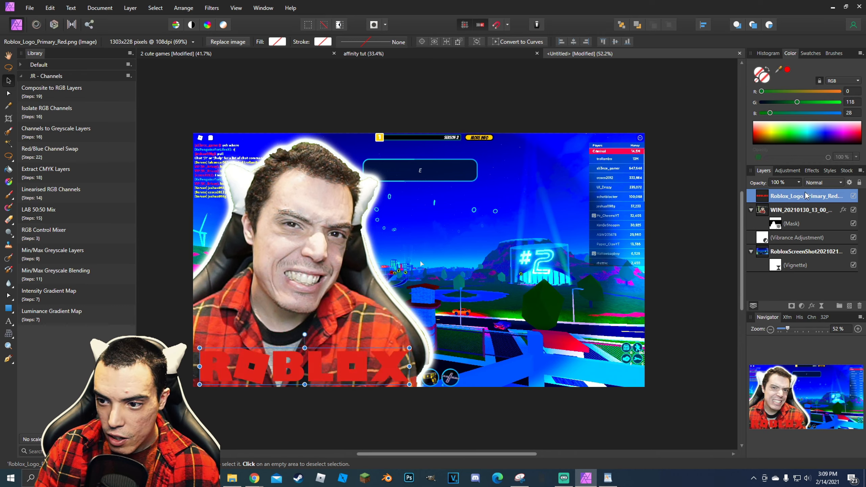
pyautogui.rightClick(765, 196)
pyautogui.click(734, 244)
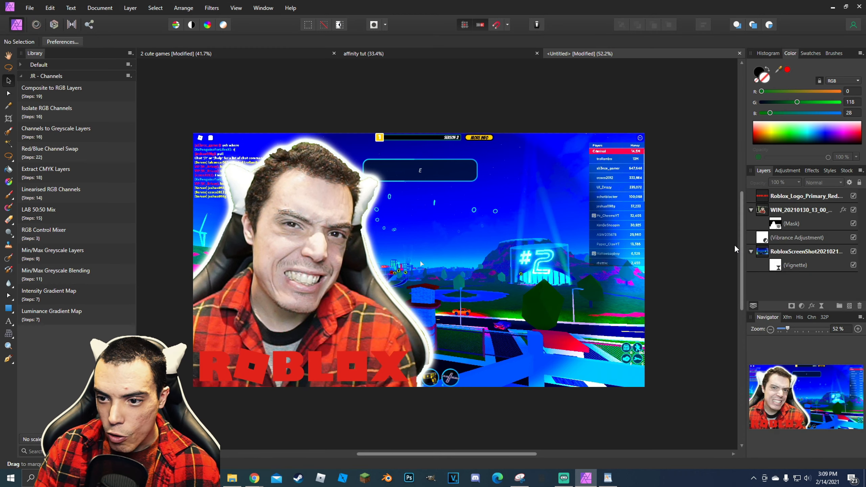
# - Turn the Roblox logo white using an inner glow with a 100 px radius and 100% intensity
pyautogui.click(789, 197)
pyautogui.click(812, 306)
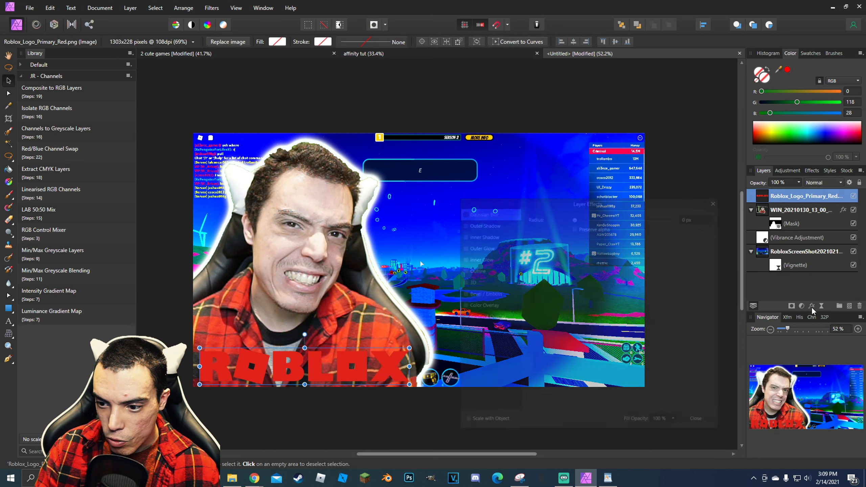
pyautogui.click(490, 258)
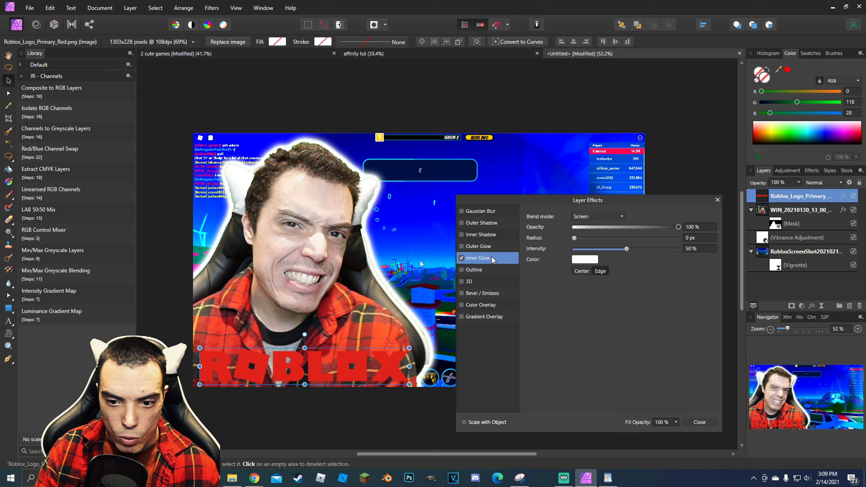
pyautogui.moveTo(580, 236); pyautogui.dragTo(674, 249)
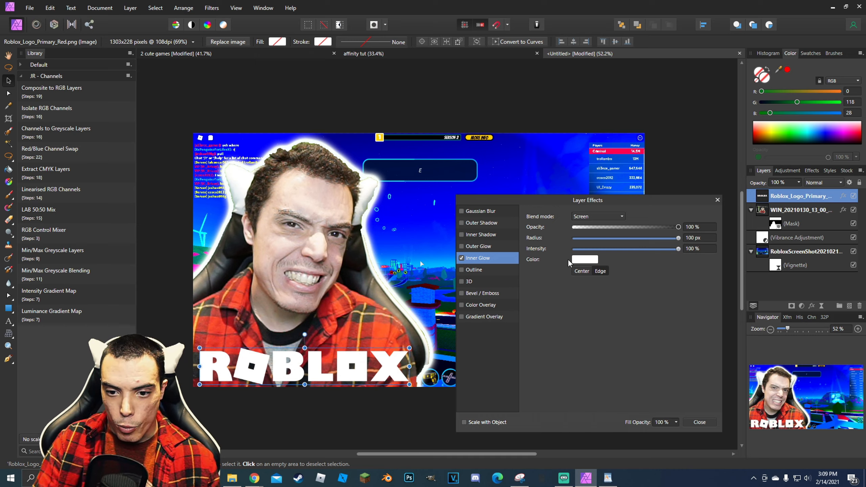
# - Add a black outside outline with a 13.5 px radius to the Roblox logo and close the layer effects
pyautogui.click(463, 270)
pyautogui.moveTo(576, 238); pyautogui.dragTo(623, 238)
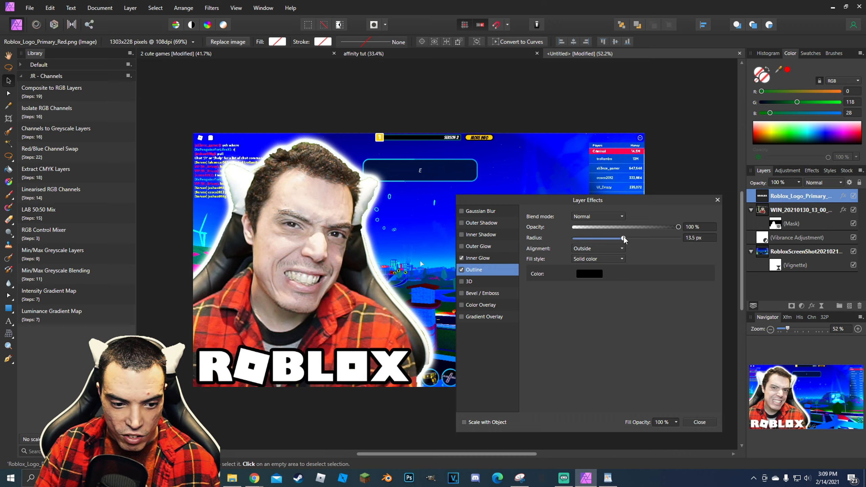
pyautogui.click(718, 200)
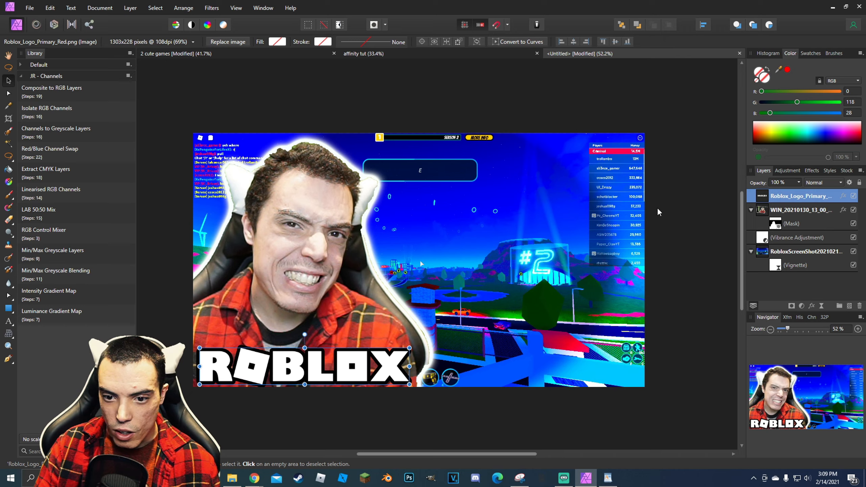
pyautogui.click(587, 330)
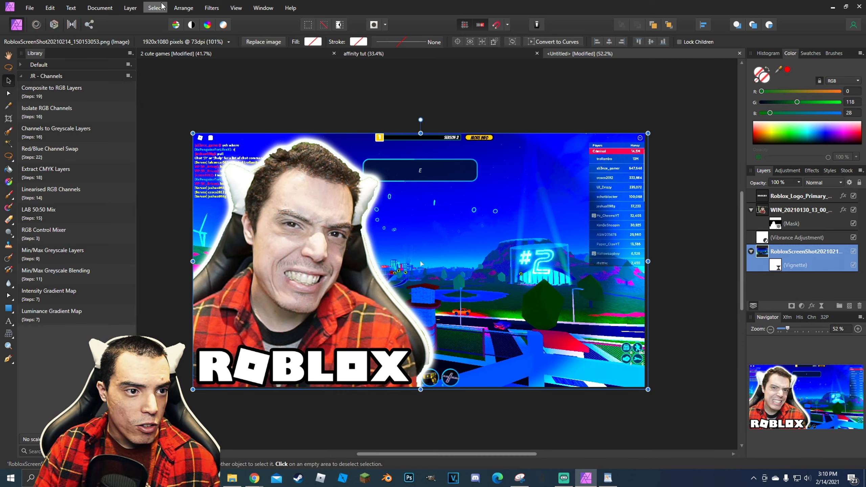
# - Look over the tools available for customizing the toolbar, leaving the tool layout as it is
pyautogui.click(130, 11)
pyautogui.click(130, 10)
pyautogui.click(211, 9)
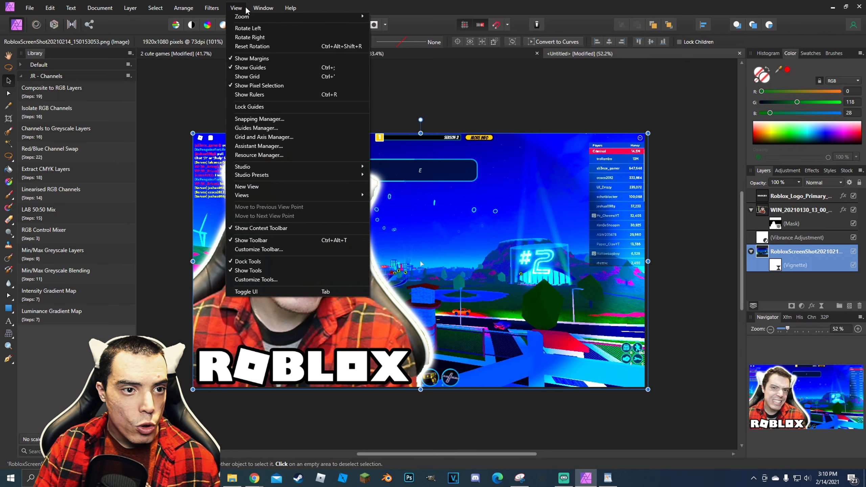
pyautogui.moveTo(242, 5)
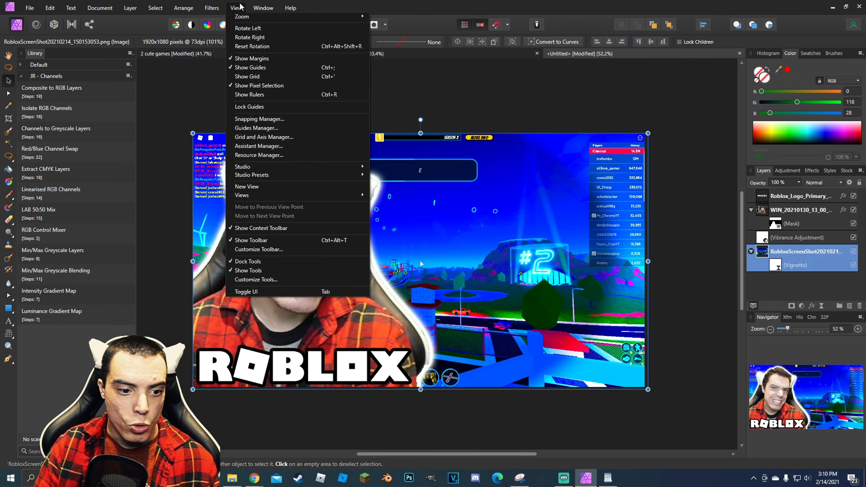
pyautogui.click(257, 279)
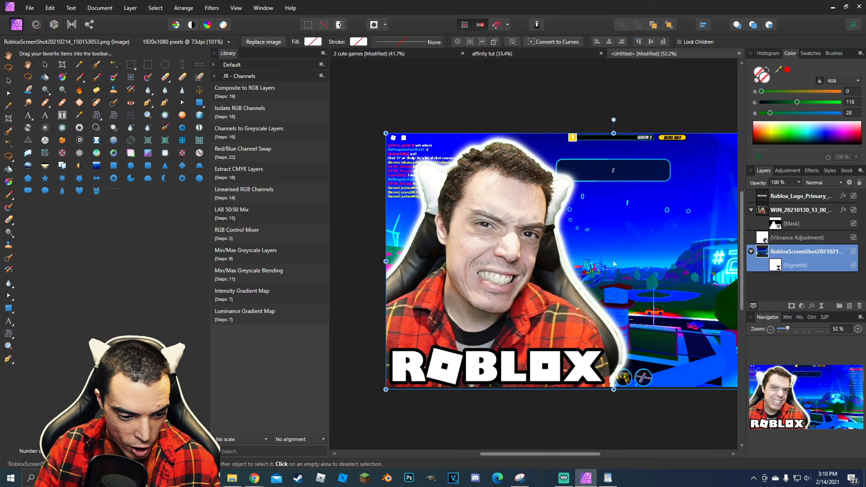
pyautogui.click(193, 451)
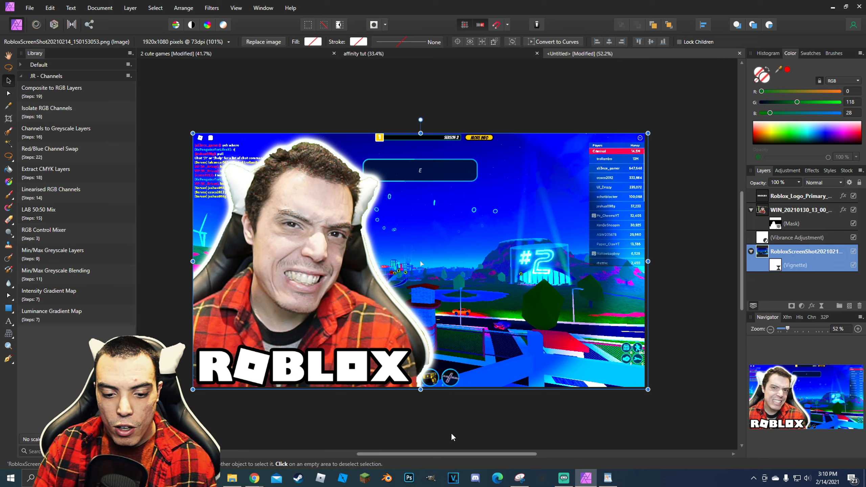
# - Switch to Roblox Studio, ignoring the auto-recovered file, and open a Baseplate place
pyautogui.click(348, 480)
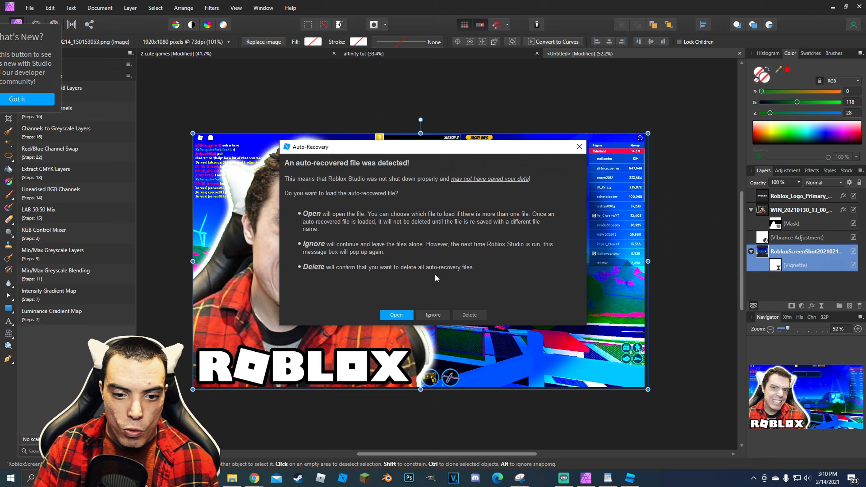
pyautogui.click(443, 314)
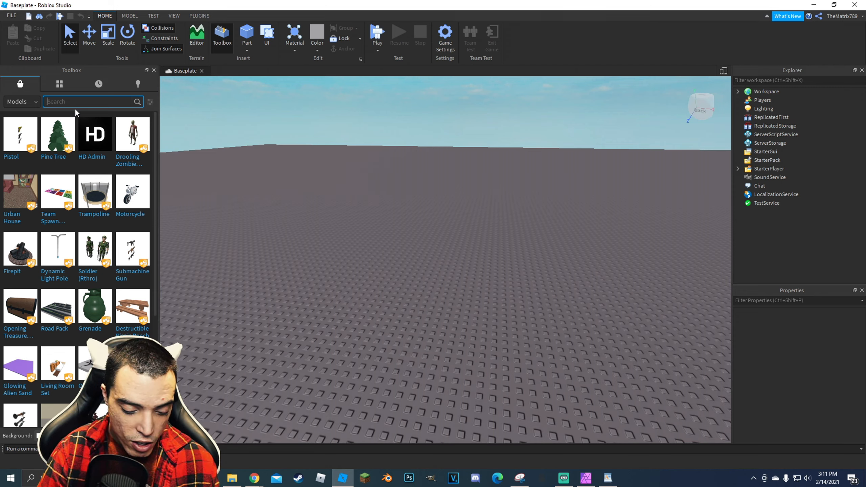
# - Search the toolbox models for "back to the future" and insert the Back To The Future Flying DeLorean
pyautogui.write('back to the future')
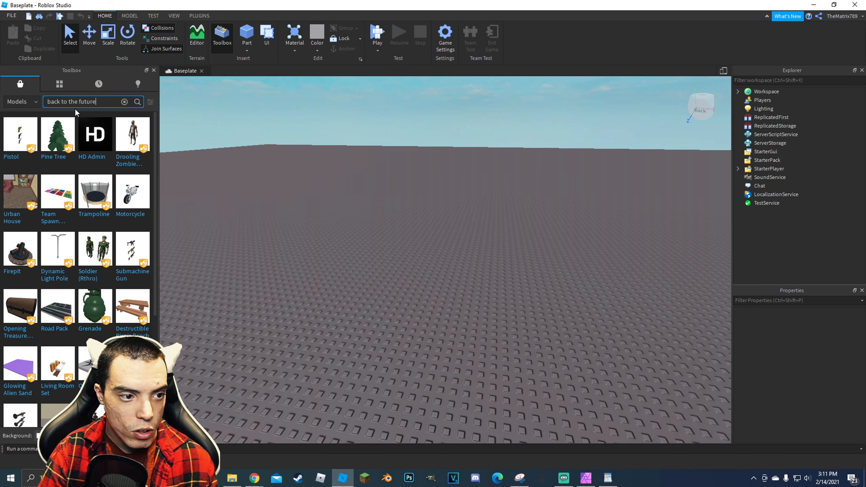
pyautogui.press('Return')
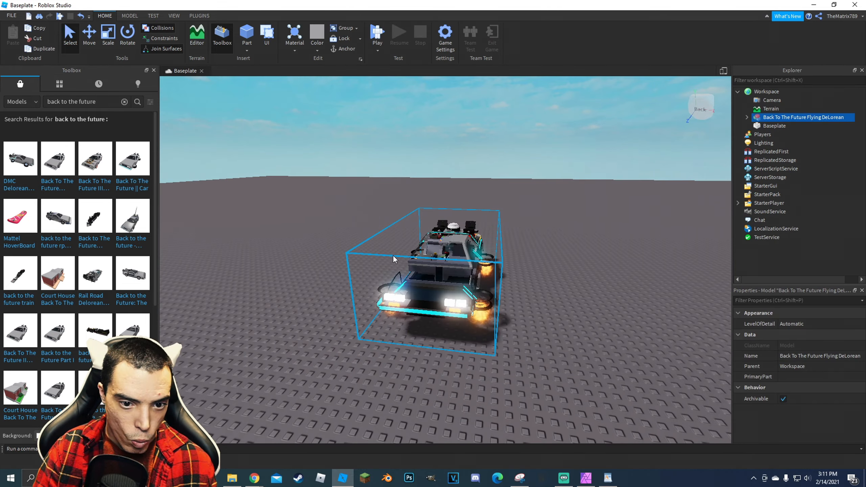
# - Examine the inserted flying DeLorean model from several angles and distances
pyautogui.scroll(2, 456, 185)
pyautogui.scroll(5, 456, 185)
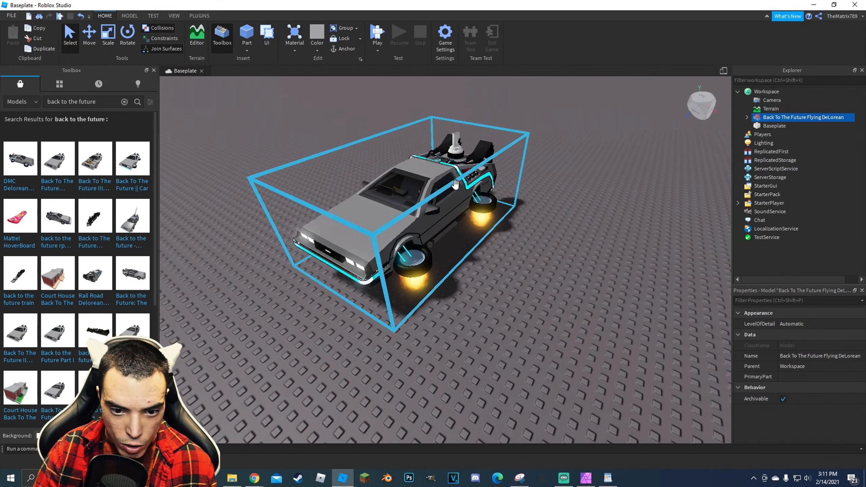
pyautogui.scroll(-2, 452, 219)
pyautogui.scroll(2, 453, 219)
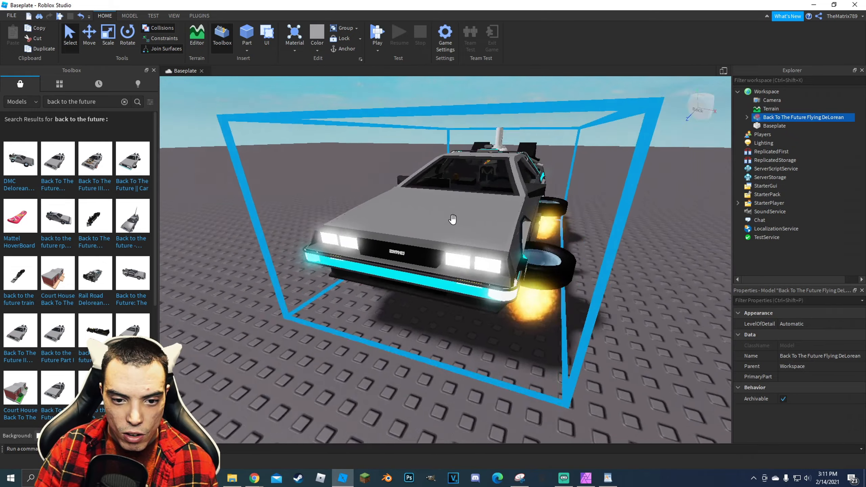
pyautogui.scroll(2, 452, 219)
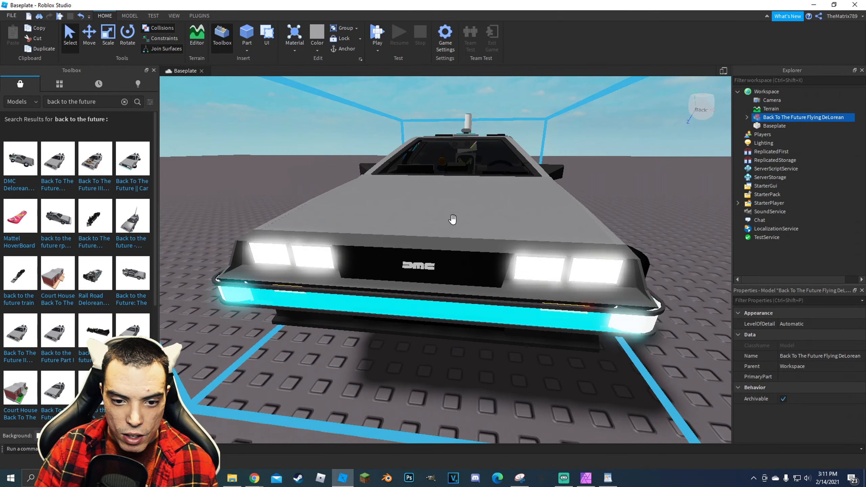
pyautogui.scroll(-5, 452, 219)
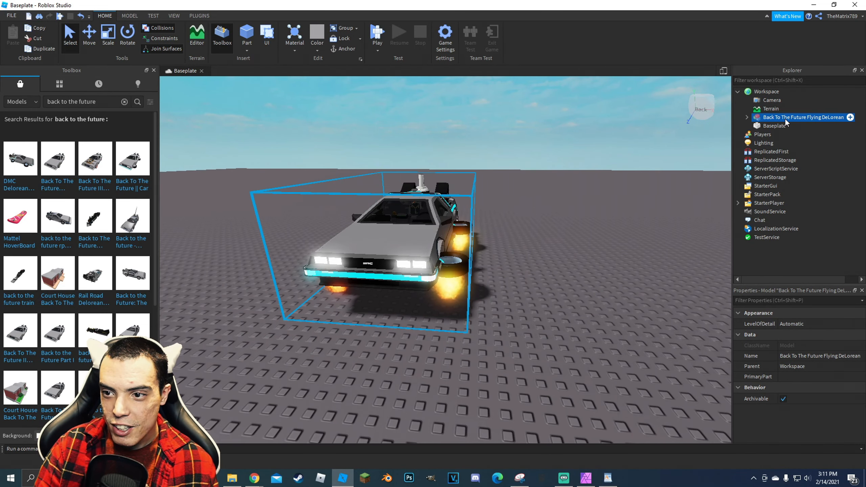
pyautogui.rightClick(783, 118)
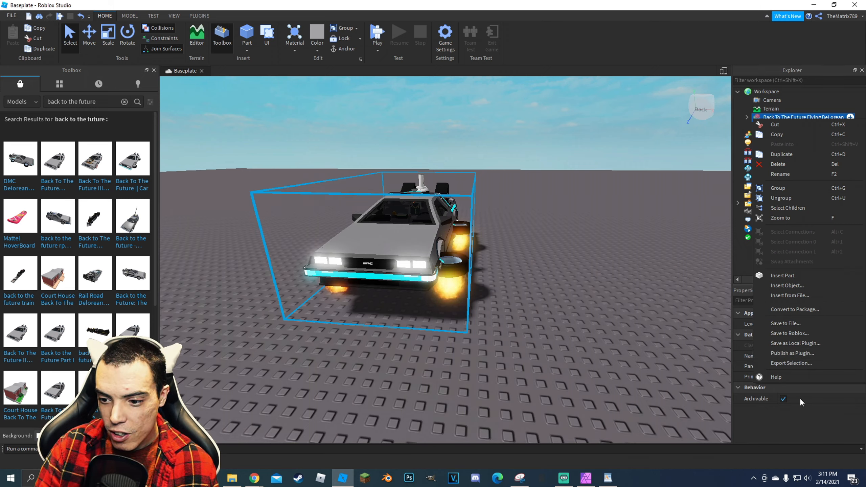
pyautogui.click(792, 359)
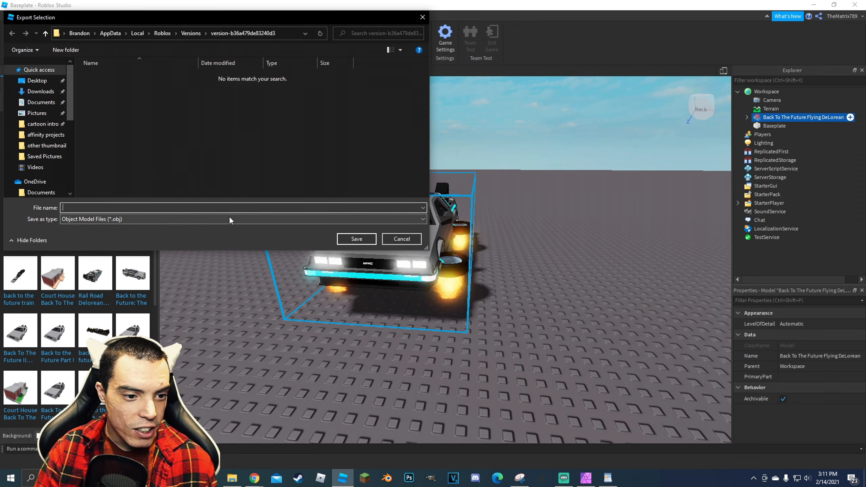
pyautogui.write('back to ')
pyautogui.write('futire')
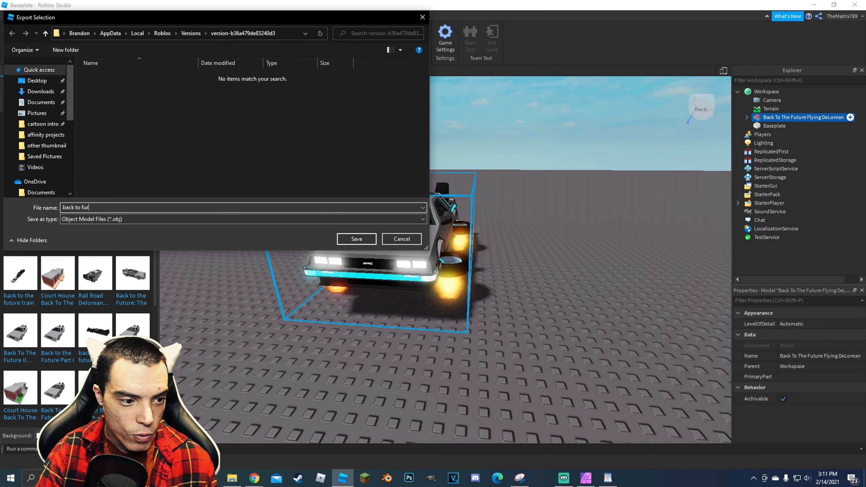
pyautogui.press('BackSpace')
pyautogui.press('BackSpace')
pyautogui.press('BackSpace')
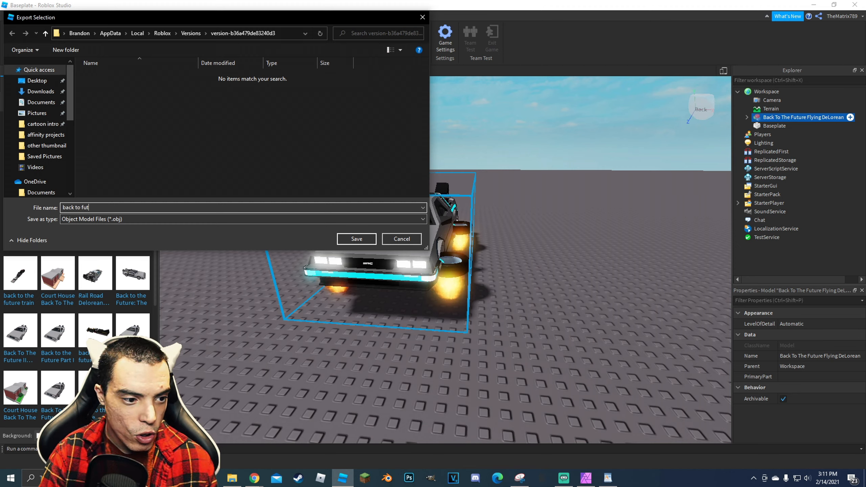
pyautogui.write('ure car')
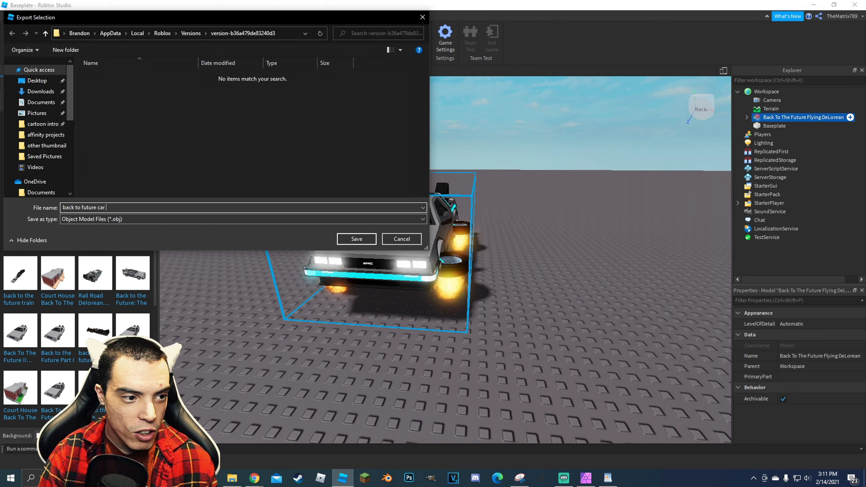
pyautogui.click(30, 114)
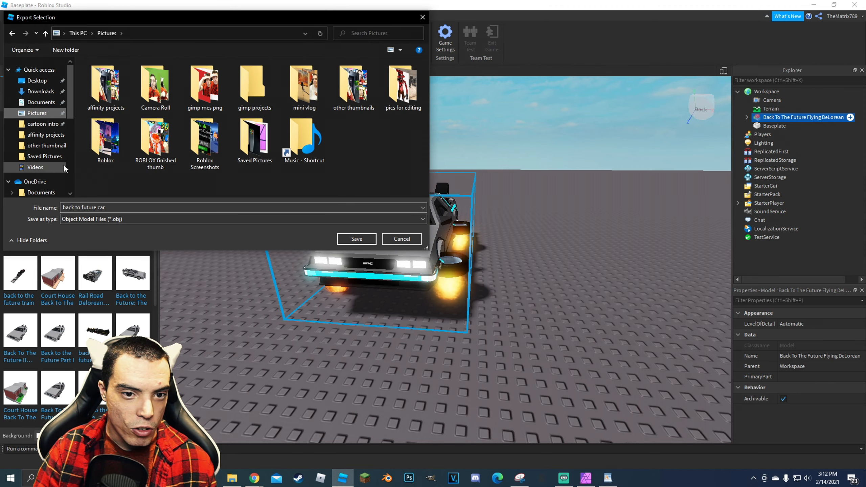
pyautogui.scroll(-2, 51, 154)
pyautogui.scroll(-3, 46, 166)
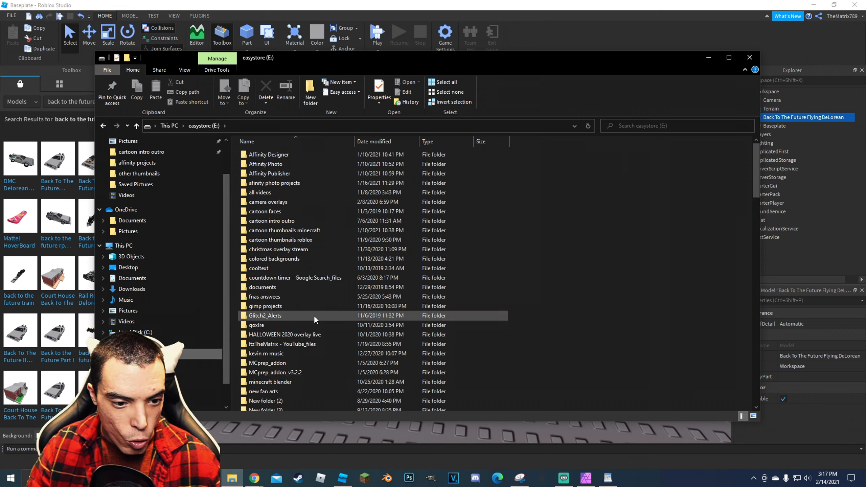
# - Look through the existing model files in the roblox objs folder on easystore (E:), and move the file window aside
pyautogui.scroll(-3, 306, 298)
pyautogui.scroll(-5, 308, 300)
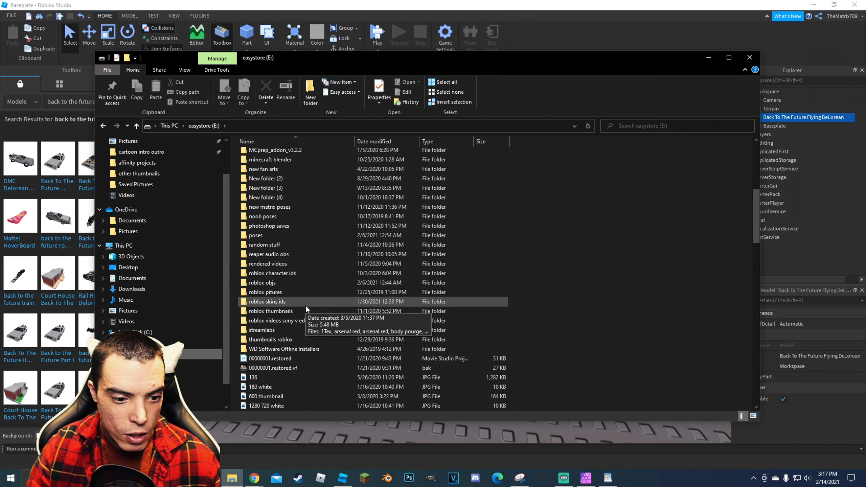
pyautogui.click(296, 282)
pyautogui.doubleClick(297, 283)
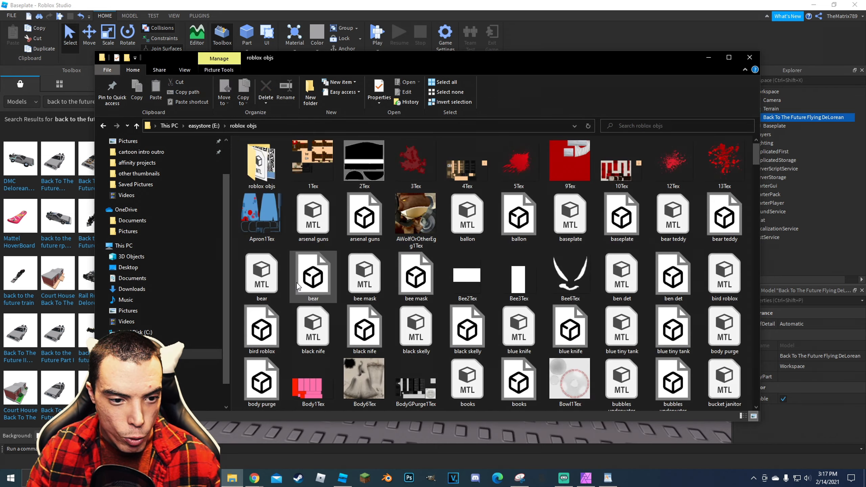
pyautogui.scroll(-6, 478, 287)
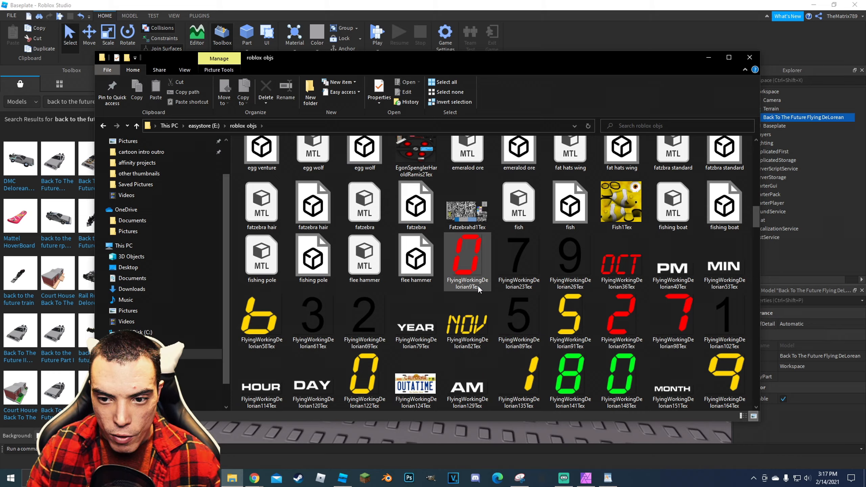
pyautogui.scroll(-10, 477, 287)
pyautogui.scroll(16, 478, 289)
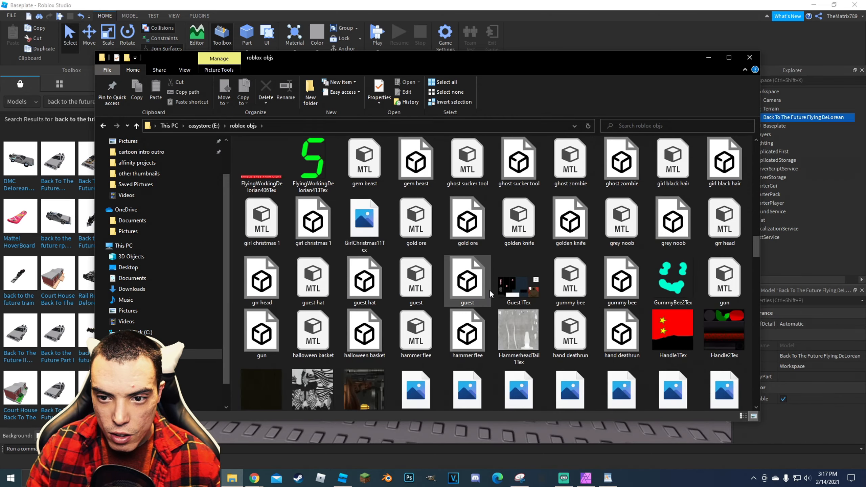
pyautogui.moveTo(553, 58); pyautogui.dragTo(865, 102)
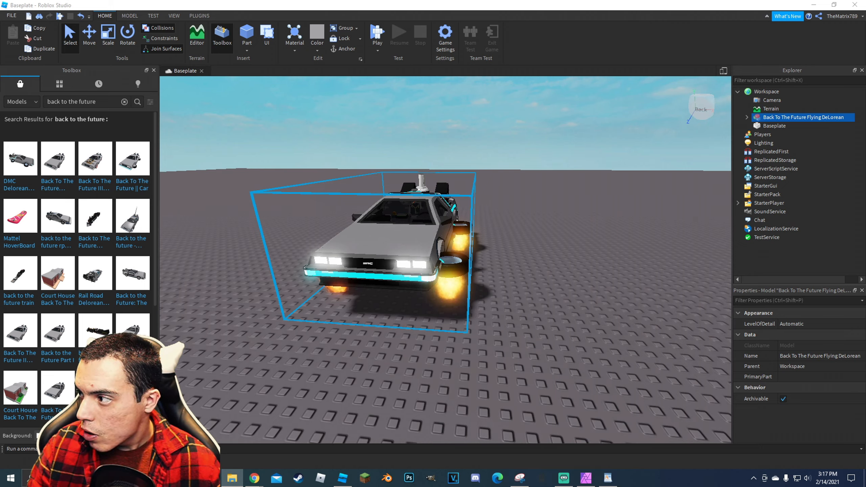
# - Export the flying DeLorean as an OBJ file named "back to the future car" into the roblox objs folder on easystore (E:)
pyautogui.rightClick(792, 117)
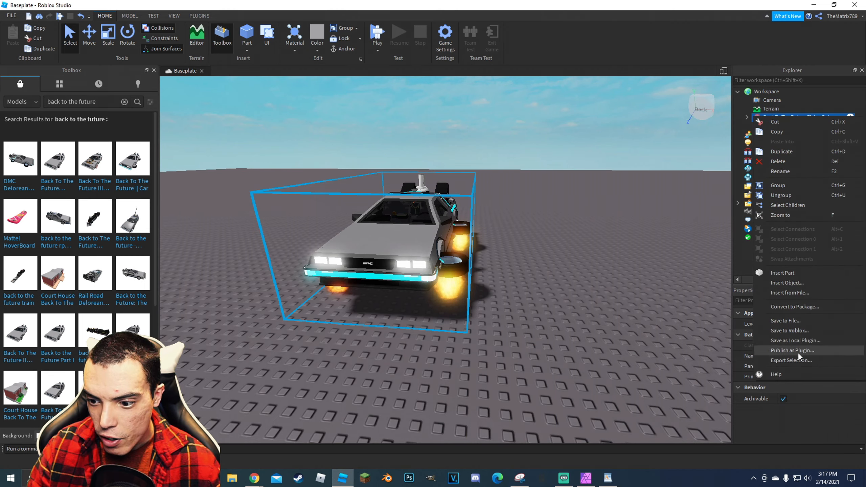
pyautogui.click(794, 357)
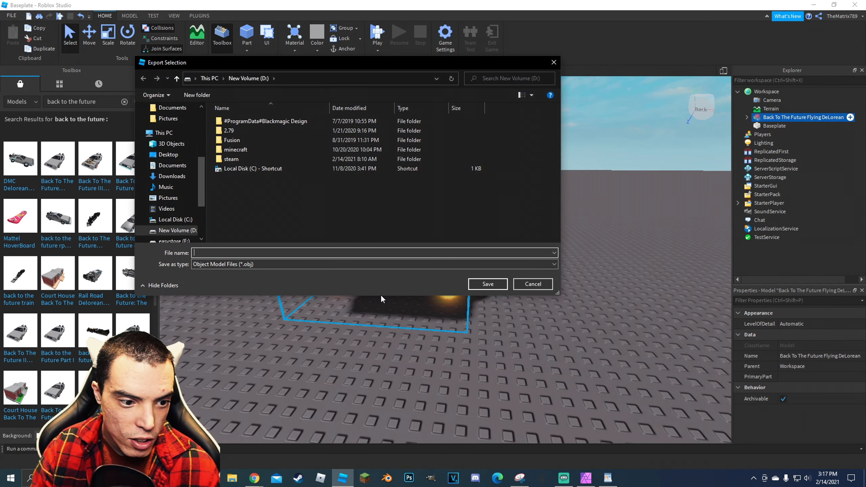
pyautogui.write('back to the future car')
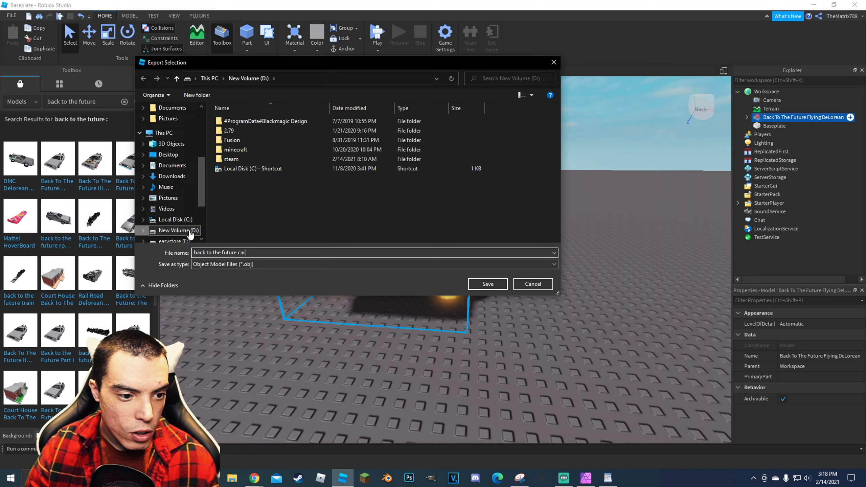
pyautogui.click(179, 240)
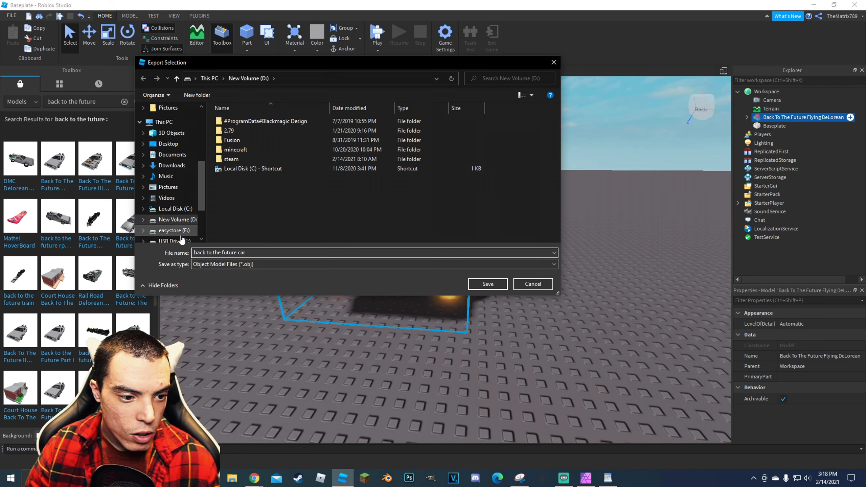
pyautogui.scroll(-6, 243, 191)
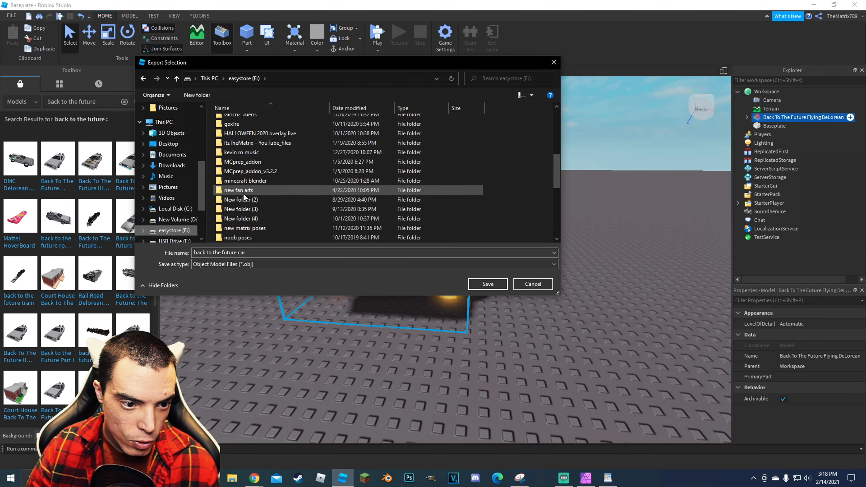
pyautogui.scroll(-2, 241, 204)
pyautogui.click(254, 191)
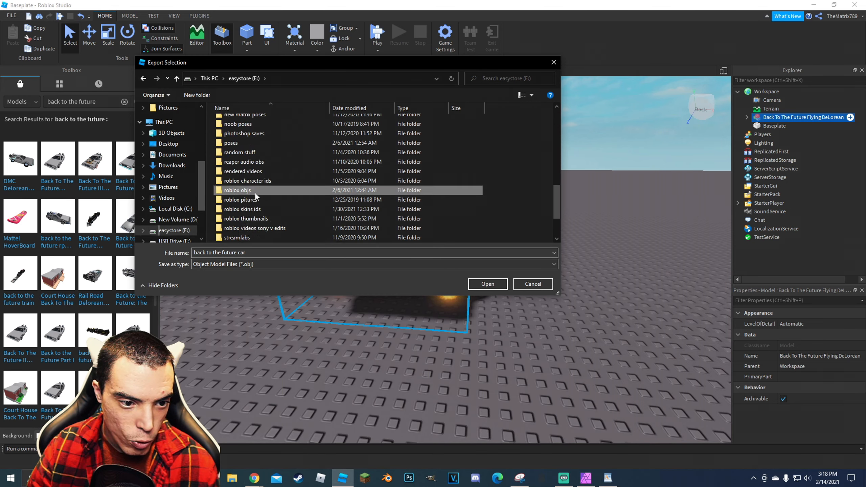
pyautogui.click(482, 283)
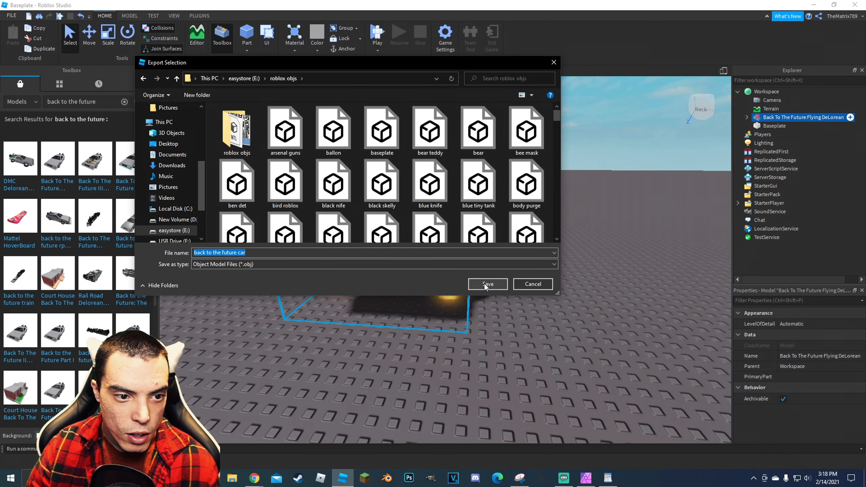
pyautogui.click(486, 285)
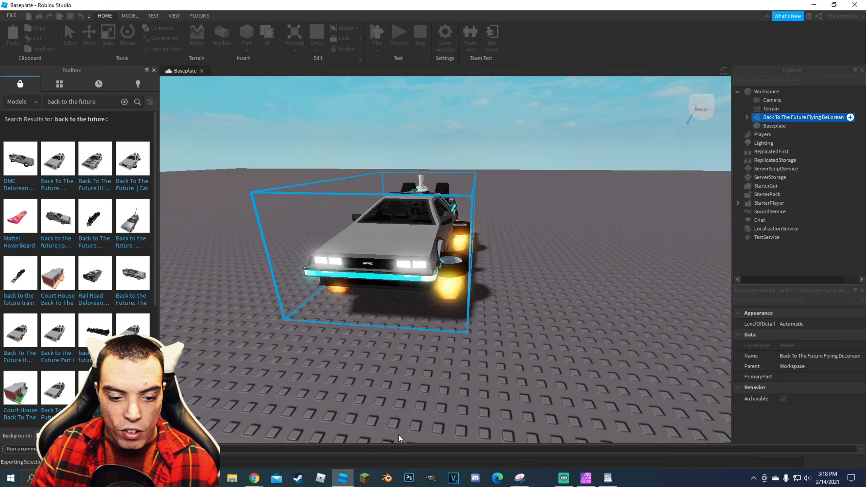
# - Switch to Blender and open the recent file matrix red and white faceless.blend
pyautogui.click(393, 484)
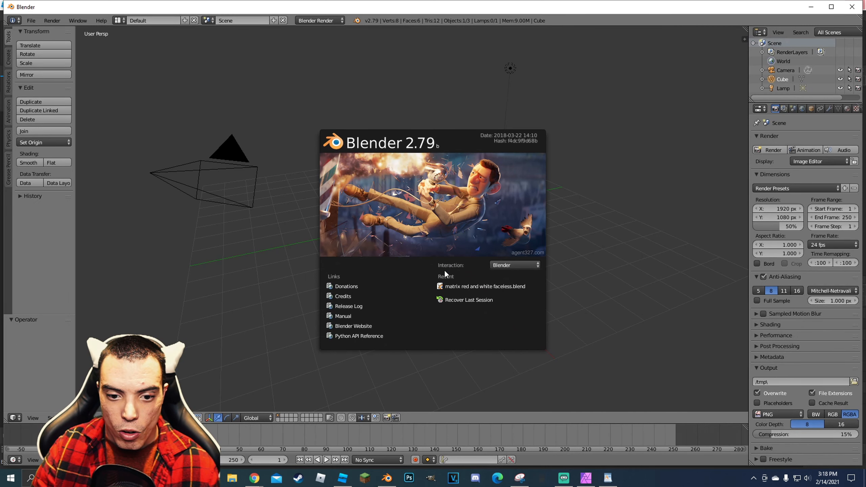
pyautogui.click(483, 284)
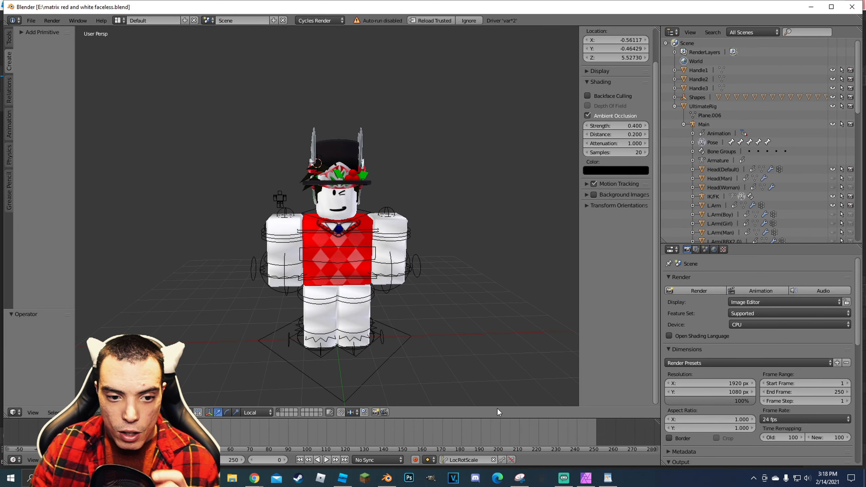
# - Fly the view around the Roblox character rig to examine it close up and from farther back
pyautogui.hotkey('shift', 'f')
pyautogui.press('s')
pyautogui.press('w')
pyautogui.press('s')
pyautogui.click(327, 216)
pyautogui.rightClick(389, 244)
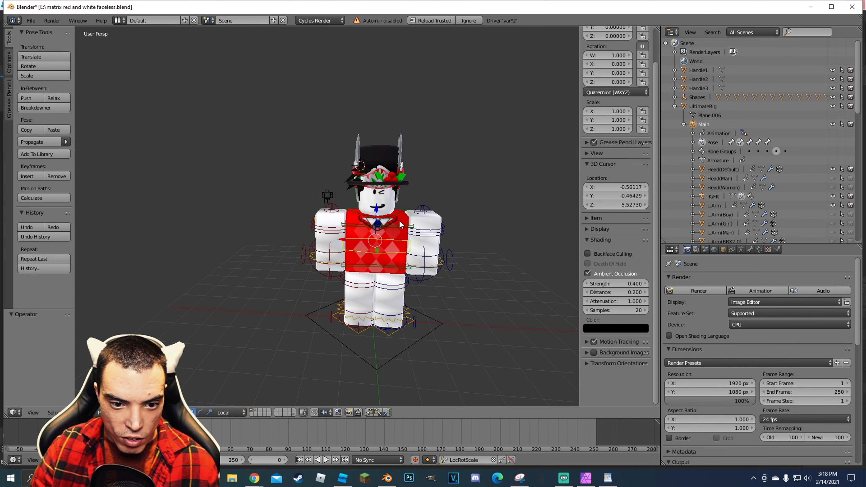
pyautogui.hotkey('shift', 'f')
pyautogui.press('w')
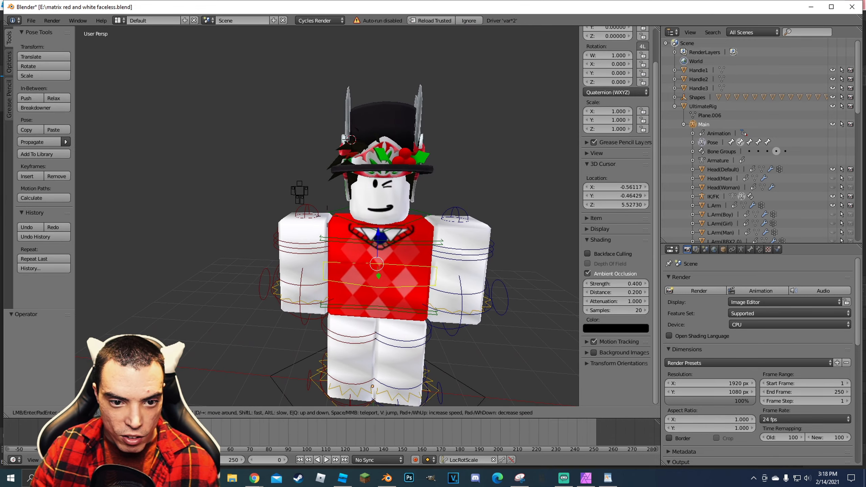
pyautogui.press('s')
pyautogui.click(328, 216)
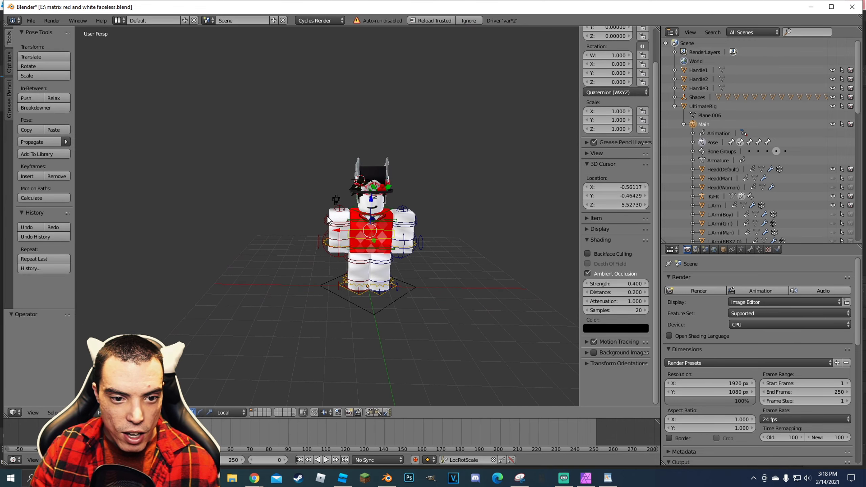
# - Import the Wavefront OBJ file back to the future car.obj from the roblox objs folder on easystore (E:)
pyautogui.click(29, 23)
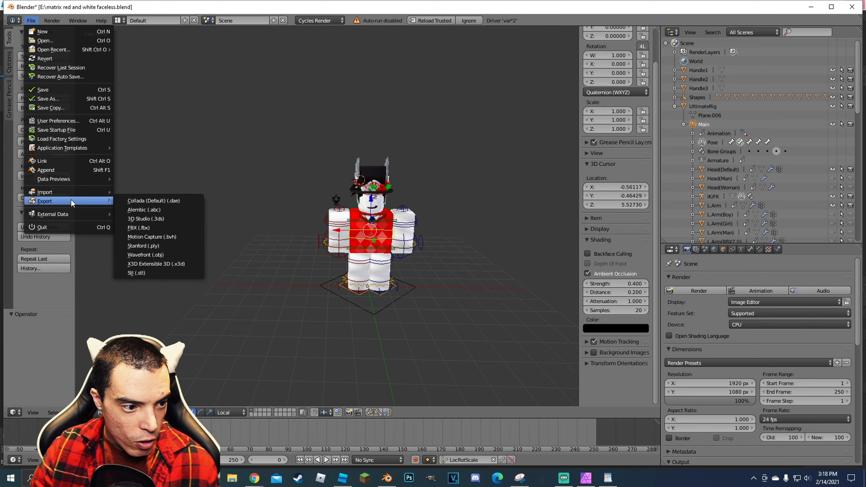
pyautogui.moveTo(80, 192)
pyautogui.click(134, 243)
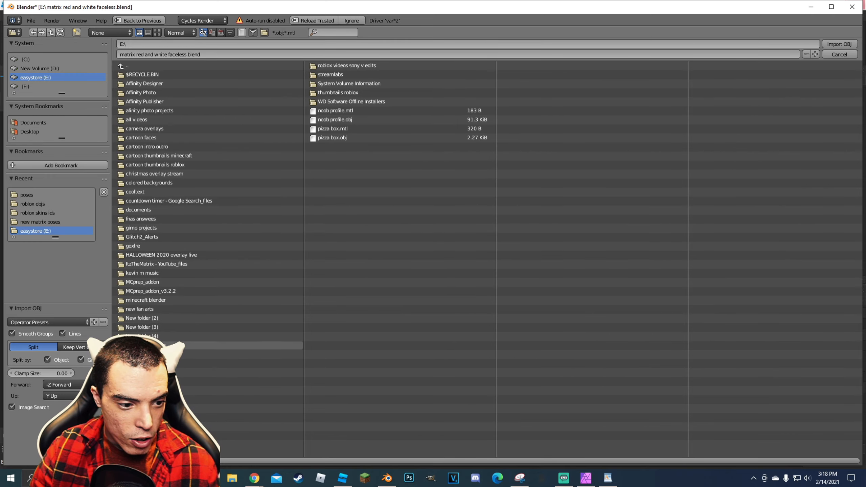
pyautogui.click(153, 417)
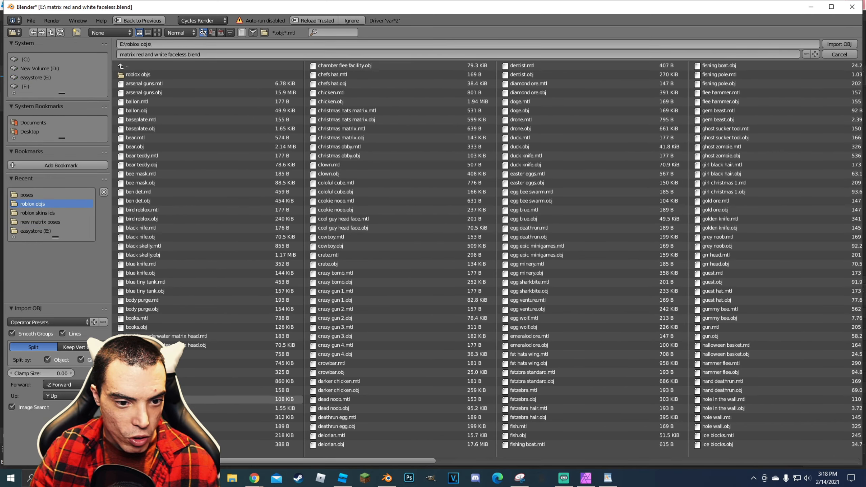
pyautogui.scroll(-5, 375, 315)
pyautogui.scroll(2, 361, 321)
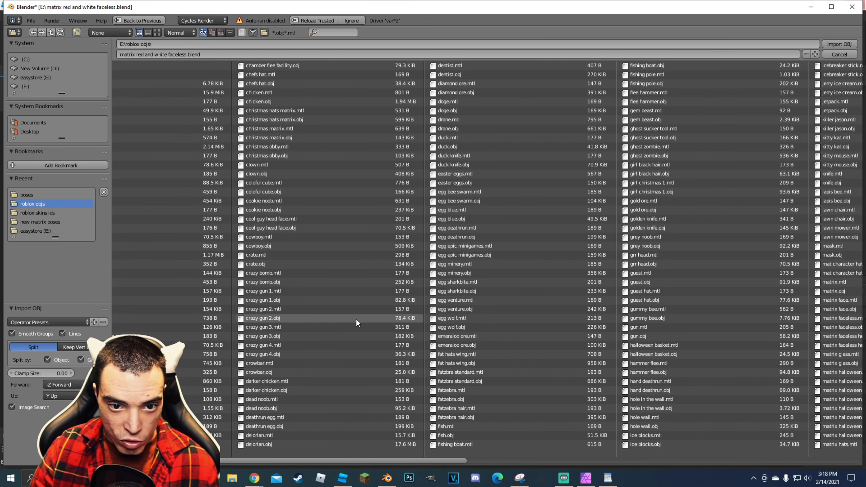
pyautogui.scroll(3, 353, 317)
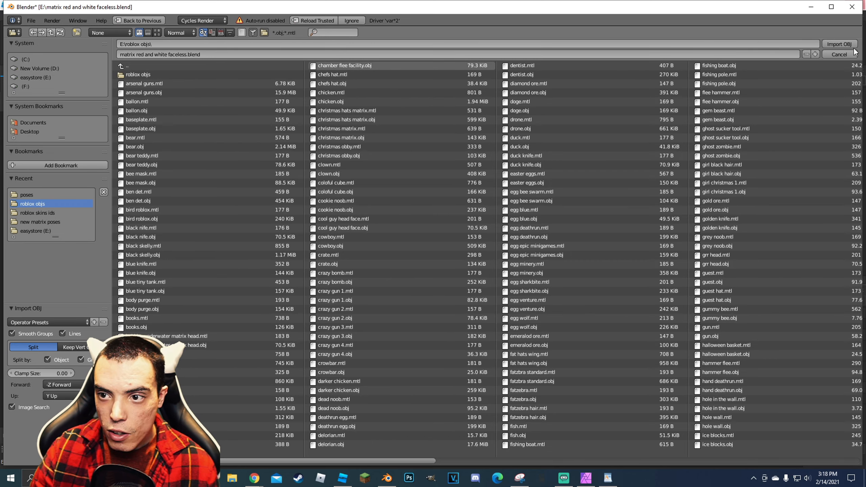
pyautogui.click(129, 73)
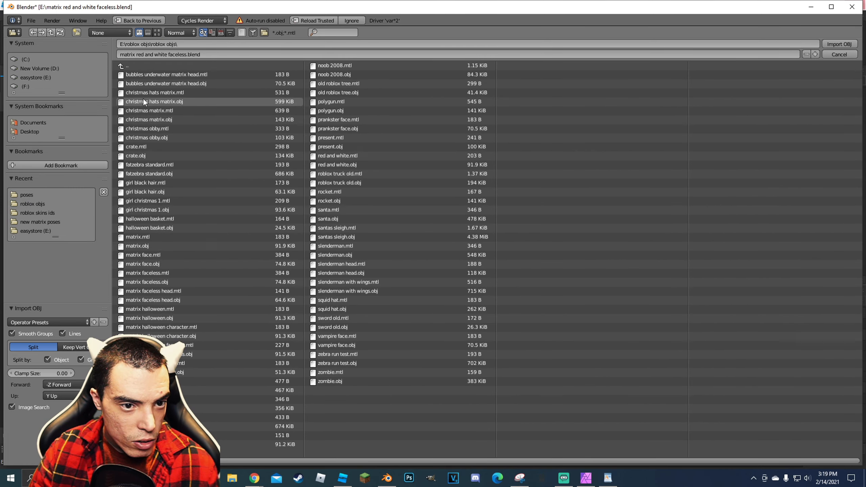
pyautogui.click(150, 65)
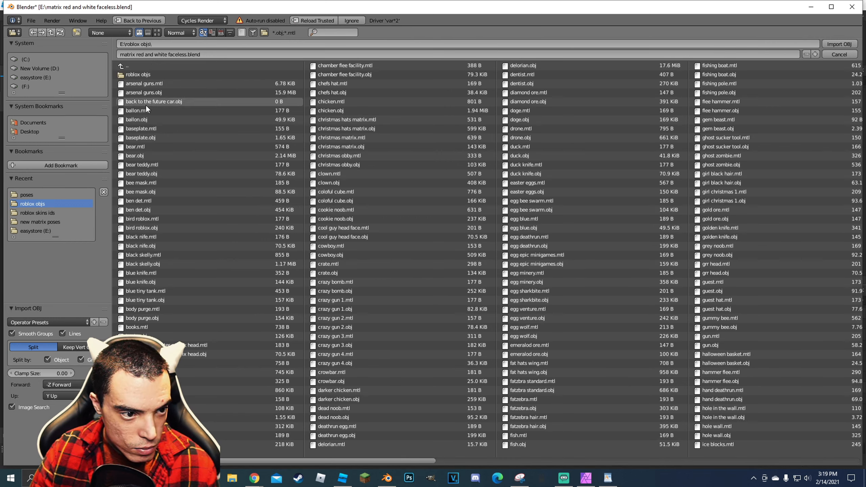
pyautogui.click(147, 101)
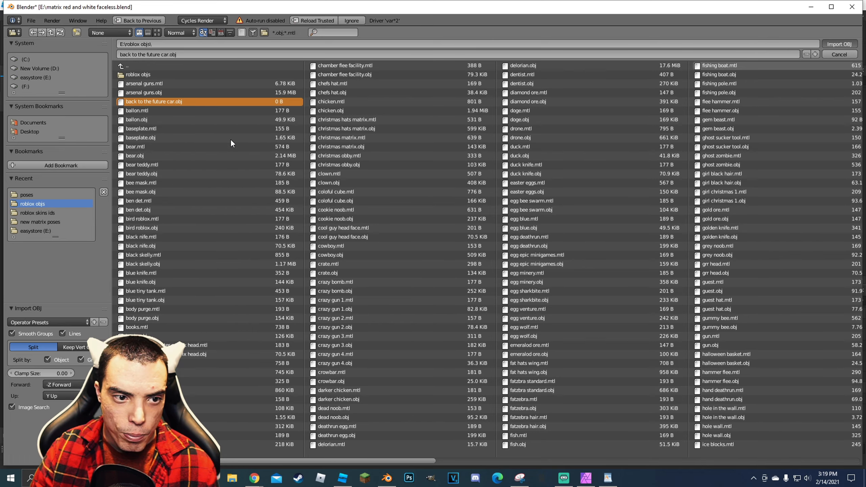
pyautogui.click(832, 43)
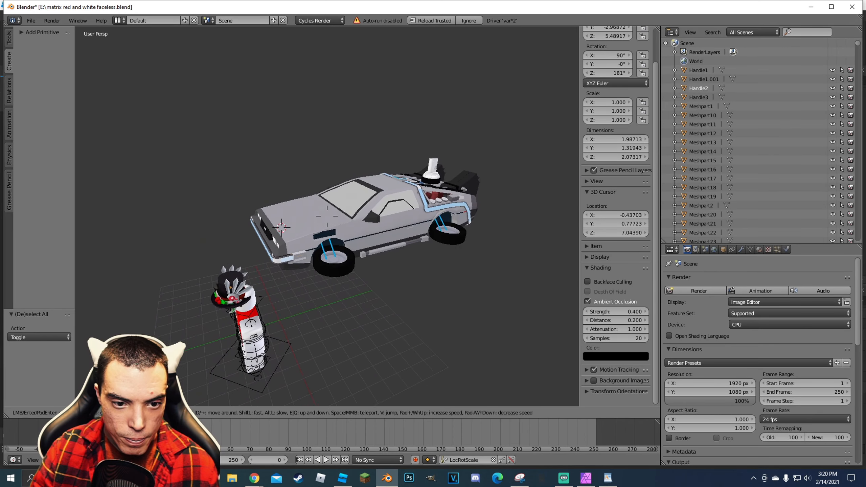
# - Box-select every part of the imported DeLorean and set the parts' origins to their geometry
pyautogui.click(324, 217)
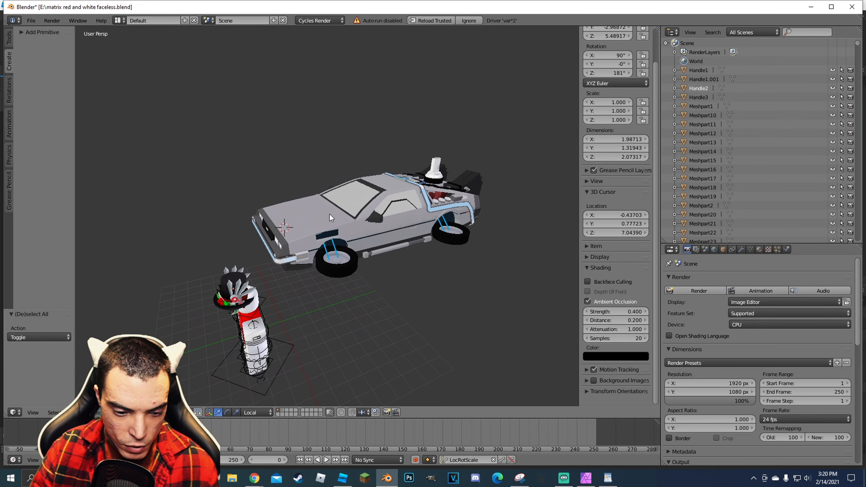
pyautogui.press('b')
pyautogui.moveTo(253, 145); pyautogui.dragTo(493, 278)
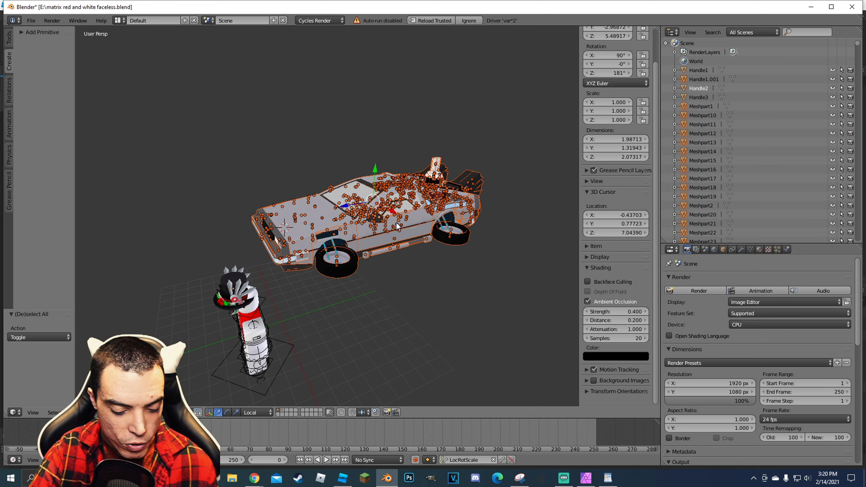
pyautogui.hotkey('shift', 'ctrl', 'alt', 'c')
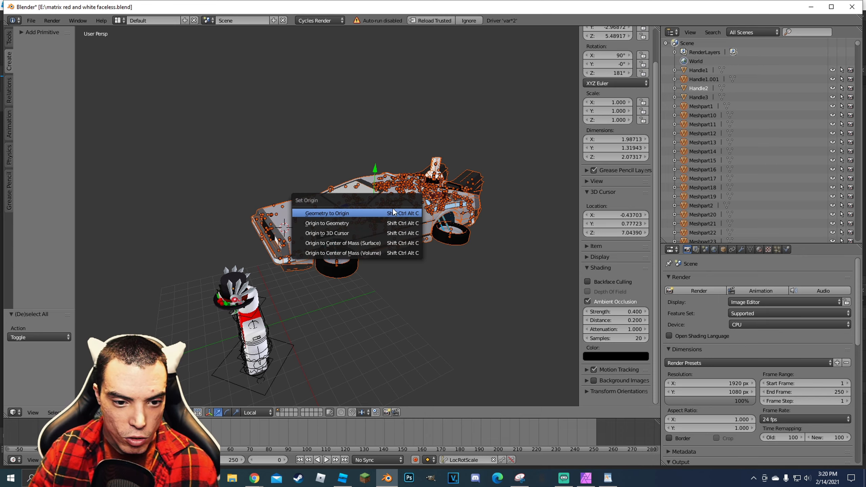
pyautogui.click(354, 222)
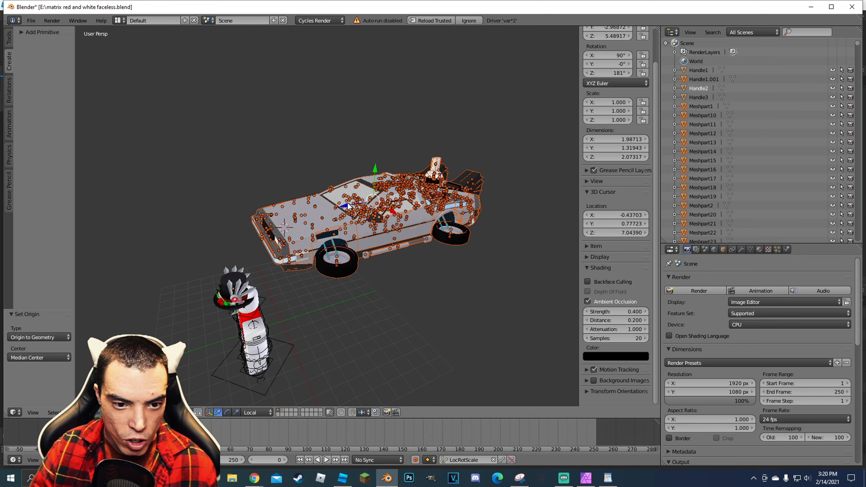
# - Move the whole car about 2.83 units along its local Z axis and shift it along the X axis
pyautogui.press('g')
pyautogui.press('z')
pyautogui.press('z')
pyautogui.click(325, 214)
pyautogui.hotkey('shift', 'f')
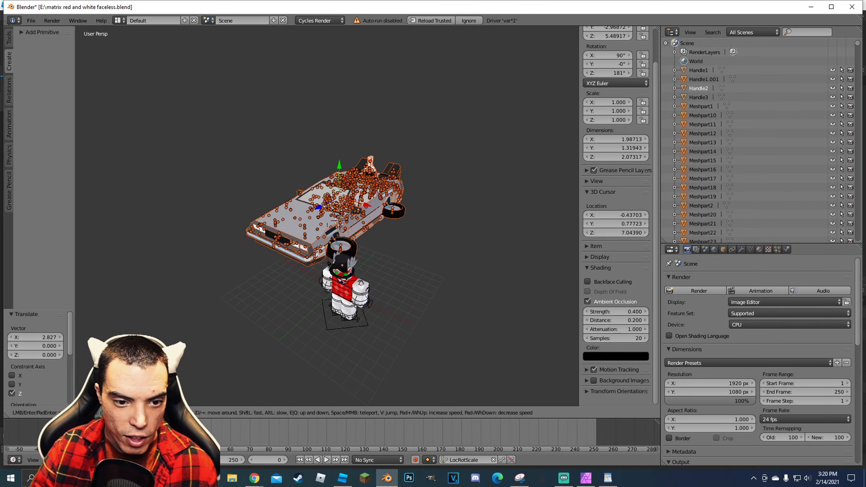
pyautogui.press('w')
pyautogui.click(327, 216)
pyautogui.press('g')
pyautogui.press('x')
pyautogui.click(393, 193)
# - Undo the latest selection changes back to the point where all car parts are selected
pyautogui.press('a')
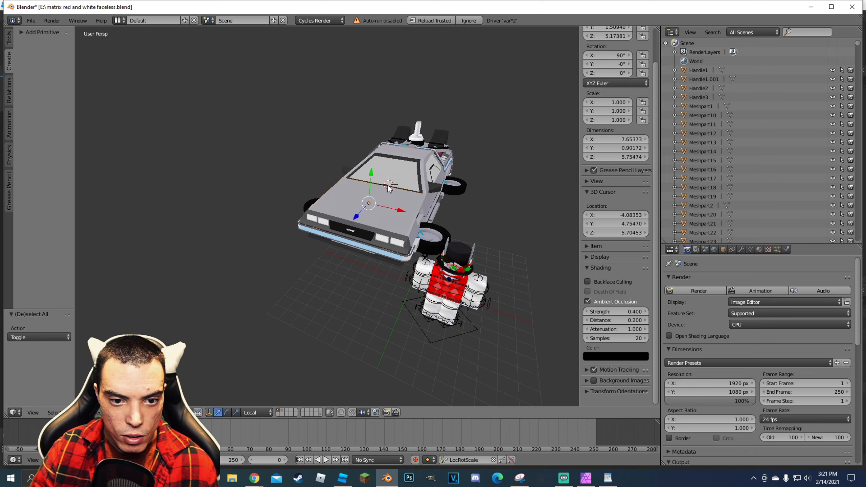
pyautogui.moveTo(336, 111); pyautogui.dragTo(422, 246)
pyautogui.hotkey('ctrl', 'z')
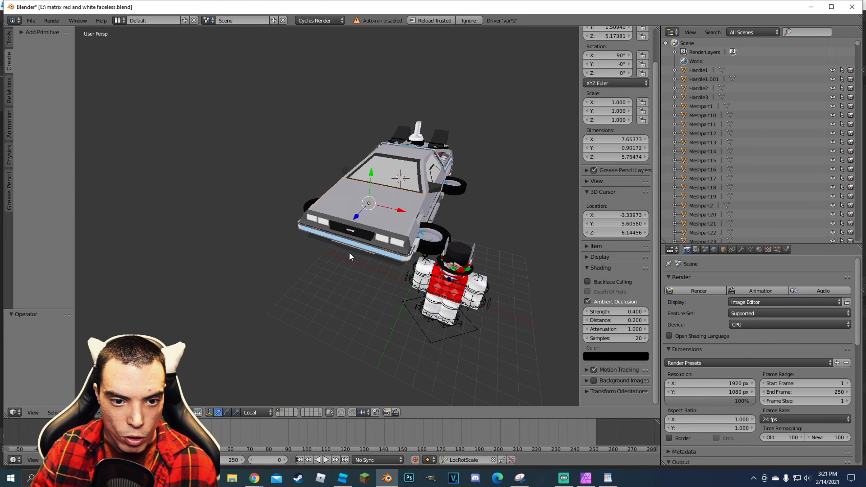
pyautogui.hotkey('ctrl', 'z')
pyautogui.hotkey('ctrl', 'z')
# - Move the selected car along the Z axis and shift it about -0.97 units along X
pyautogui.press('g')
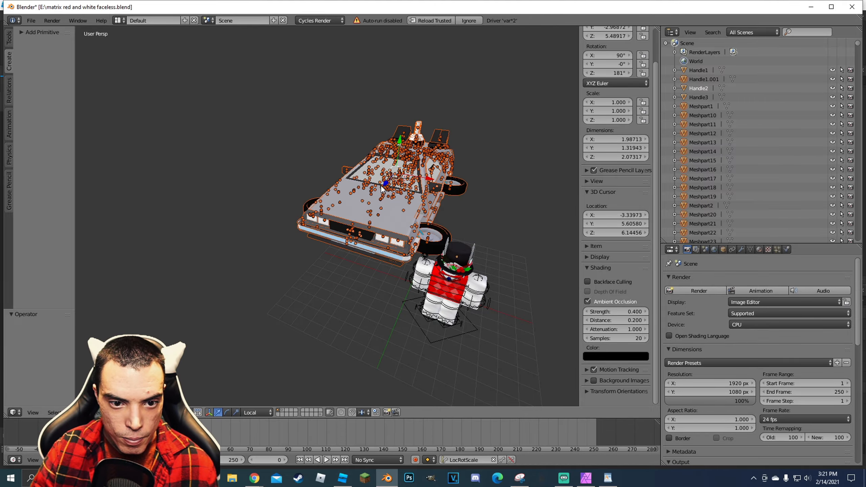
pyautogui.press('z')
pyautogui.click(359, 212)
pyautogui.moveTo(389, 214); pyautogui.dragTo(374, 212)
# - Scale the whole car down to about 0.753 to suit the character's size
pyautogui.hotkey('shift', 'f')
pyautogui.press('w')
pyautogui.press('a')
pyautogui.click(327, 216)
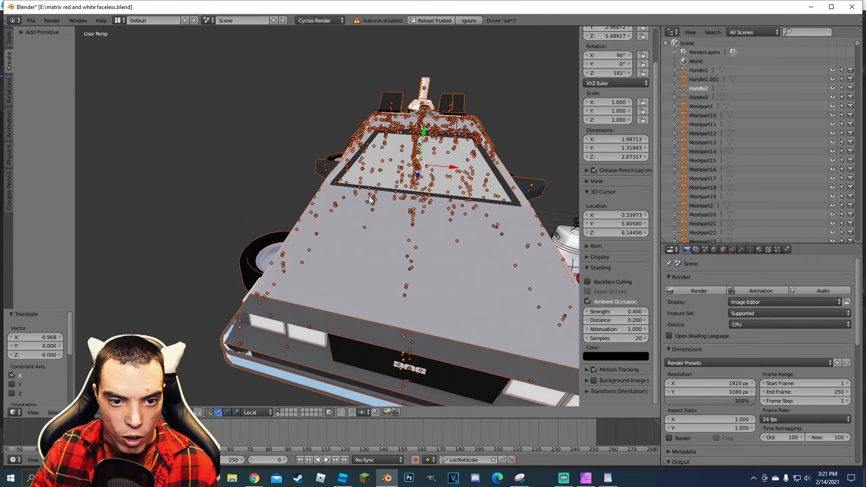
pyautogui.press('s')
pyautogui.click(399, 195)
# - Reposition the scaled car beside the character, including a shift of about 1.92 units along the X axis
pyautogui.hotkey('shift', 'f')
pyautogui.press('w')
pyautogui.press('d')
pyautogui.press('s')
pyautogui.click(327, 216)
pyautogui.moveTo(349, 156); pyautogui.dragTo(350, 201)
pyautogui.moveTo(379, 237); pyautogui.dragTo(406, 248)
# - Delete the opaque windshield part from the front of the car
pyautogui.hotkey('shift', 'f')
pyautogui.press('w')
pyautogui.press('a')
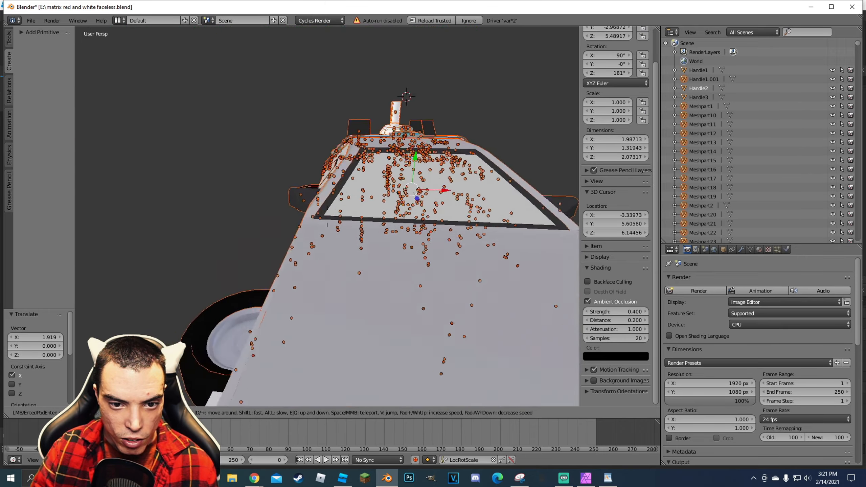
pyautogui.press('s')
pyautogui.press('d')
pyautogui.click(327, 216)
pyautogui.rightClick(280, 198)
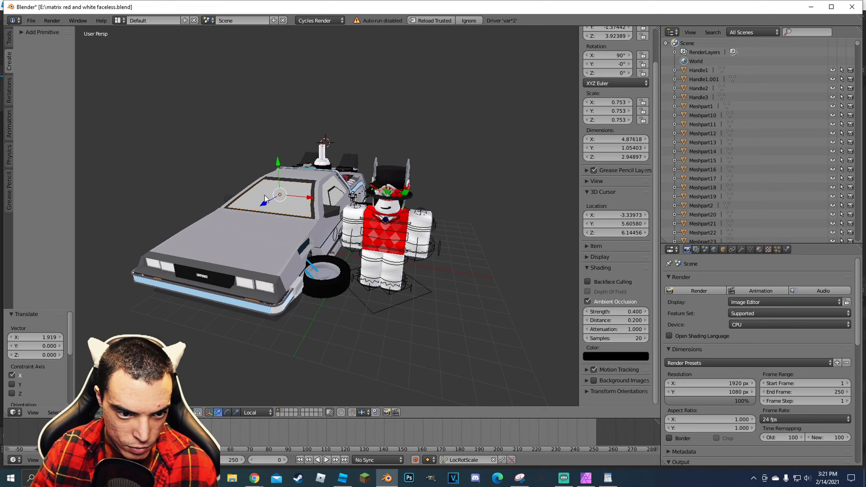
pyautogui.press('x')
pyautogui.click(288, 201)
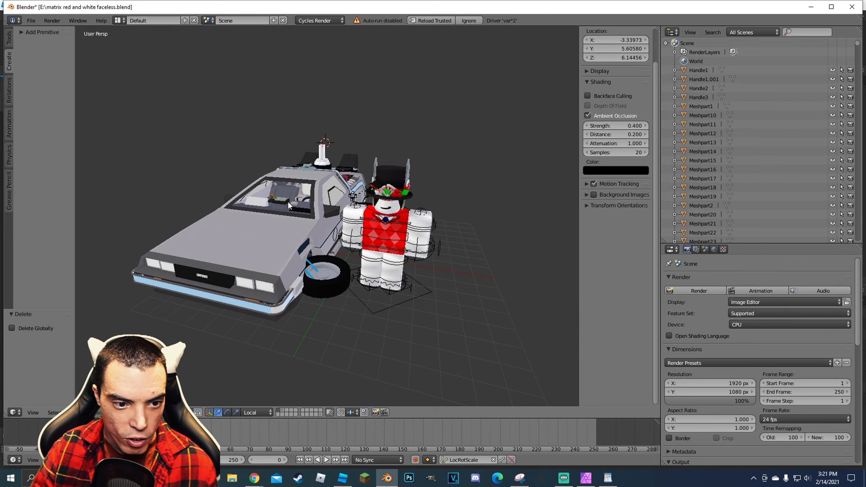
# - Move the whole character rig into the car's cabin, ending with a shift of about -1.17 units along X
pyautogui.hotkey('shift', 'f')
pyautogui.press('w')
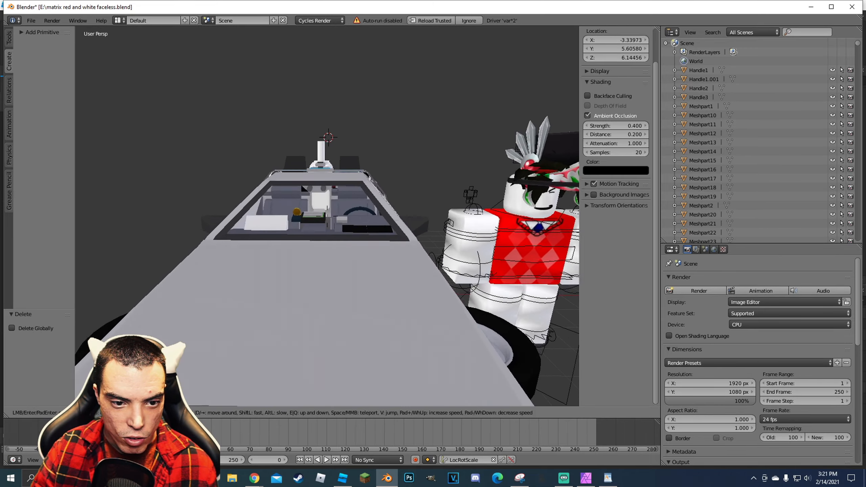
pyautogui.click(407, 283)
pyautogui.hotkey('shift', 'f')
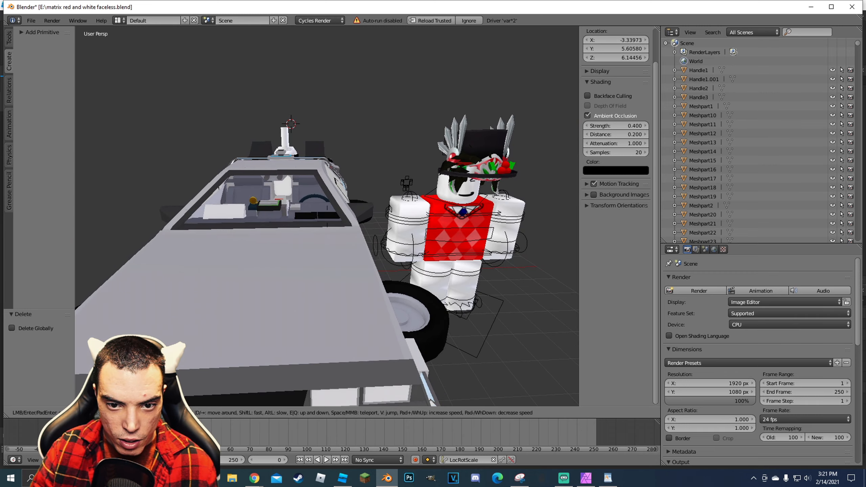
pyautogui.press('d')
pyautogui.click(360, 262)
pyautogui.rightClick(360, 261)
pyautogui.press('g')
pyautogui.press('x')
pyautogui.click(358, 260)
pyautogui.moveTo(357, 258); pyautogui.dragTo(237, 223)
pyautogui.moveTo(283, 203); pyautogui.dragTo(266, 212)
# - Lower the character rig inside the cabin and scale it by about 0.93
pyautogui.hotkey('shift', 'f')
pyautogui.press('w')
pyautogui.press('a')
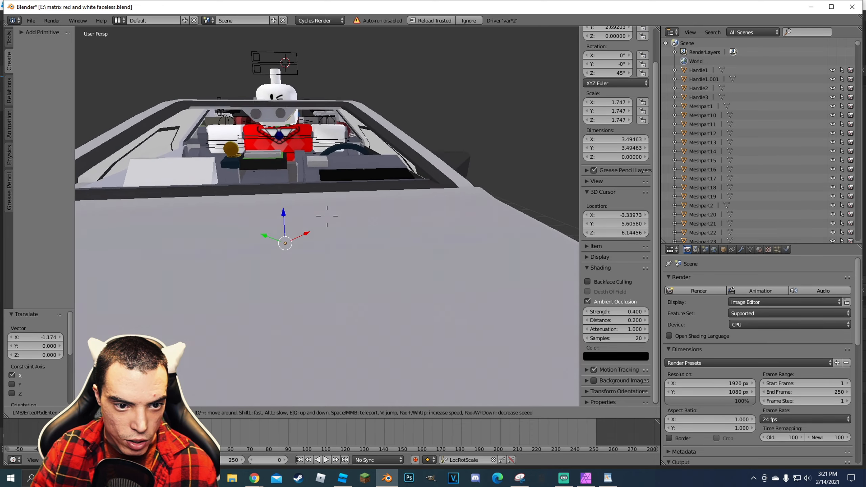
pyautogui.click(327, 217)
pyautogui.press('g')
pyautogui.press('z')
pyautogui.click(290, 244)
pyautogui.press('s')
pyautogui.click(310, 182)
# - Adjust the character rig's height and shift it about 0.67 units along X into the seat behind the steering wheel
pyautogui.press('g')
pyautogui.press('z')
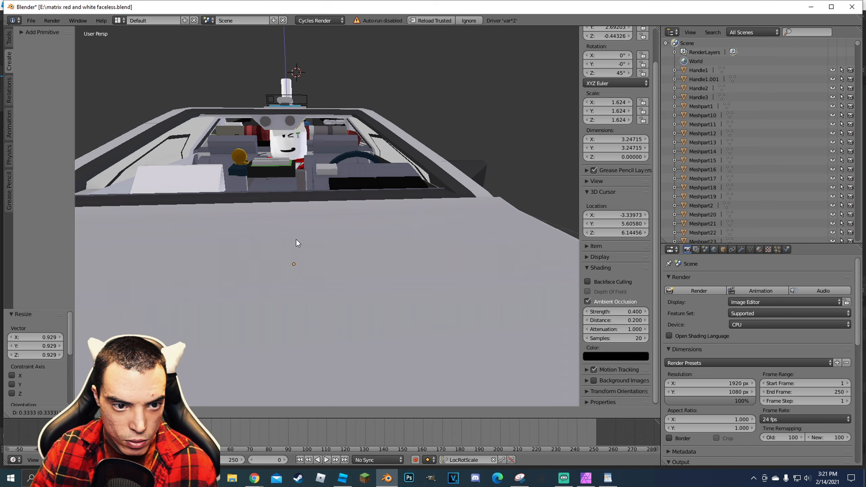
pyautogui.click(296, 240)
pyautogui.moveTo(276, 253); pyautogui.dragTo(348, 258)
# - Rotate the character's arm nearest the car's centre console so it is raised beside the head
pyautogui.hotkey('shift', 'f')
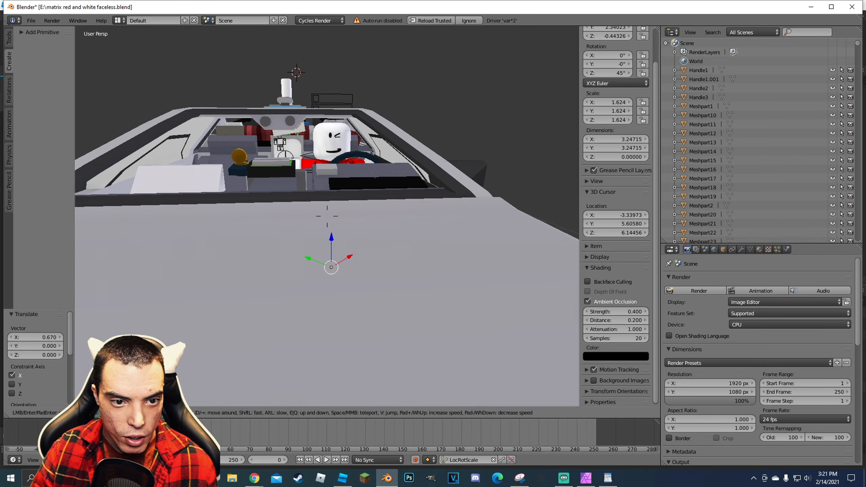
pyautogui.press('w')
pyautogui.press('s')
pyautogui.click(327, 216)
pyautogui.rightClick(262, 163)
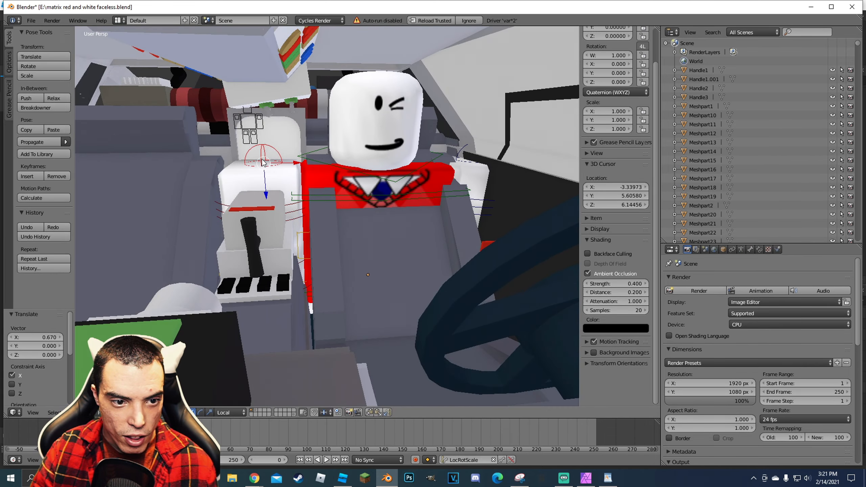
pyautogui.click(307, 217)
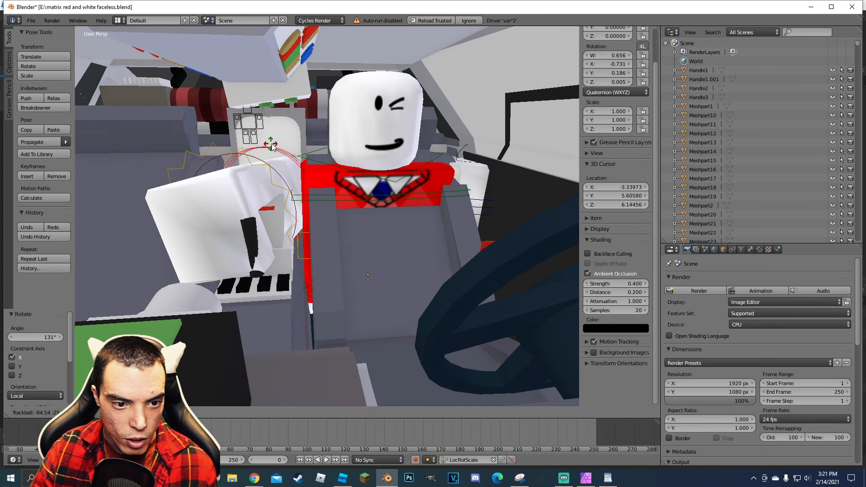
pyautogui.click(310, 124)
# - Rotate the character's arm on the door side upward about its X axis, and clear the selection
pyautogui.hotkey('shift', 'f')
pyautogui.press('s')
pyautogui.press('w')
pyautogui.click(336, 213)
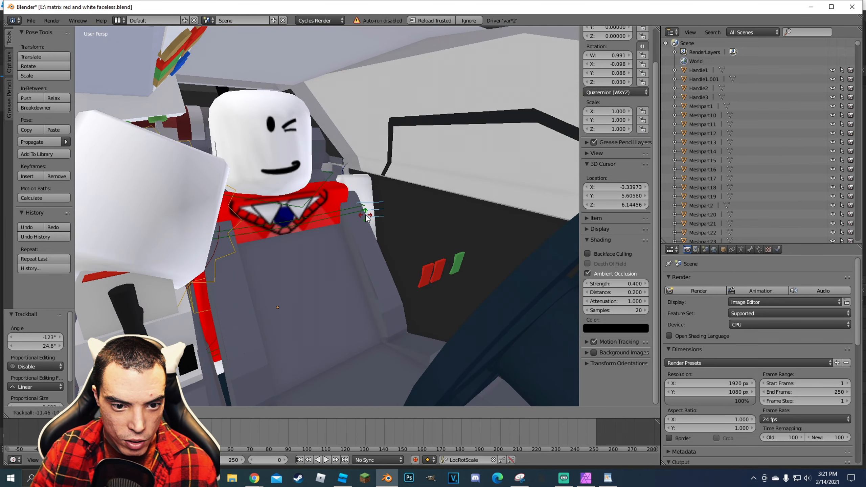
pyautogui.press('x')
pyautogui.click(346, 167)
pyautogui.press('a')
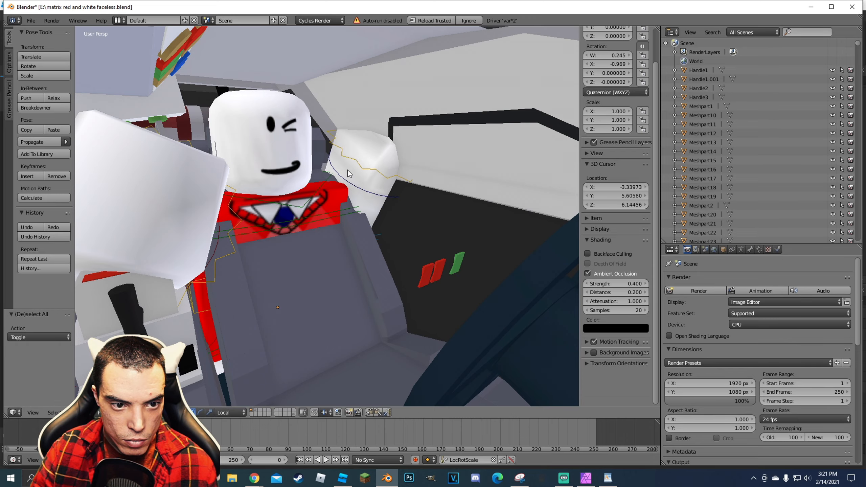
# - Rotate the character's head about its local Y axis, and clear the selection
pyautogui.hotkey('shift', 'f')
pyautogui.press('s')
pyautogui.press('w')
pyautogui.click(309, 206)
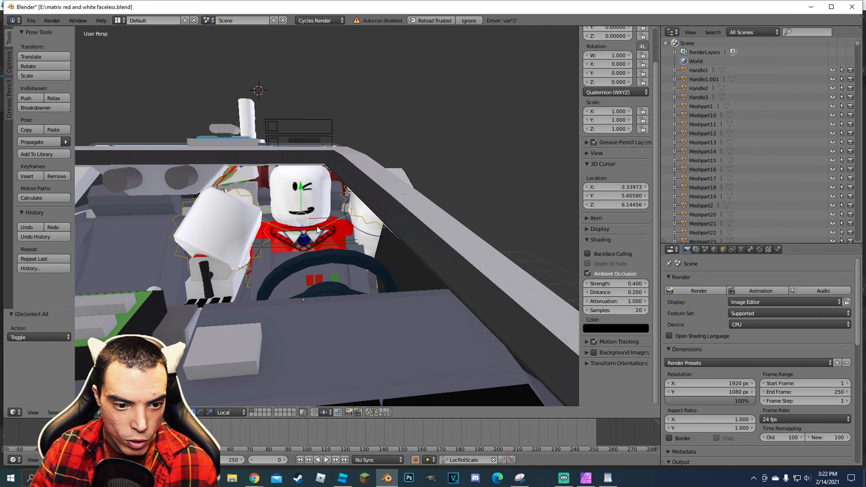
pyautogui.press('r')
pyautogui.press('z')
pyautogui.press('z')
pyautogui.press('y')
pyautogui.press('y')
pyautogui.click(255, 156)
pyautogui.press('a')
# - Select the floating hat pieces and move them about 5.96 units along the X axis
pyautogui.hotkey('shift', 'f')
pyautogui.press('s')
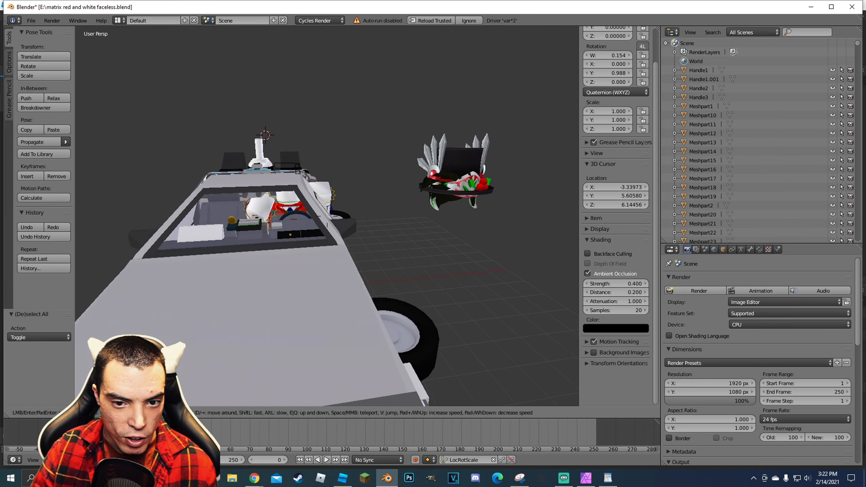
pyautogui.click(327, 216)
pyautogui.rightClick(471, 170)
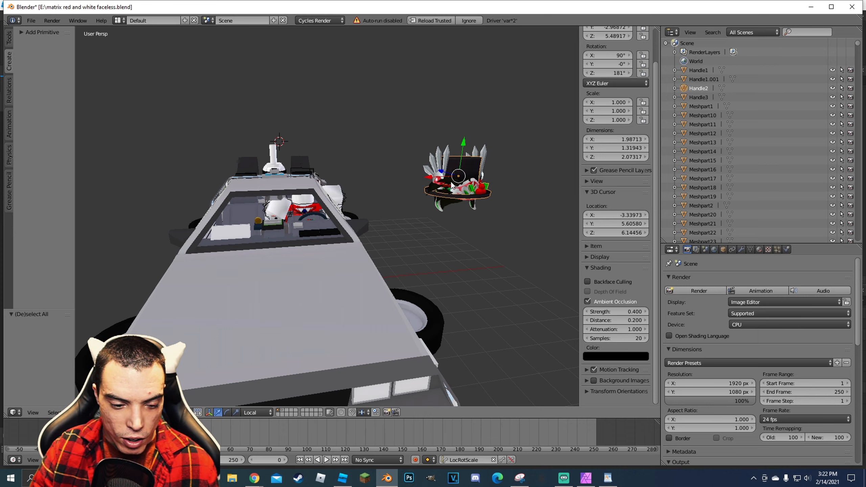
pyautogui.press('g')
pyautogui.press('x')
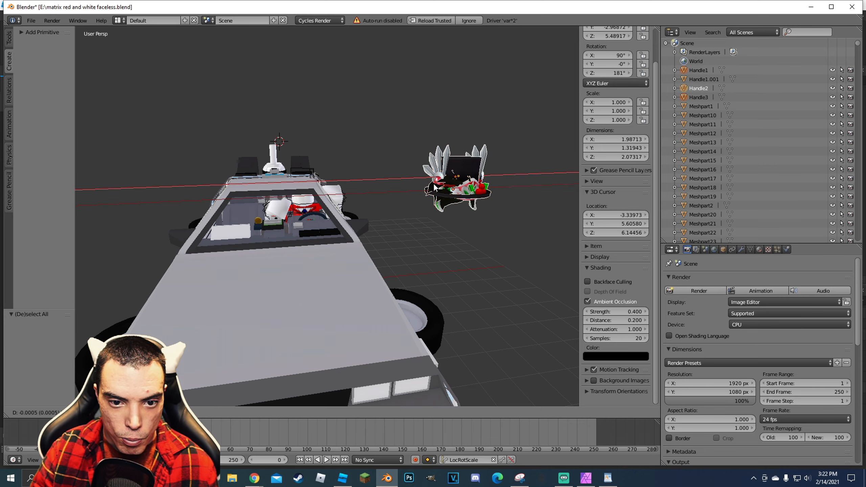
pyautogui.click(466, 187)
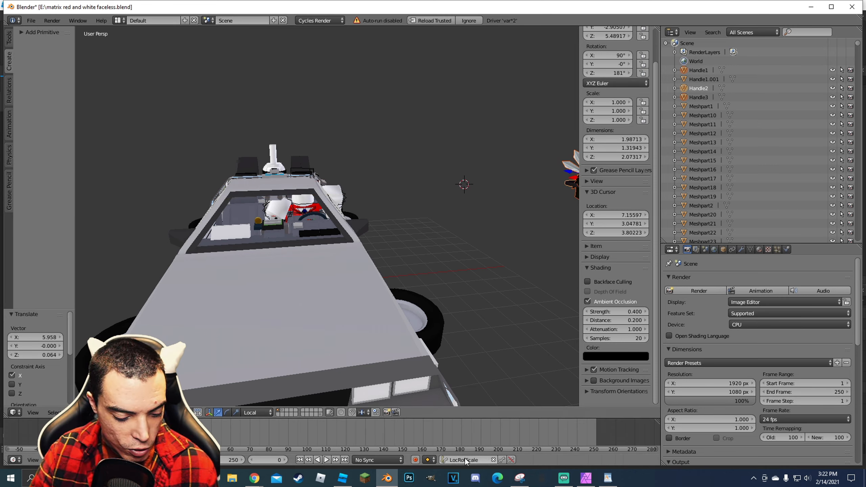
# - Place the 3D cursor beside the car's hood and add a camera there
pyautogui.click(390, 311)
pyautogui.hotkey('shift', 'a')
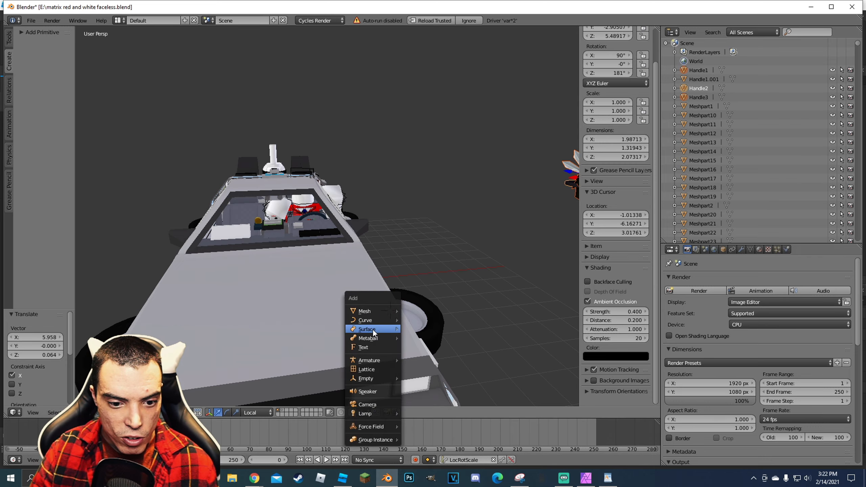
pyautogui.click(363, 403)
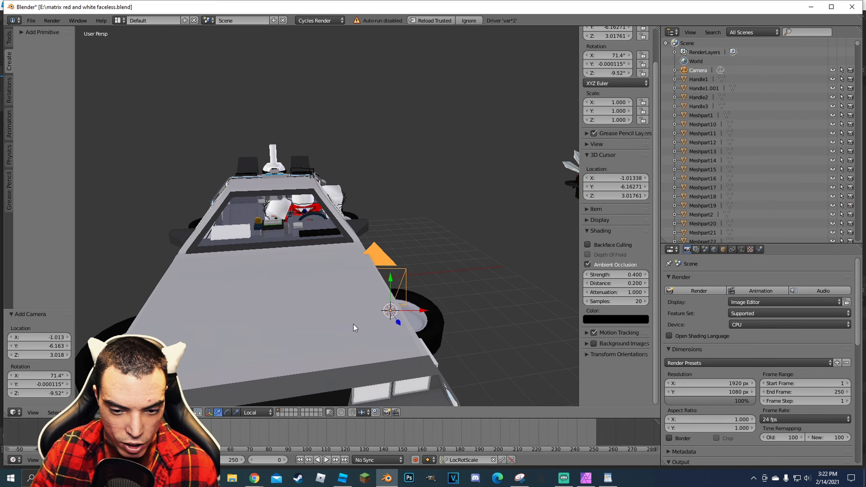
# - Look through the new camera and fly it back until the whole front of the DeLorean is framed slightly from one side
pyautogui.press('KP_0')
pyautogui.hotkey('shift', 'f')
pyautogui.press('s')
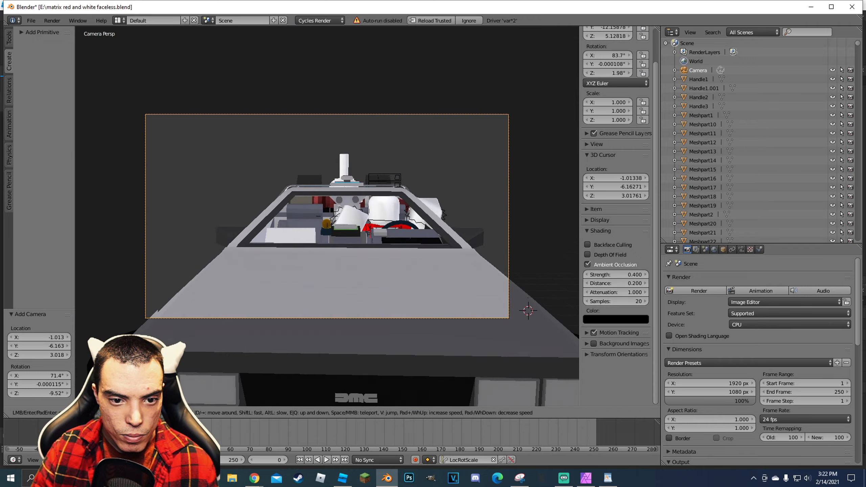
pyautogui.press('w')
pyautogui.press('s')
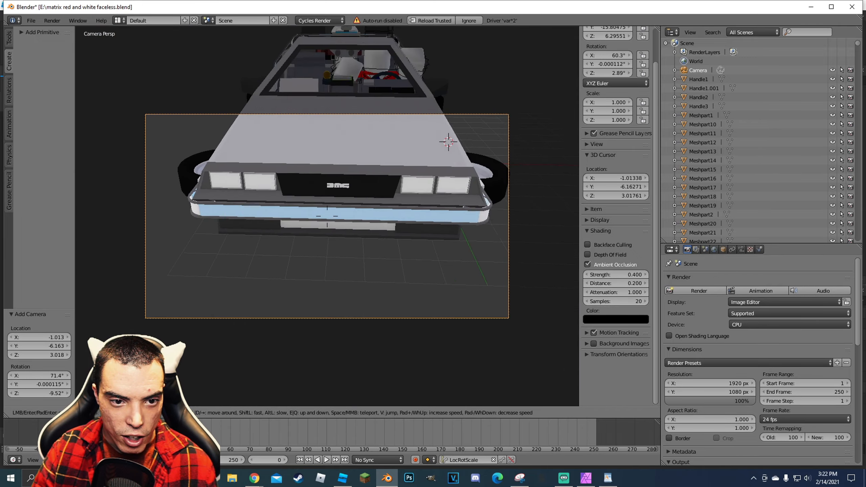
pyautogui.press('w')
pyautogui.press('s')
pyautogui.press('w')
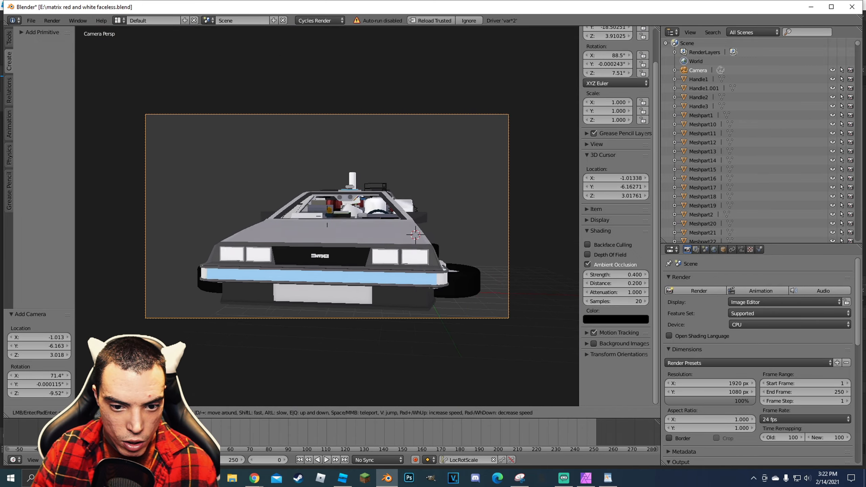
pyautogui.press('w')
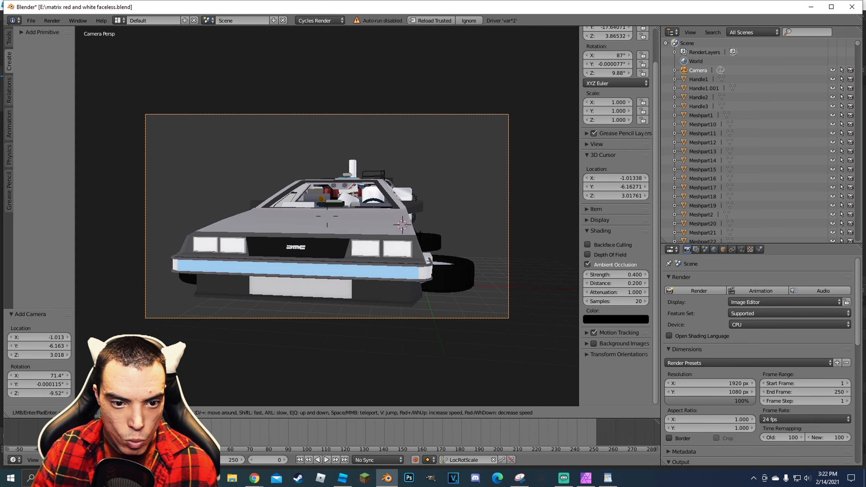
pyautogui.press('s')
pyautogui.press('w')
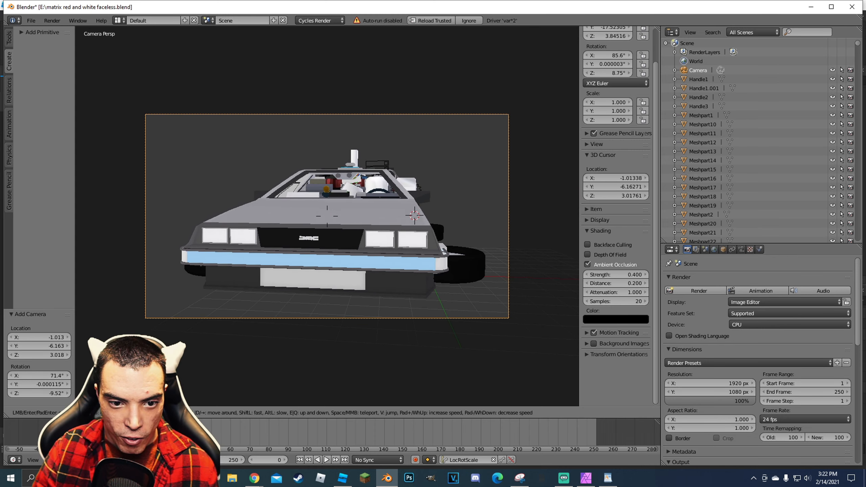
pyautogui.press('s')
pyautogui.click(408, 215)
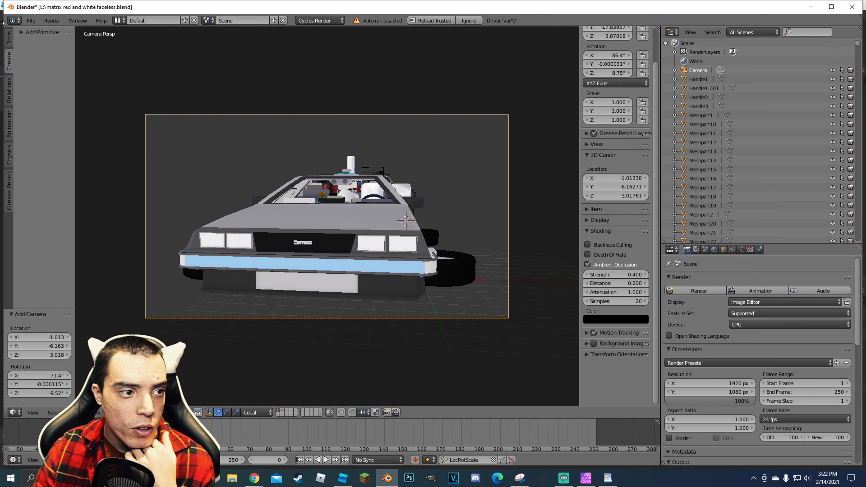
# - Render the camera view as a still image and display the World settings
pyautogui.click(54, 21)
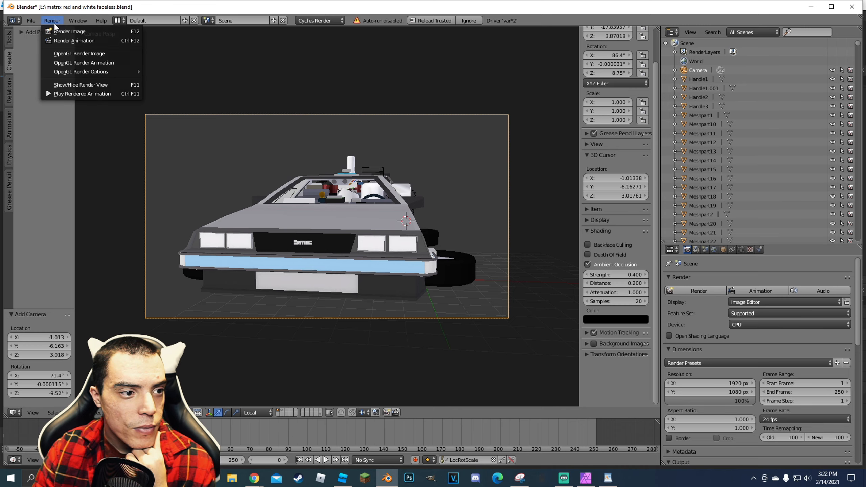
pyautogui.click(80, 34)
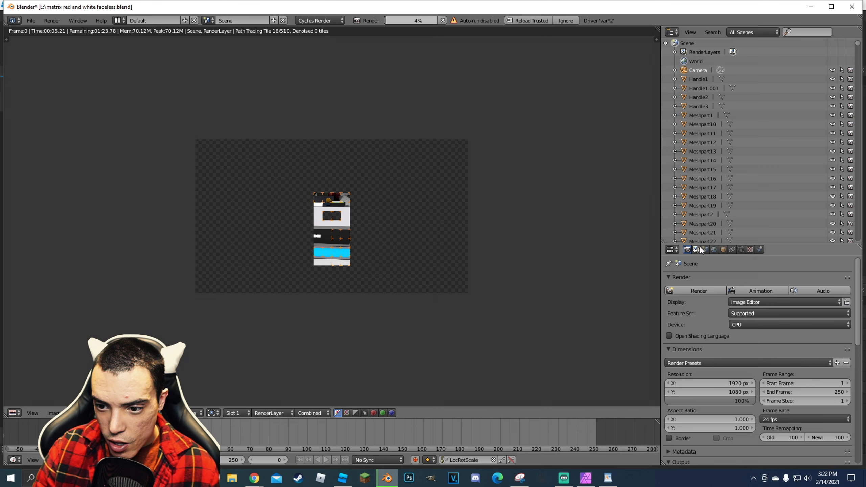
pyautogui.click(713, 249)
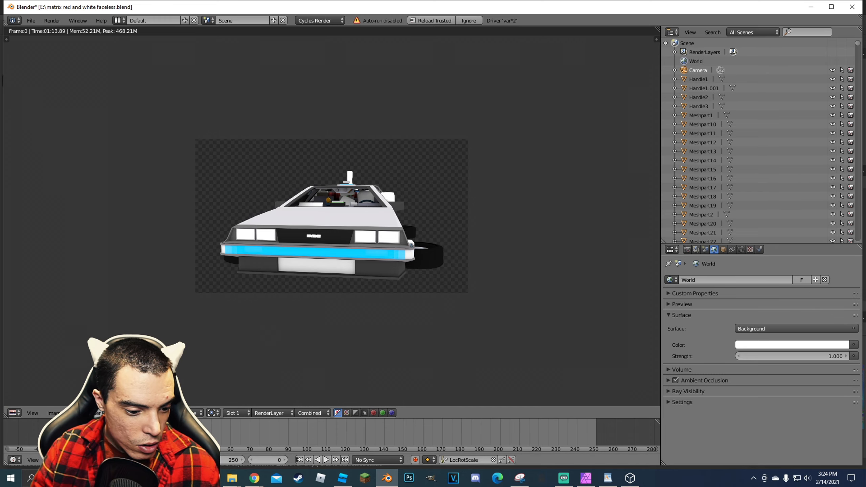
# - Save a copy of the rendered image as "back car pose mat.png" in the poses folder
pyautogui.click(50, 412)
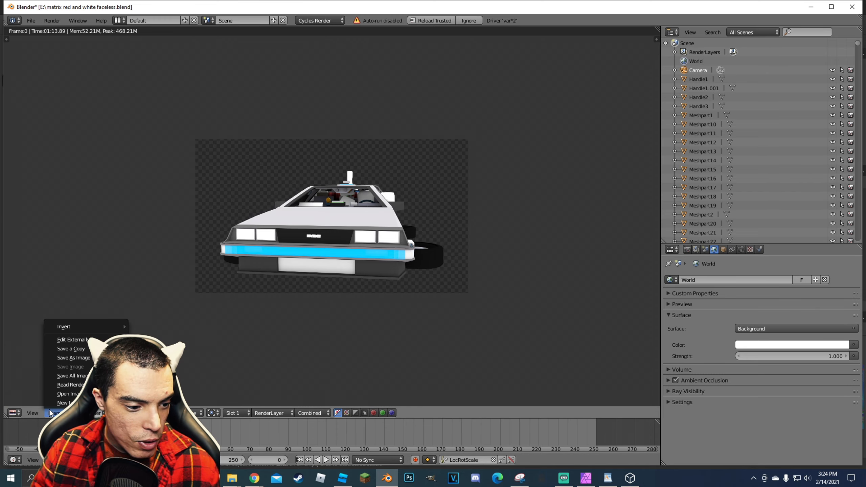
pyautogui.click(73, 351)
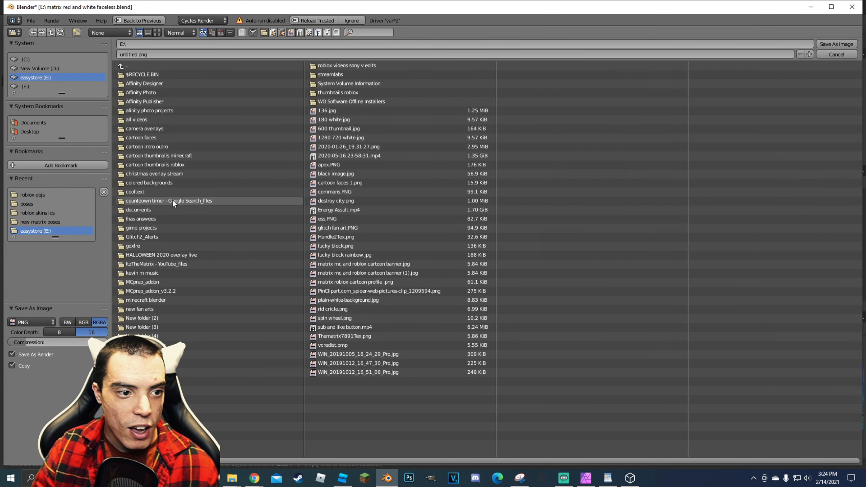
pyautogui.click(41, 205)
pyautogui.click(128, 55)
pyautogui.press('Right')
pyautogui.press('Left')
pyautogui.press('BackSpace')
pyautogui.press('BackSpace')
pyautogui.press('BackSpace')
pyautogui.press('BackSpace')
pyautogui.press('BackSpace')
pyautogui.press('BackSpace')
pyautogui.press('BackSpace')
pyautogui.press('BackSpace')
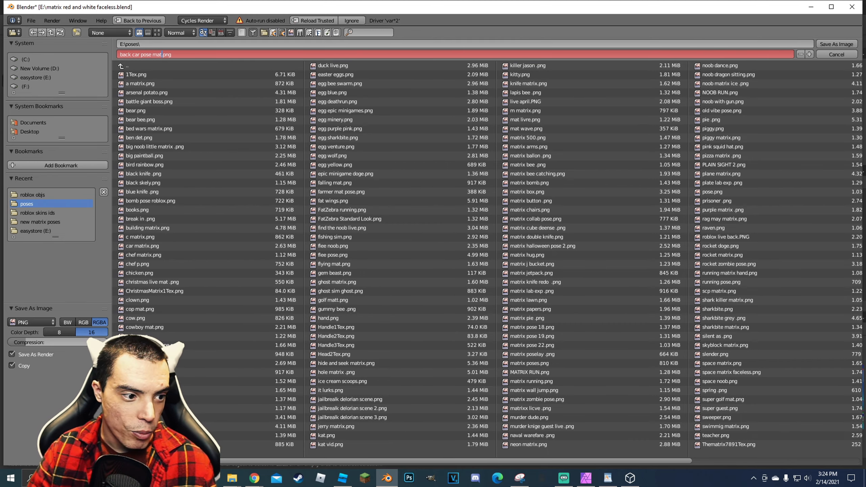
pyautogui.click(848, 46)
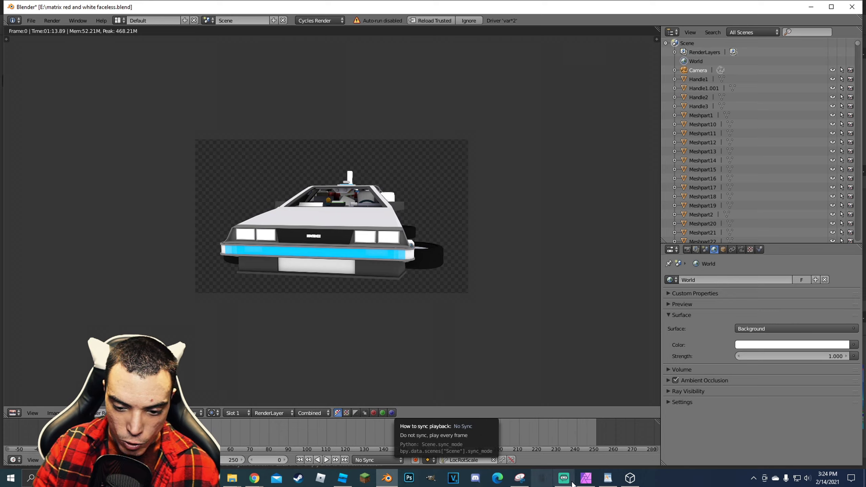
# - Switch to Affinity Photo and open the poses folder of the E: drive in a File Explorer window over it
pyautogui.click(585, 478)
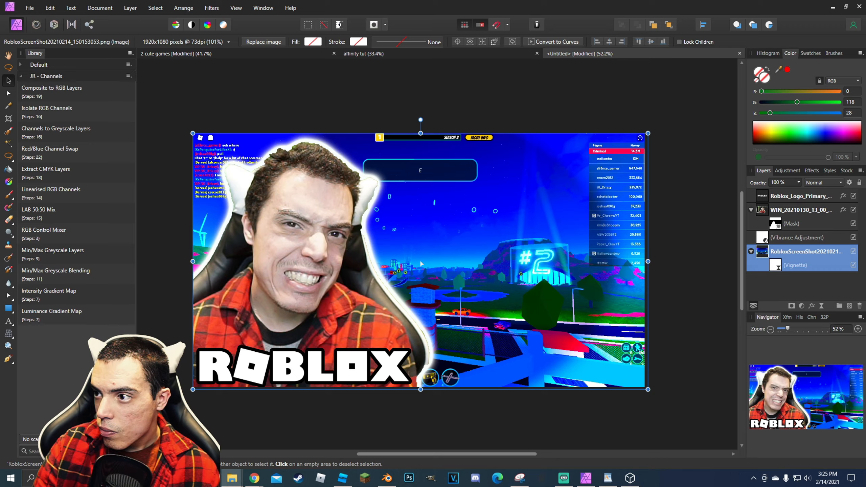
pyautogui.moveTo(865, 75); pyautogui.dragTo(549, 73)
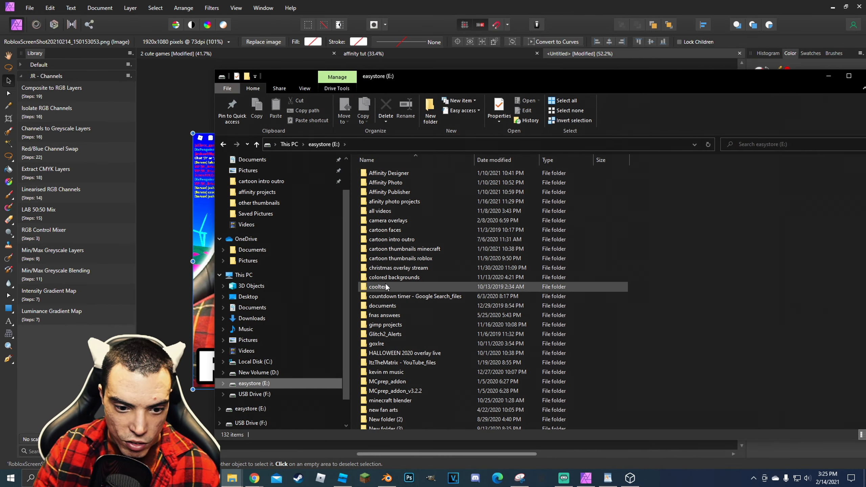
pyautogui.scroll(-6, 393, 304)
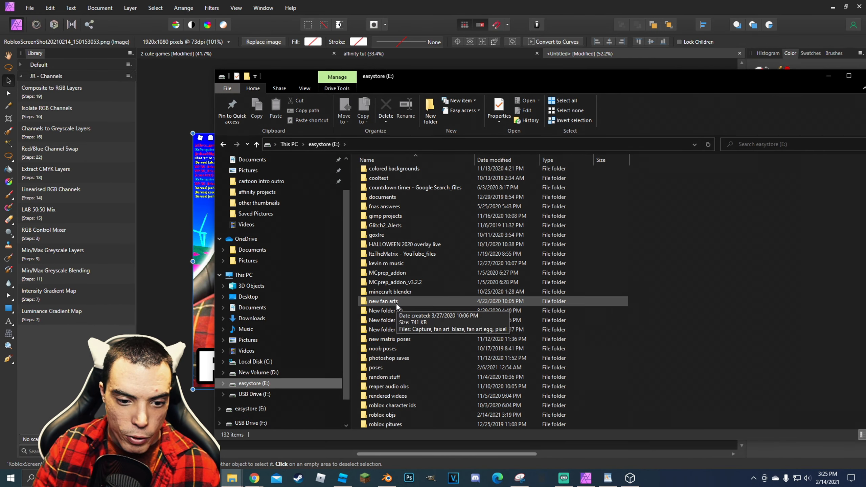
pyautogui.doubleClick(388, 314)
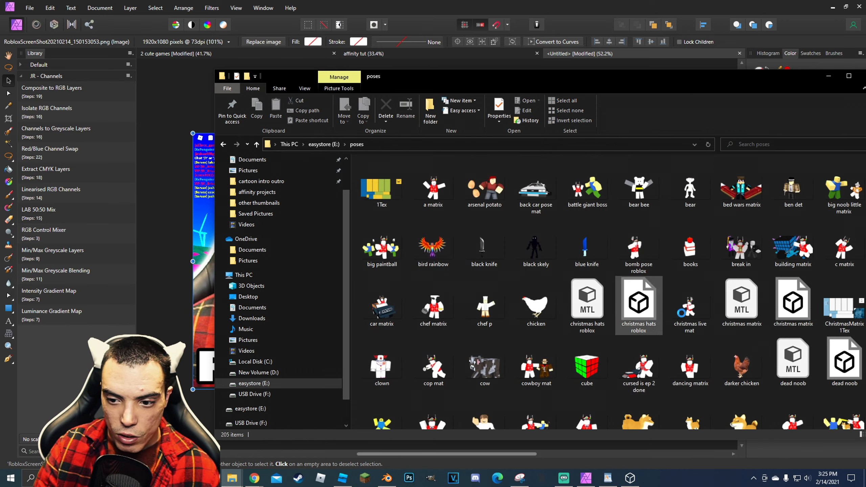
# - Sort the poses folder by date in descending order to locate the rendered car image
pyautogui.scroll(-10, 692, 341)
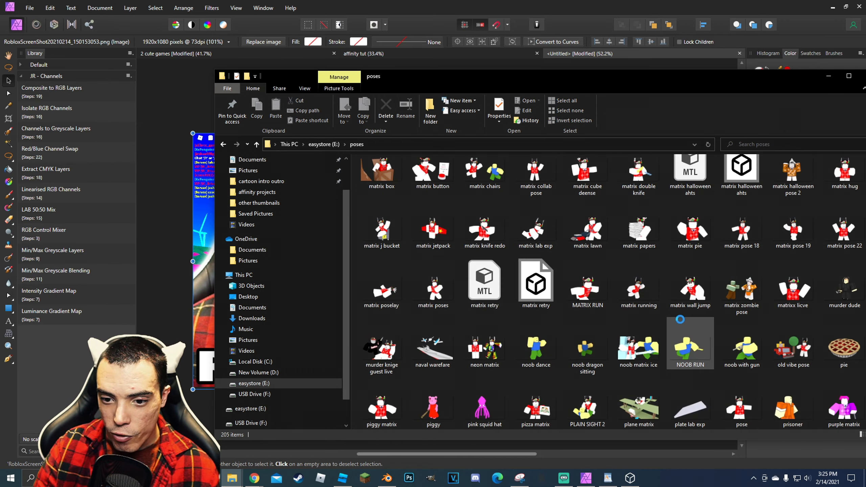
pyautogui.scroll(10, 678, 321)
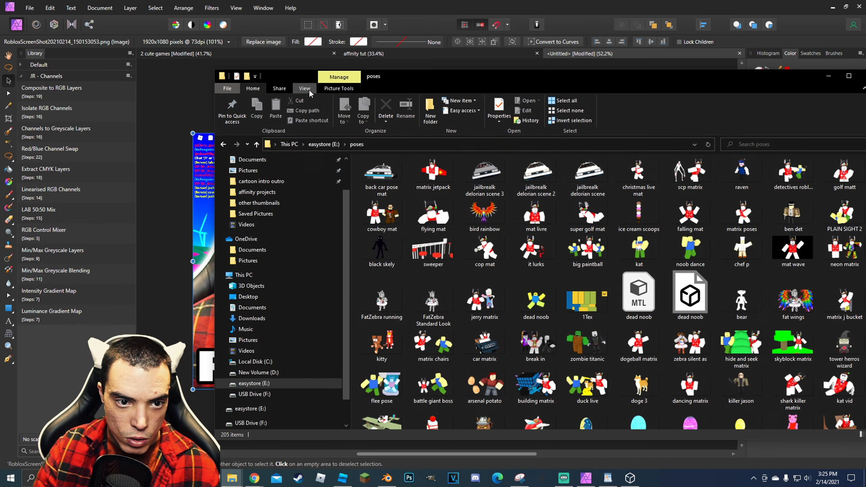
pyautogui.click(309, 89)
pyautogui.click(470, 120)
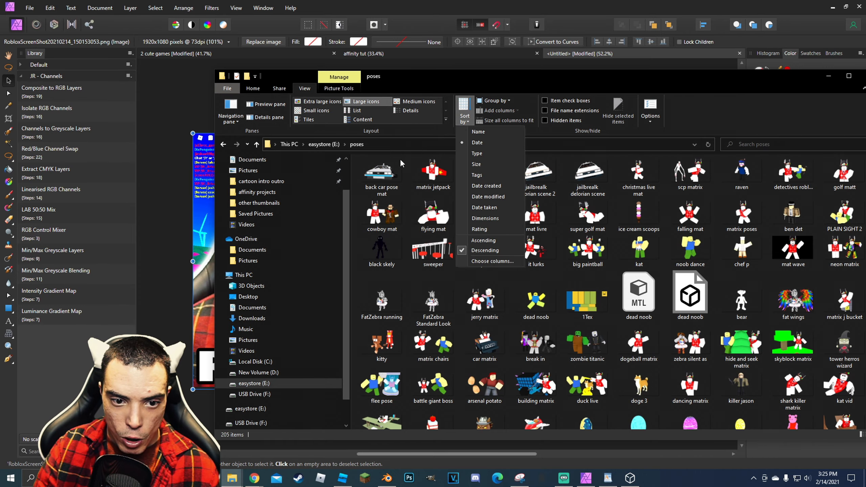
pyautogui.click(414, 136)
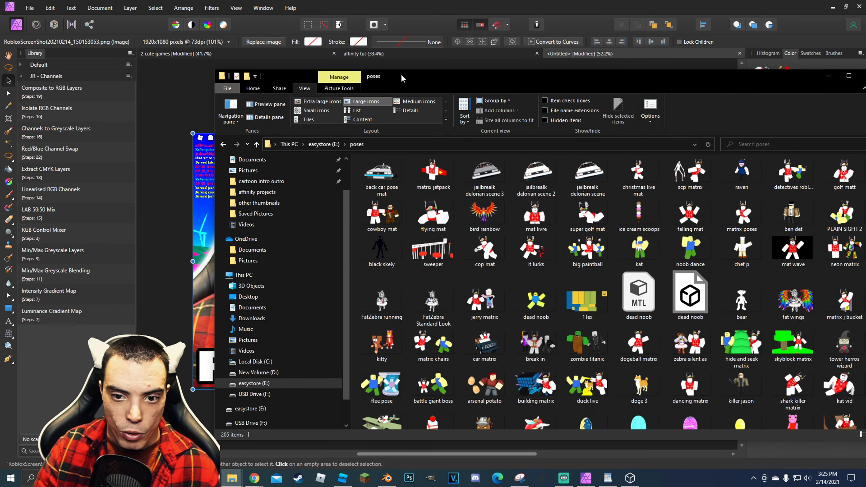
# - Bring "back car pose mat.png" into the thumbnail document and position the car over the right half of the canvas
pyautogui.moveTo(400, 74); pyautogui.dragTo(582, 102)
pyautogui.click(421, 264)
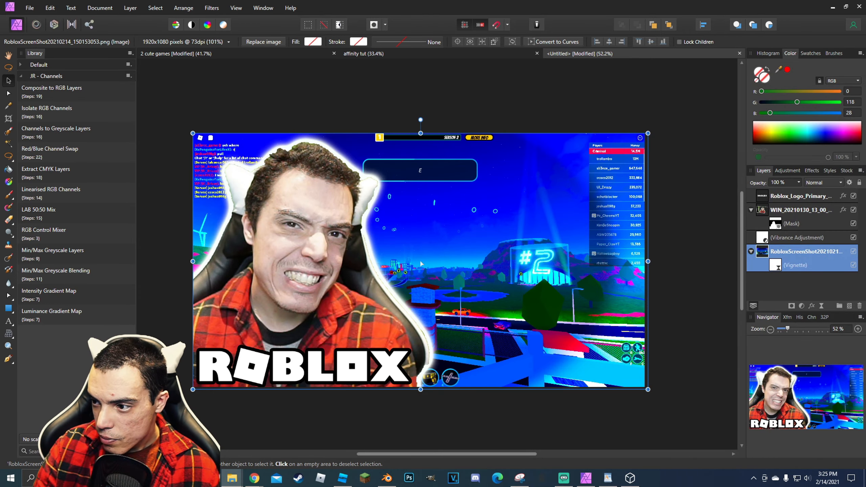
pyautogui.moveTo(540, 310); pyautogui.dragTo(545, 318)
pyautogui.moveTo(595, 355); pyautogui.dragTo(383, 283)
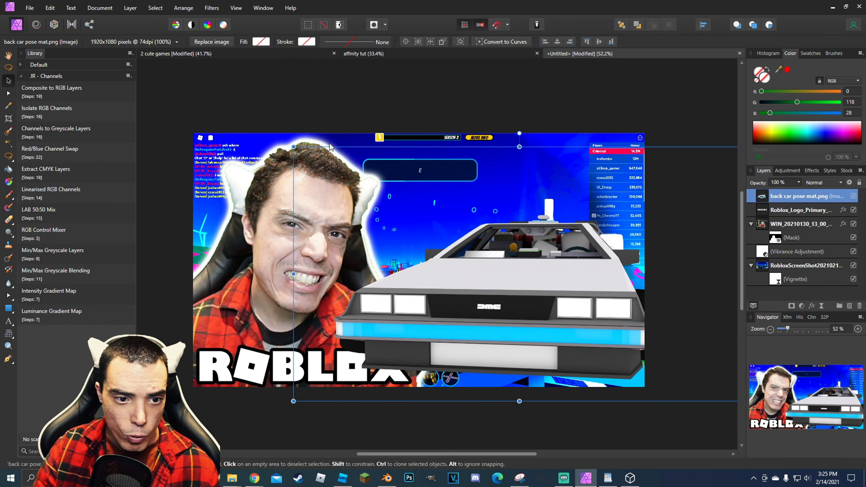
# - Scale the car image to about 110% and tilt it counterclockwise across the lower right of the thumbnail
pyautogui.moveTo(293, 401); pyautogui.dragTo(336, 376)
pyautogui.moveTo(489, 261); pyautogui.dragTo(489, 279)
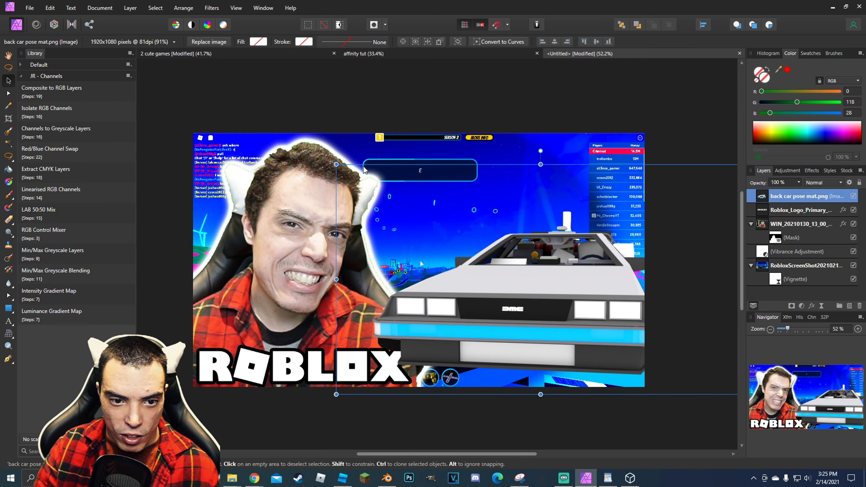
pyautogui.moveTo(333, 163); pyautogui.dragTo(226, 171)
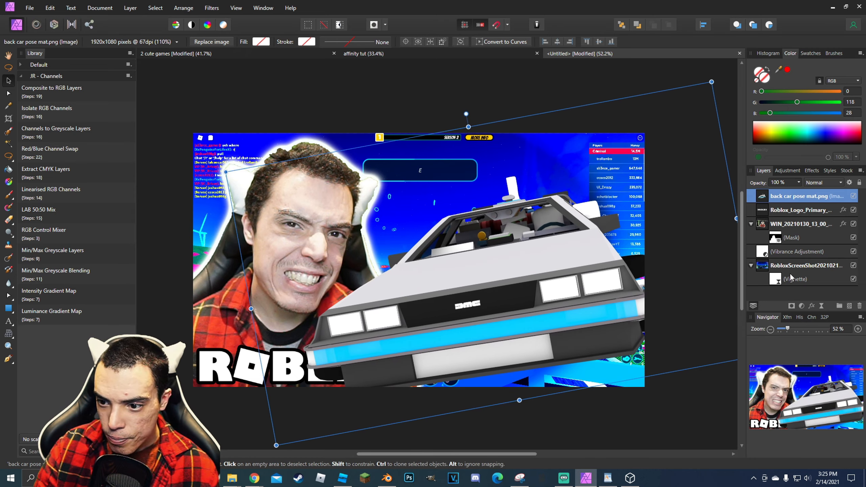
# - Move the car image layer below the Vibrance Adjustment, directly above the Roblox screenshot layer, so it sits behind the portrait
pyautogui.moveTo(781, 202); pyautogui.dragTo(776, 244)
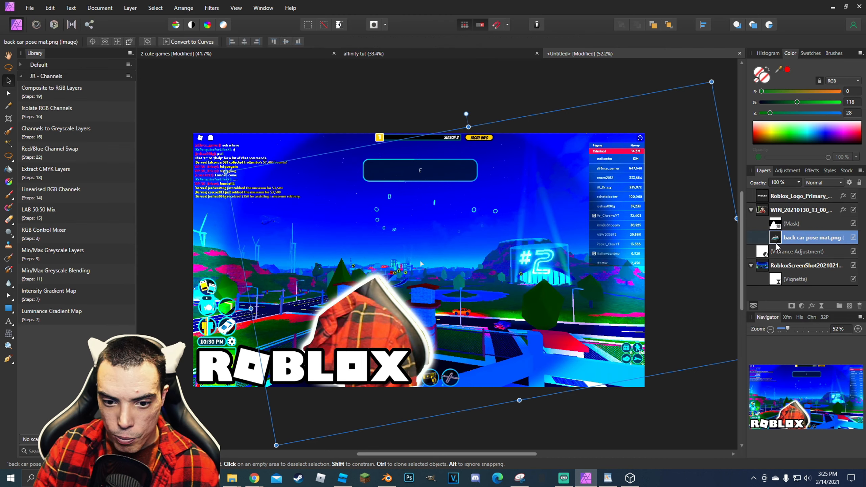
pyautogui.hotkey('ctrl', 'z')
pyautogui.moveTo(775, 240); pyautogui.dragTo(763, 258)
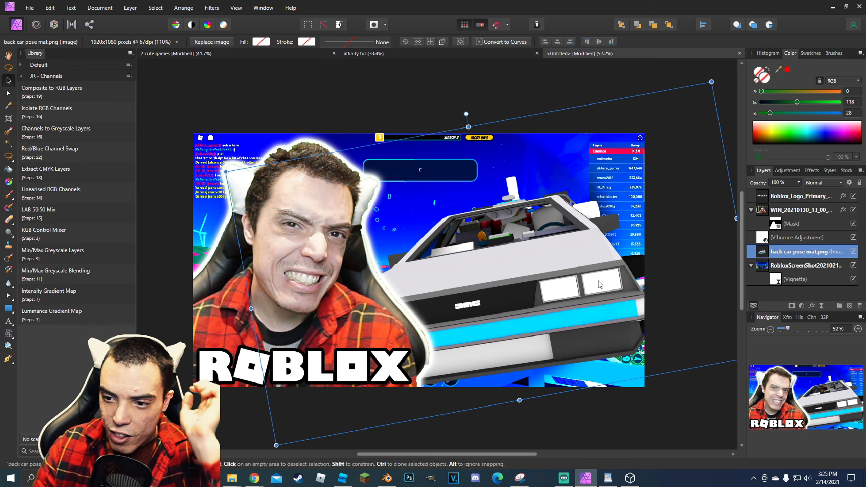
# - Try a live Lighting filter on the car image layer, and undo it while keeping the car behind the portrait
pyautogui.click(811, 306)
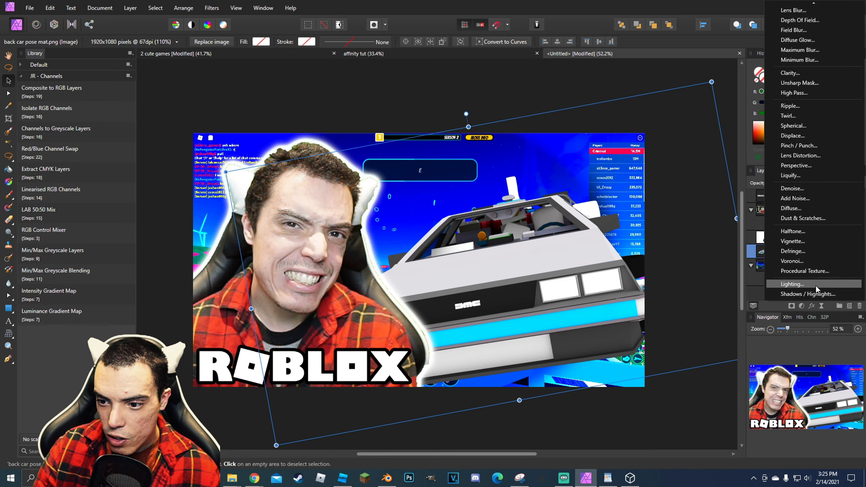
pyautogui.click(815, 285)
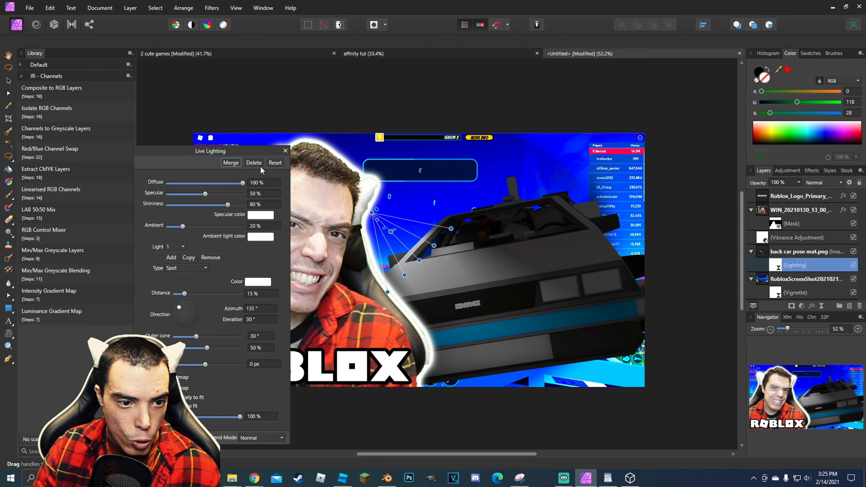
pyautogui.click(285, 150)
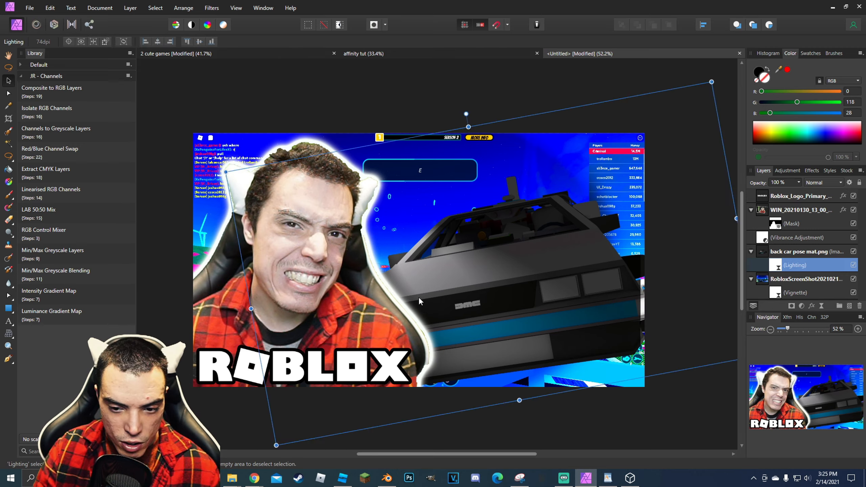
pyautogui.hotkey('ctrl', 'z')
pyautogui.hotkey('ctrl', 'z')
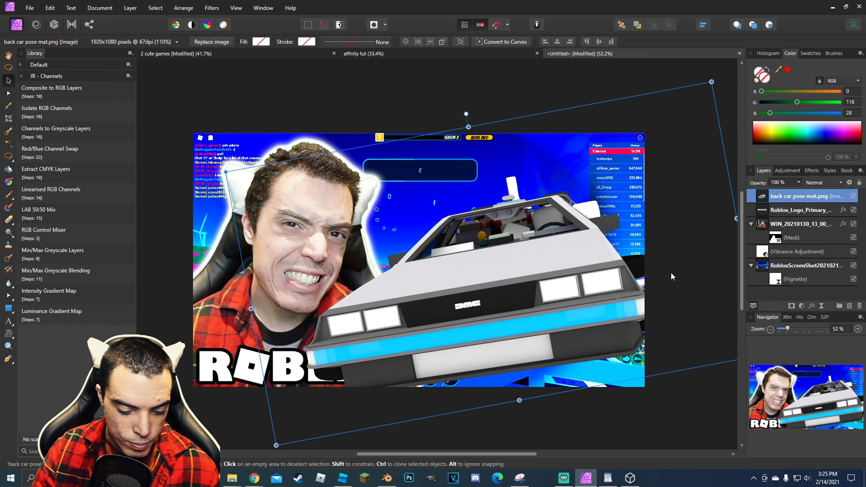
pyautogui.hotkey('ctrl', 'z')
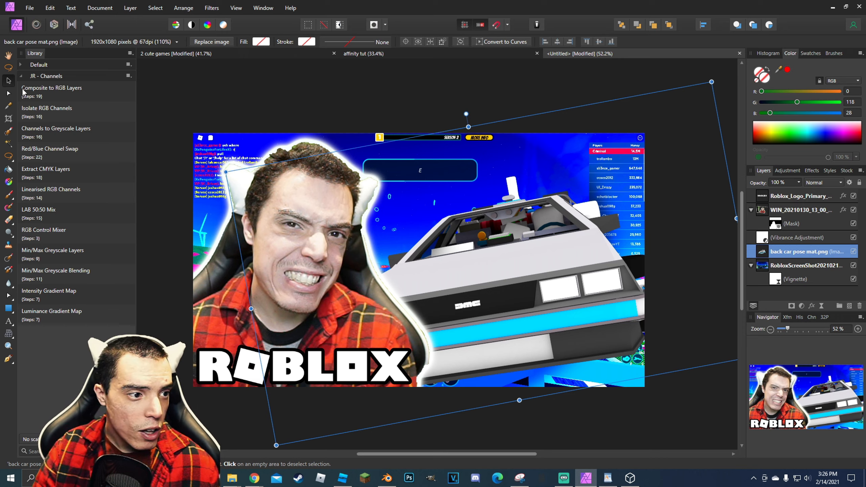
# - Select the car's two right-hand headlights with the Selection Brush and add a live Lighting filter with Ambient at 100%
pyautogui.click(8, 131)
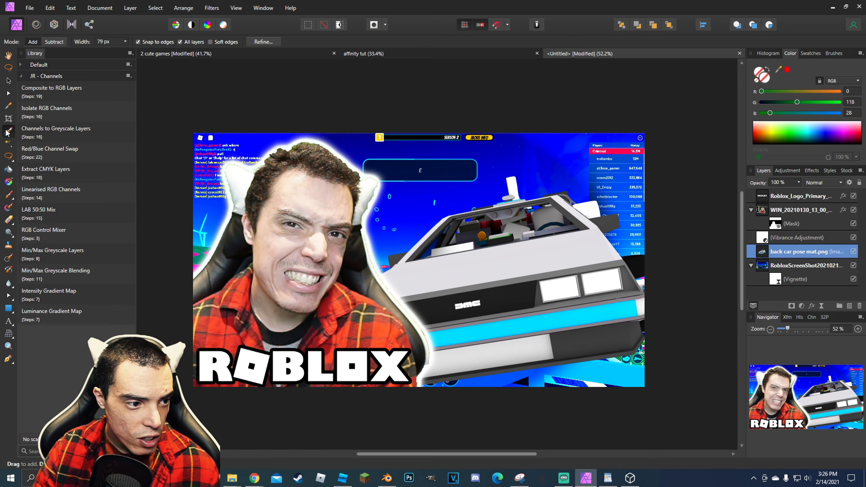
pyautogui.moveTo(600, 287); pyautogui.dragTo(569, 296)
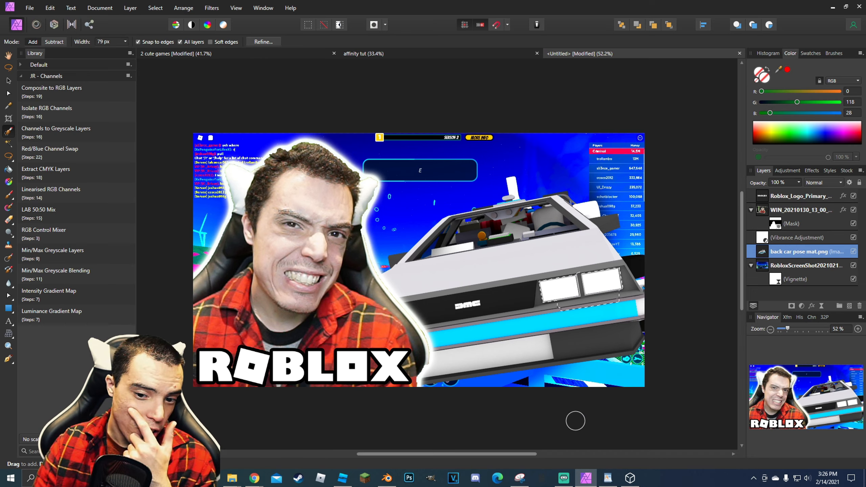
pyautogui.click(821, 306)
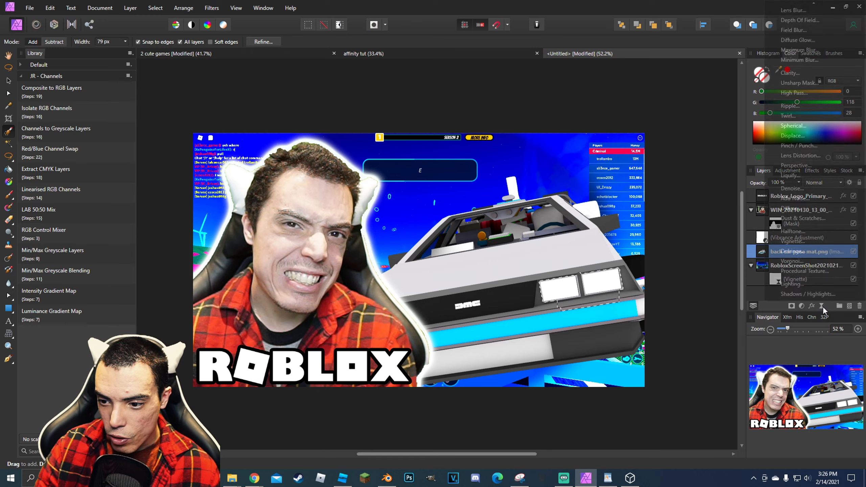
pyautogui.click(822, 283)
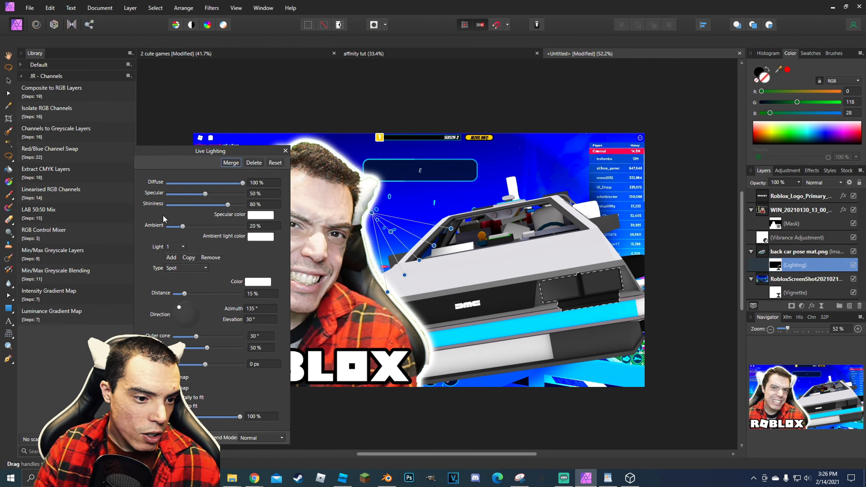
pyautogui.moveTo(182, 226); pyautogui.dragTo(244, 225)
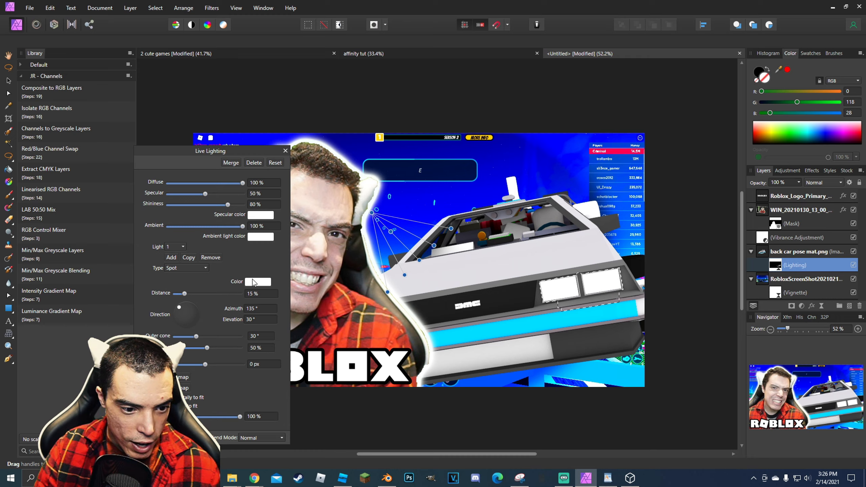
# - Tint the first light and the ambient light yellow, with the light's distance at 70% and its outer cone at 50.3°
pyautogui.click(258, 281)
pyautogui.click(224, 351)
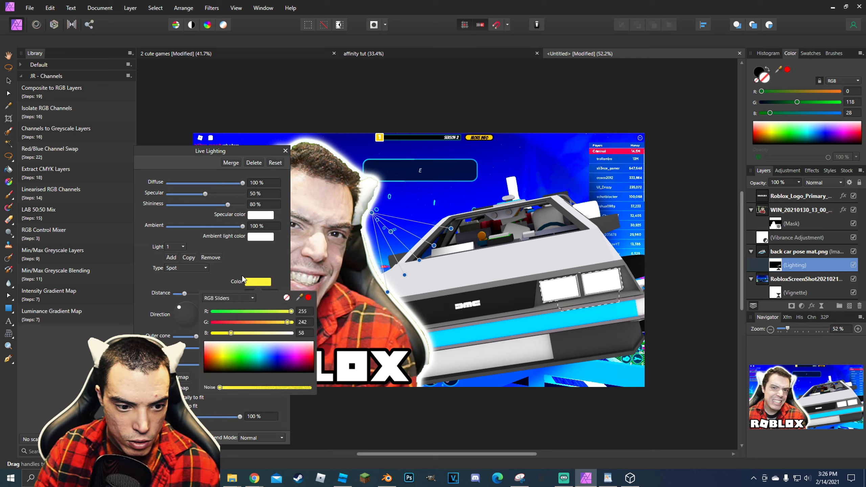
pyautogui.click(260, 237)
pyautogui.click(224, 311)
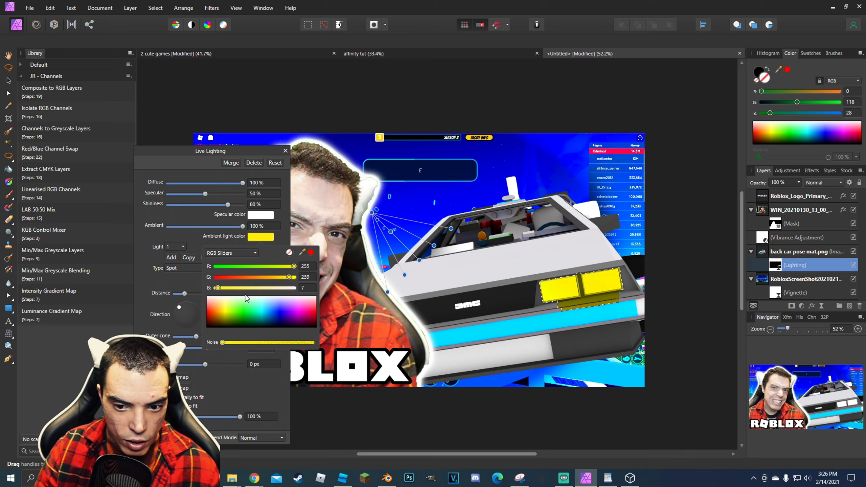
pyautogui.moveTo(224, 314)
pyautogui.mouseDown()
pyautogui.moveTo(240, 303)
pyautogui.moveTo(224, 300)
pyautogui.moveTo(231, 303)
pyautogui.mouseUp()
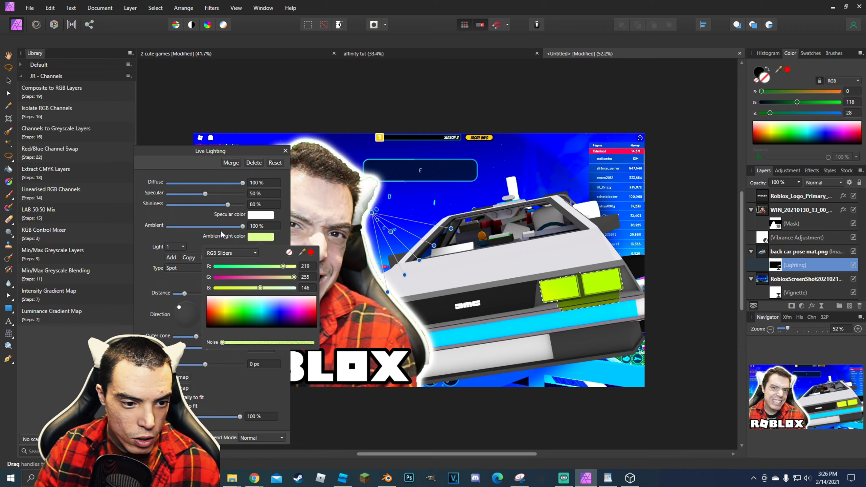
pyautogui.click(260, 239)
pyautogui.moveTo(234, 307); pyautogui.dragTo(227, 302)
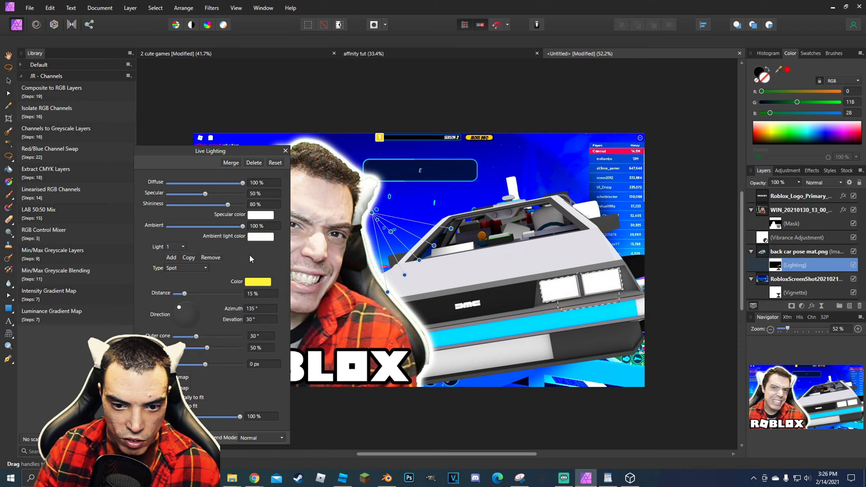
pyautogui.click(258, 240)
pyautogui.moveTo(222, 300)
pyautogui.mouseDown()
pyautogui.moveTo(204, 294)
pyautogui.moveTo(229, 294)
pyautogui.moveTo(221, 297)
pyautogui.mouseUp()
pyautogui.moveTo(196, 336); pyautogui.dragTo(211, 337)
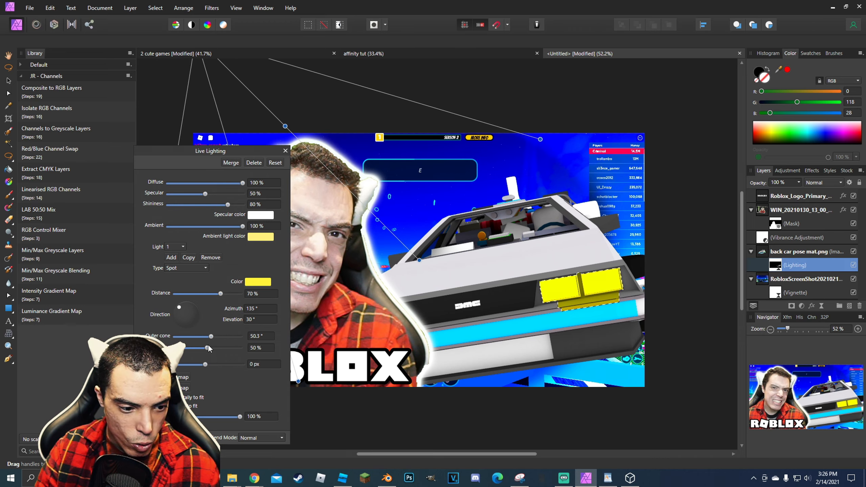
# - Add and copy extra spot lights up to light 9, set its distance to 43%, and close the Lighting settings
pyautogui.click(172, 258)
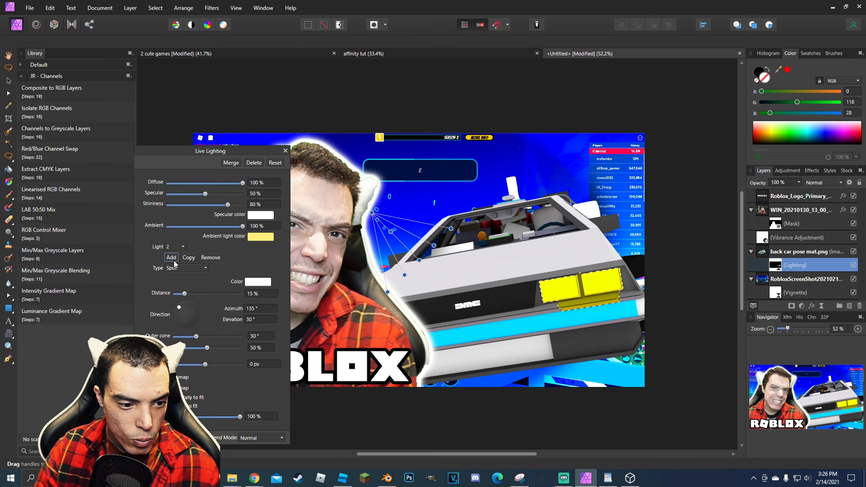
pyautogui.click(189, 257)
pyautogui.click(189, 258)
pyautogui.click(190, 259)
pyautogui.click(189, 258)
pyautogui.click(190, 258)
pyautogui.click(189, 258)
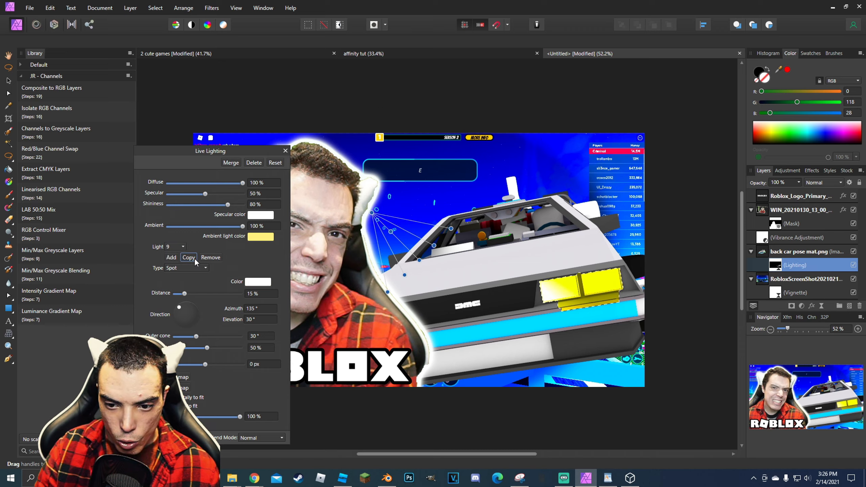
pyautogui.click(190, 258)
pyautogui.moveTo(187, 293); pyautogui.dragTo(203, 295)
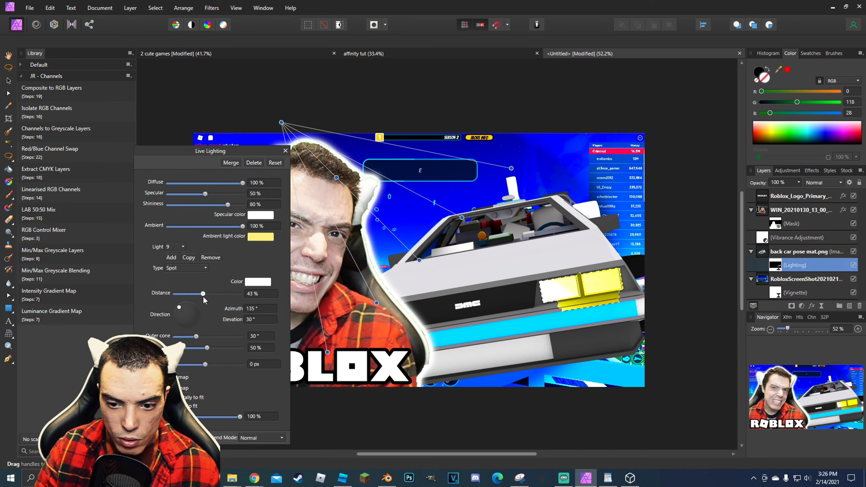
pyautogui.click(230, 163)
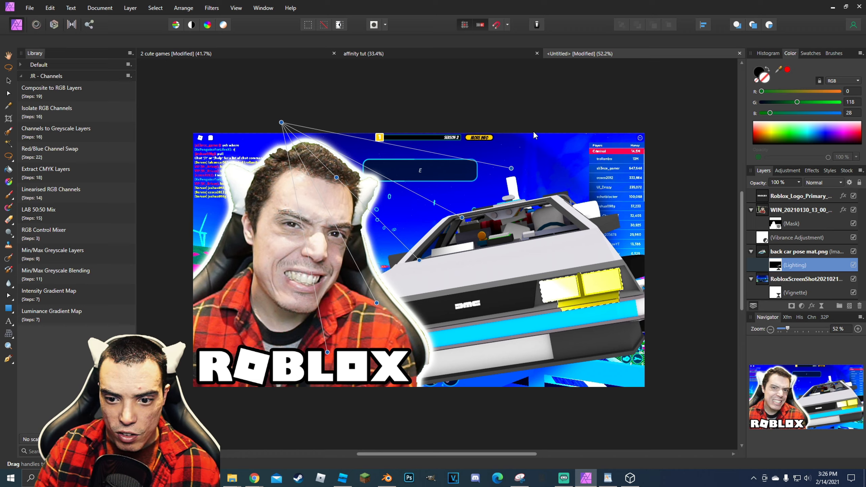
# - Clear the headlight pixel selection and make the Roblox screenshot background the active layer
pyautogui.click(156, 8)
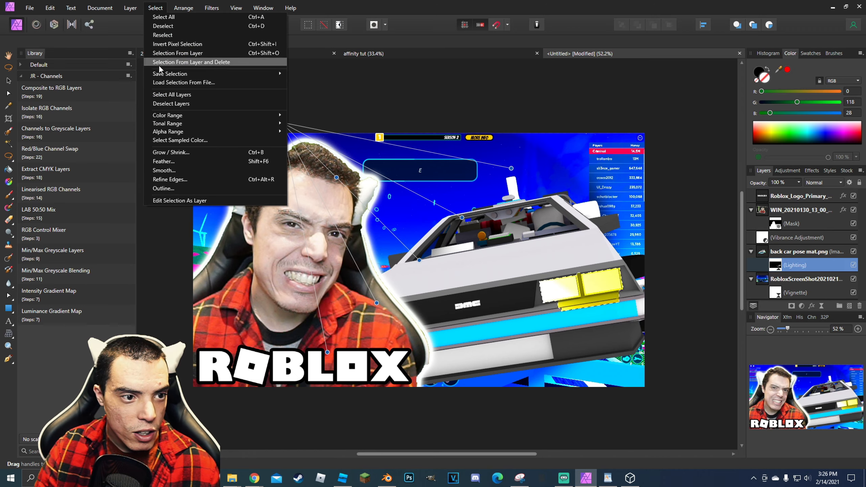
pyautogui.click(177, 31)
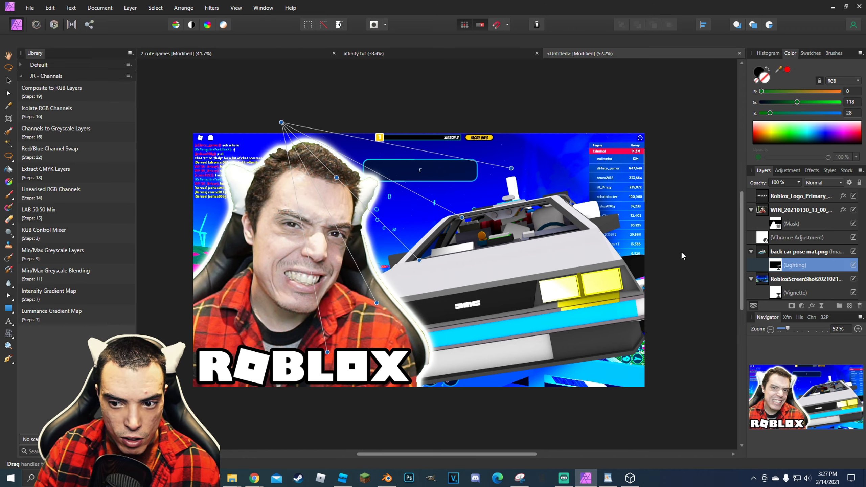
pyautogui.click(808, 279)
pyautogui.press('w')
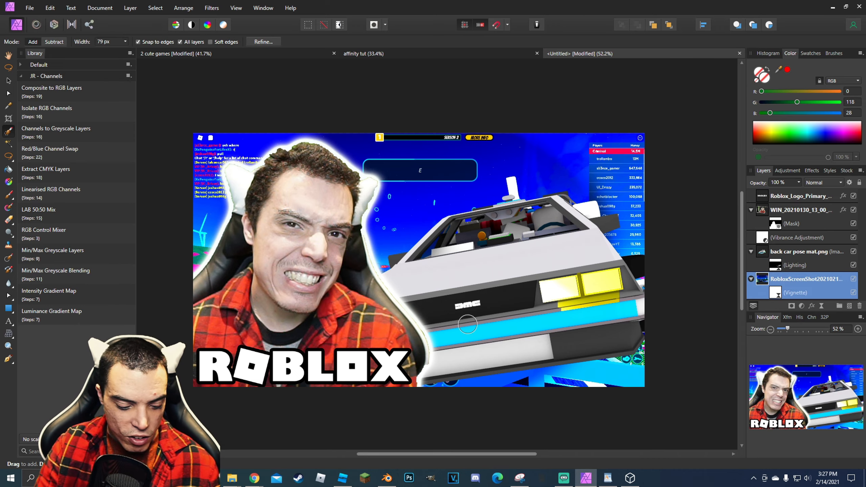
pyautogui.scroll(-1, 466, 299)
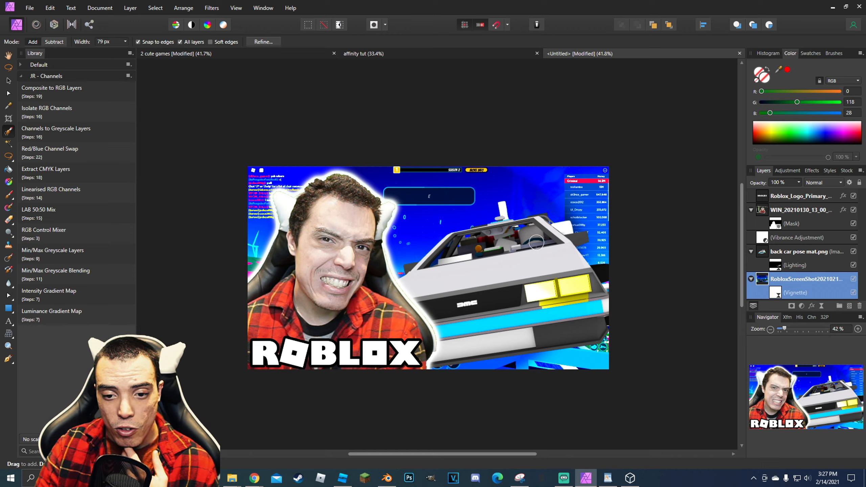
# - Switch to Blender and leave the render result to inspect the DeLorean scene through the camera
pyautogui.click(387, 478)
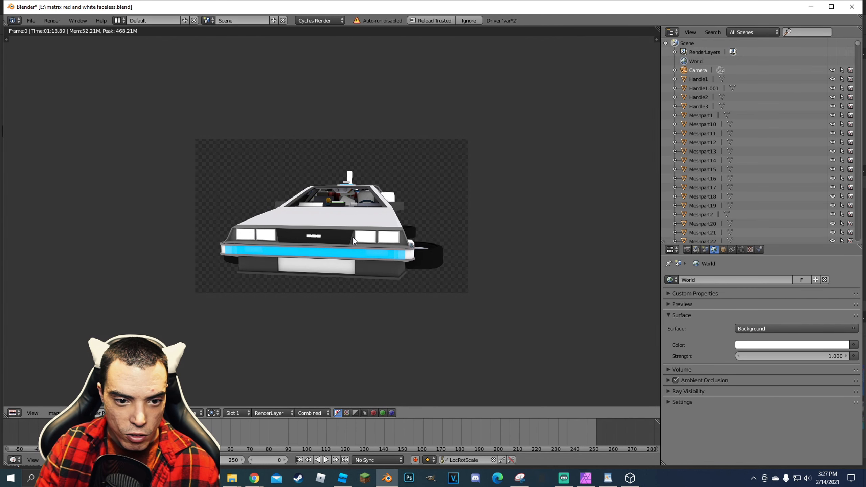
pyautogui.press('Escape')
pyautogui.scroll(2, 368, 205)
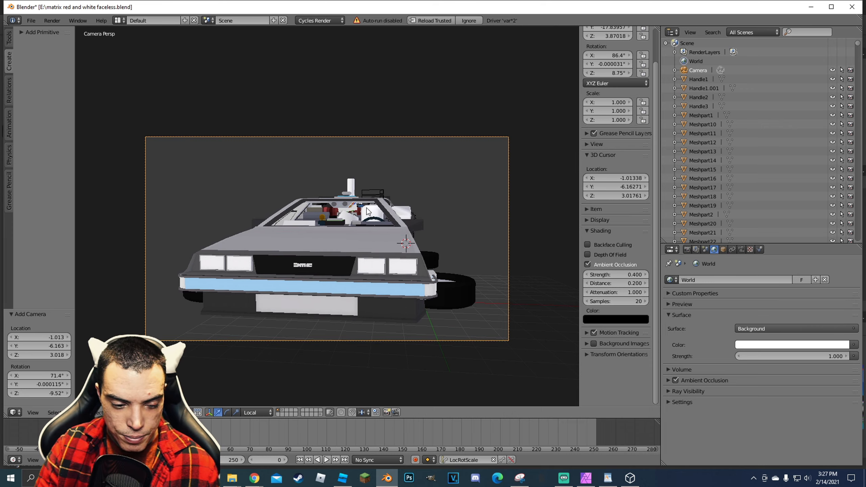
pyautogui.hscroll(2, 366, 217)
pyautogui.hscroll(3, 367, 217)
pyautogui.scroll(-1, 347, 221)
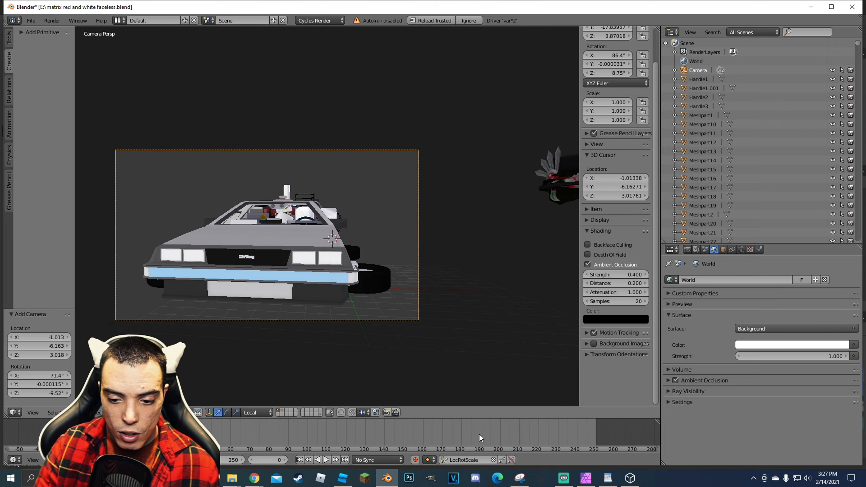
# - Switch to Roblox Studio, open the Load Character plugin and replace the default name with the character's Roblox username
pyautogui.click(343, 478)
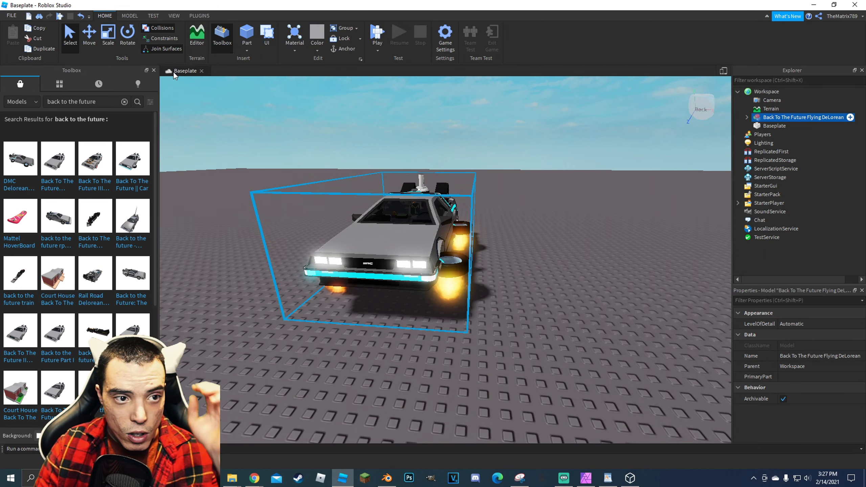
pyautogui.click(198, 16)
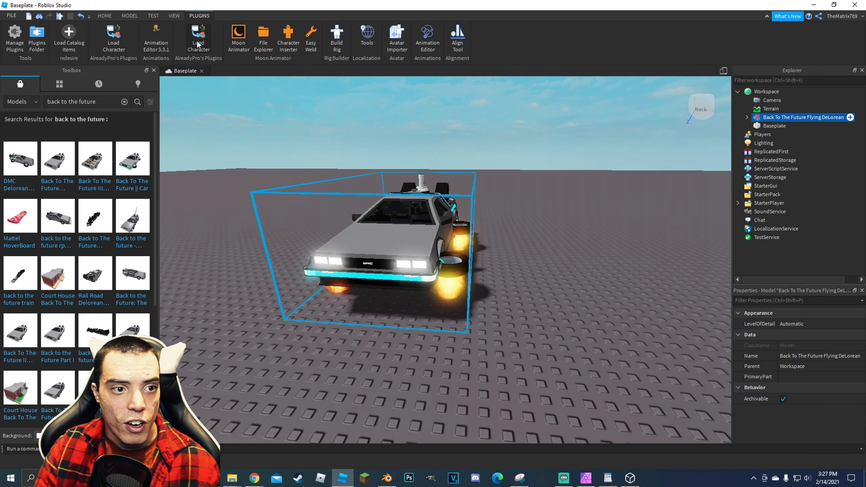
pyautogui.click(113, 40)
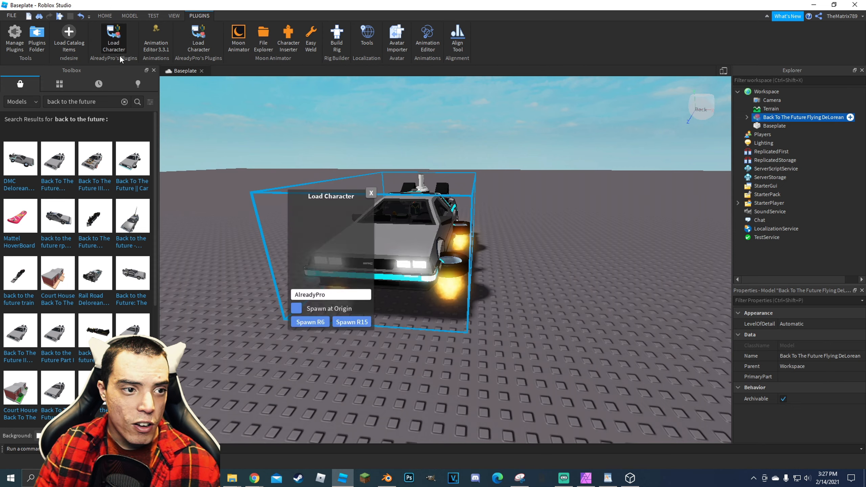
pyautogui.press('BackSpace')
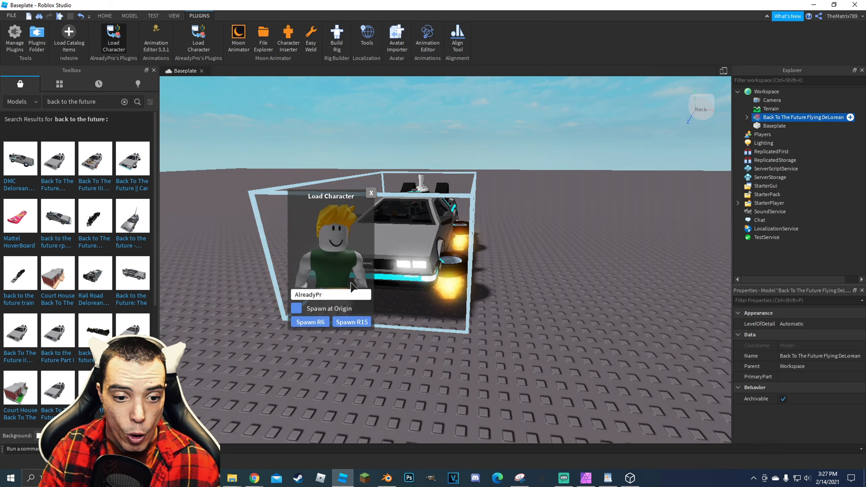
pyautogui.press('BackSpace')
pyautogui.press('BackSpace')
pyautogui.press('BackSpace')
pyautogui.press('BackSpace')
pyautogui.press('BackSpace')
pyautogui.press('BackSpace')
pyautogui.press('BackSpace')
pyautogui.press('BackSpace')
pyautogui.press('BackSpace')
pyautogui.write('TheMatrix78')
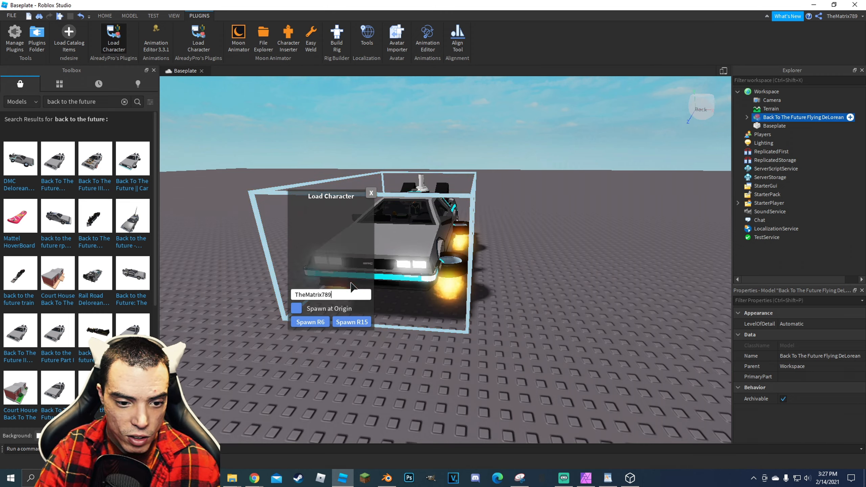
pyautogui.write('9')
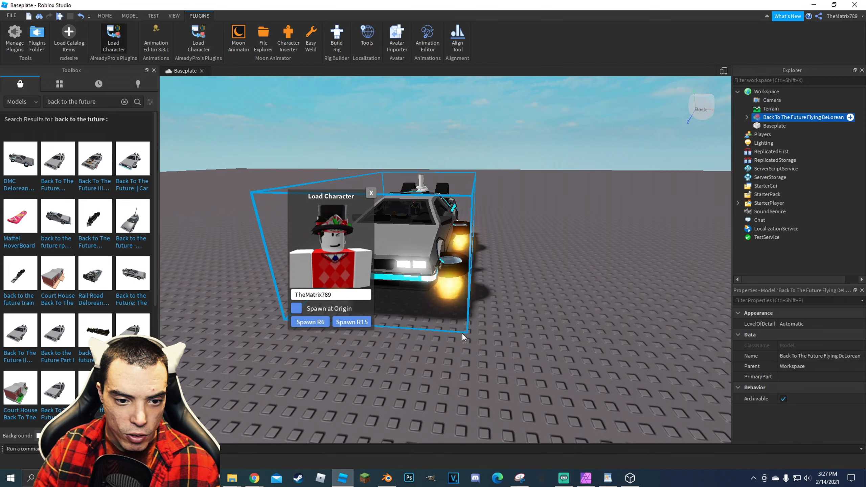
# - Spawn the character as an R6 model beside the DeLorean, close the Load Character window and focus on the character
pyautogui.moveTo(431, 363); pyautogui.dragTo(402, 304)
pyautogui.click(371, 193)
pyautogui.scroll(-2, 383, 196)
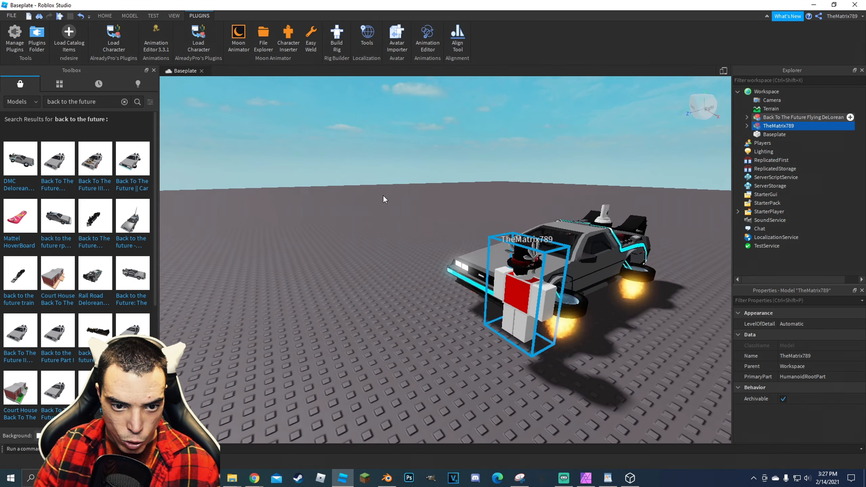
pyautogui.press('f')
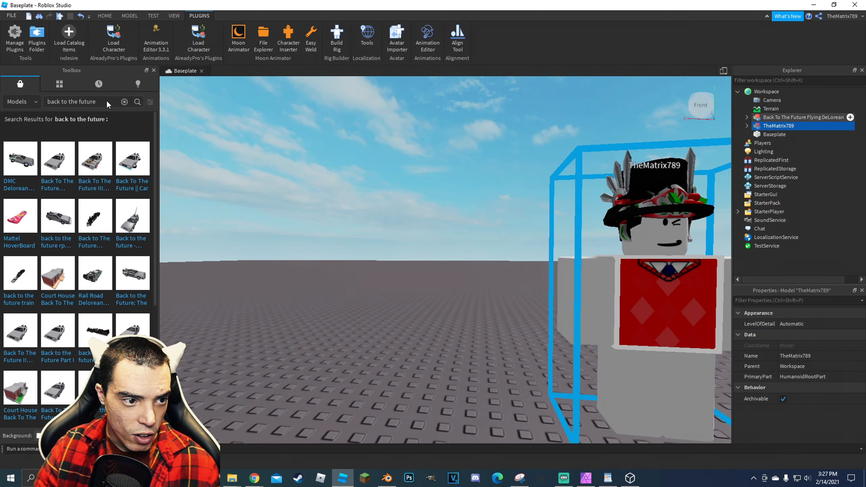
# - Search the toolbox for "face" in the Images category
pyautogui.click(124, 101)
pyautogui.click(75, 102)
pyautogui.write('face')
pyautogui.click(35, 102)
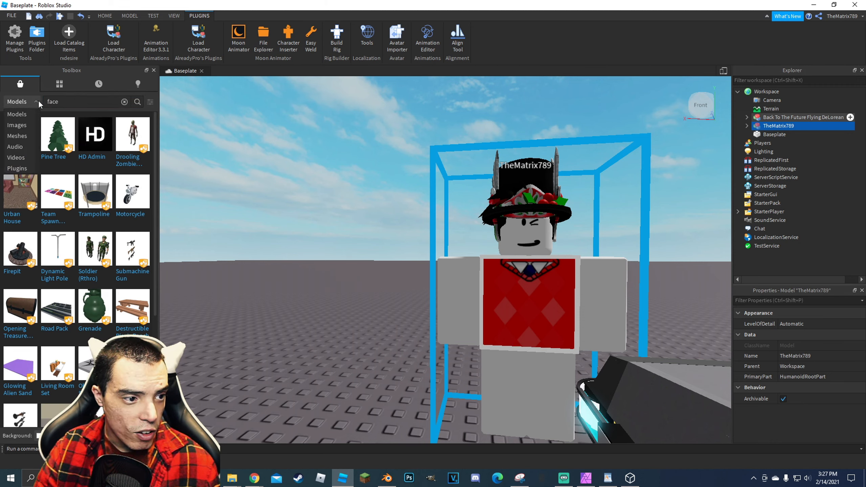
pyautogui.click(18, 126)
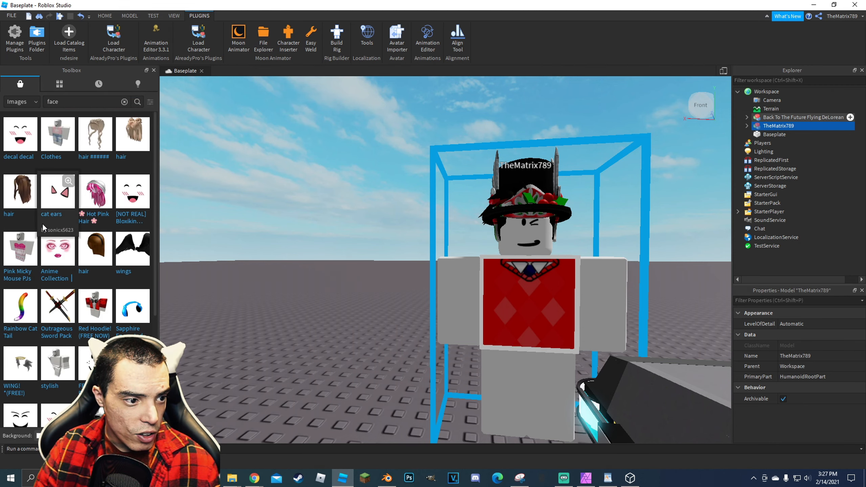
# - Expand the character model in the workspace tree and select the face decal inside its Head part
pyautogui.doubleClick(766, 125)
pyautogui.click(773, 186)
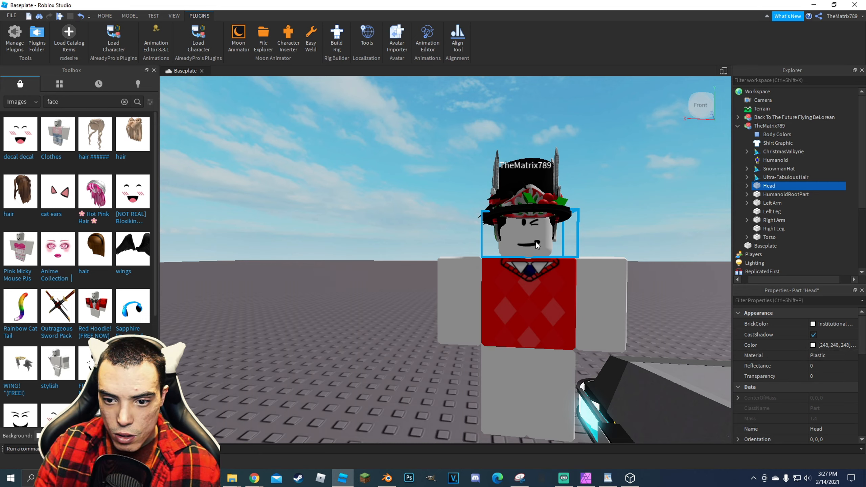
pyautogui.scroll(-2, 782, 395)
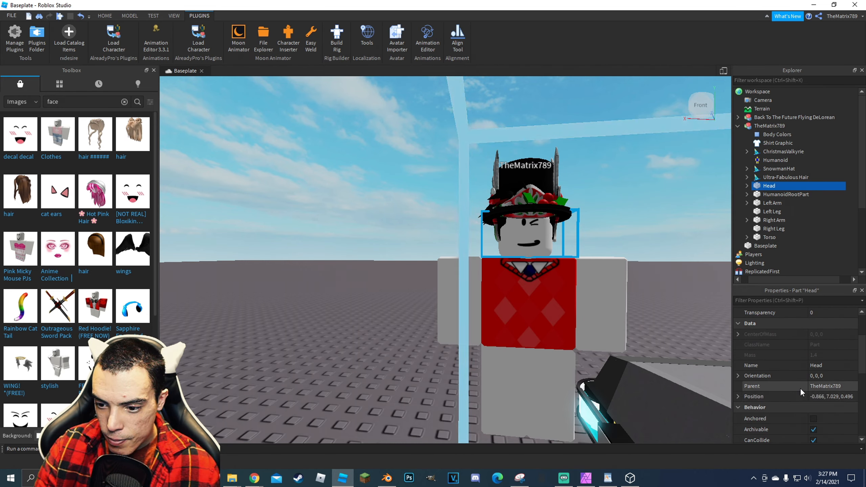
pyautogui.scroll(-4, 800, 377)
pyautogui.scroll(-3, 815, 375)
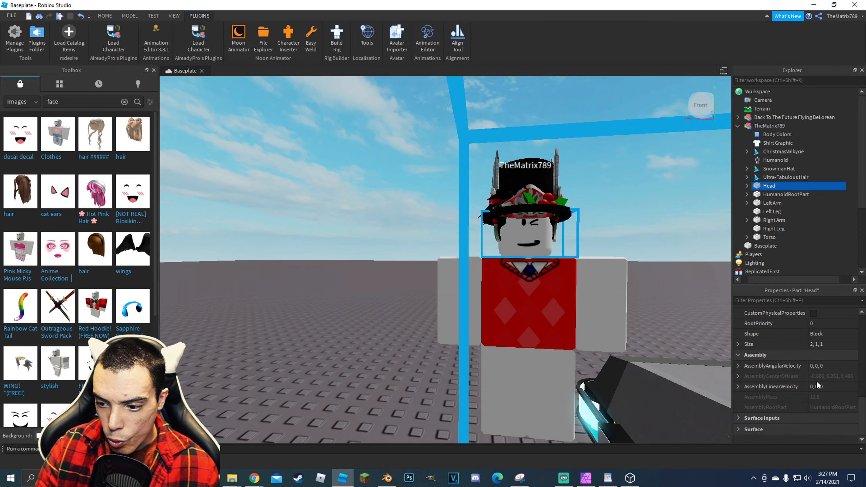
pyautogui.click(745, 186)
pyautogui.click(772, 237)
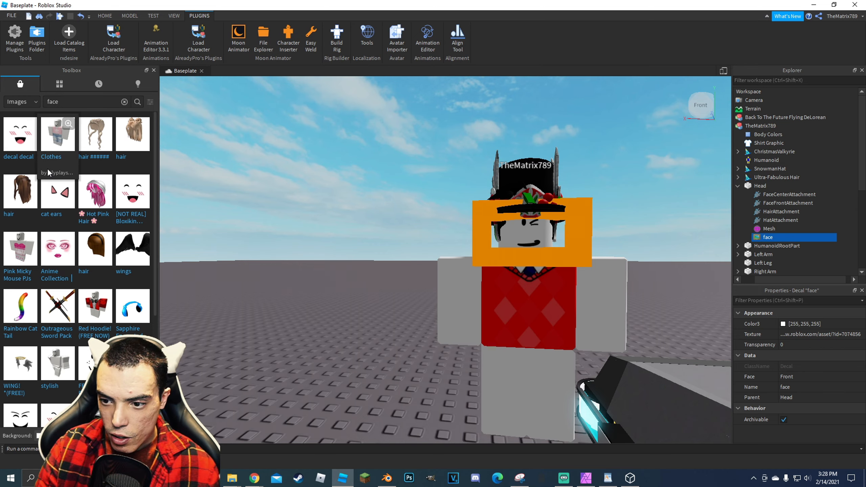
# - Copy the asset URI of the happy blushing decal and paste it as the texture of the character's face decal
pyautogui.moveTo(20, 134); pyautogui.dragTo(773, 285)
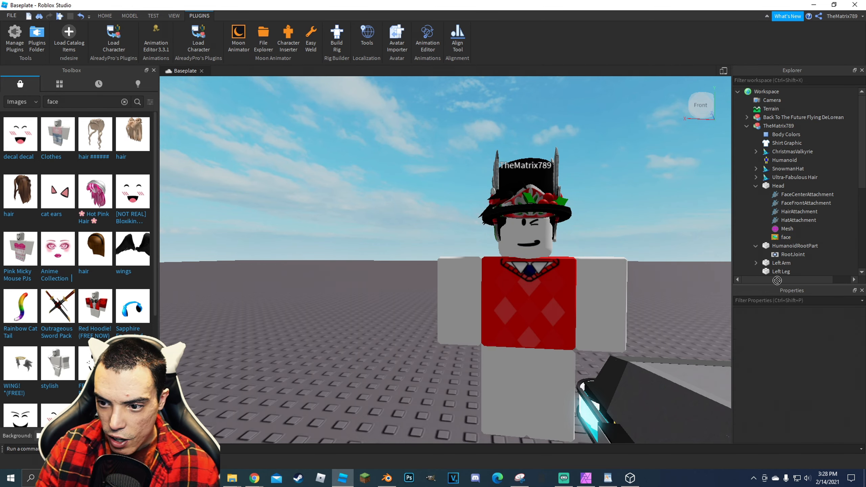
pyautogui.moveTo(794, 231); pyautogui.dragTo(786, 237)
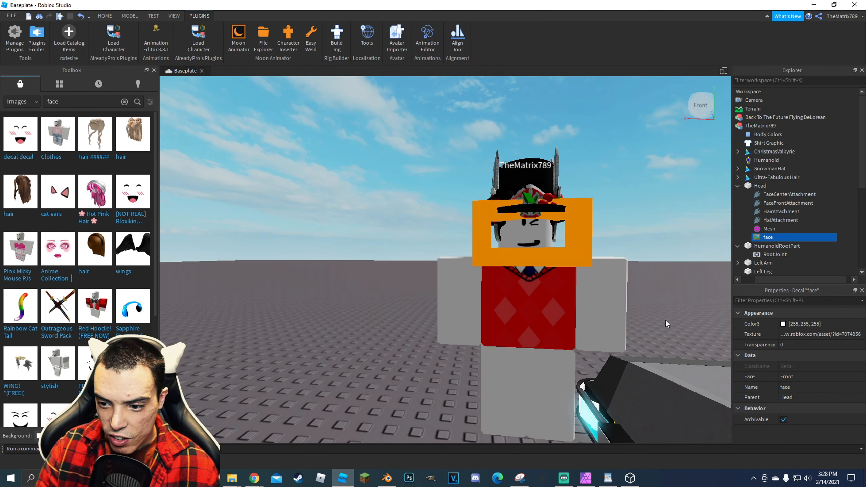
pyautogui.click(794, 333)
pyautogui.rightClick(794, 334)
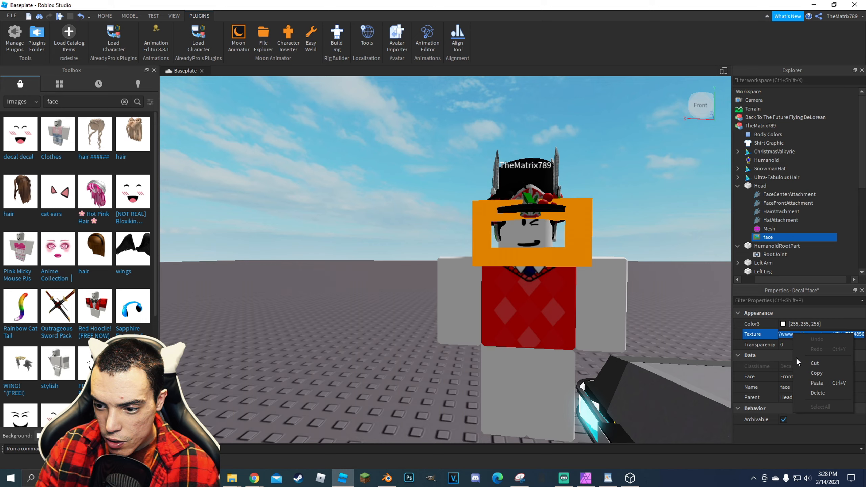
pyautogui.click(816, 382)
pyautogui.press('Return')
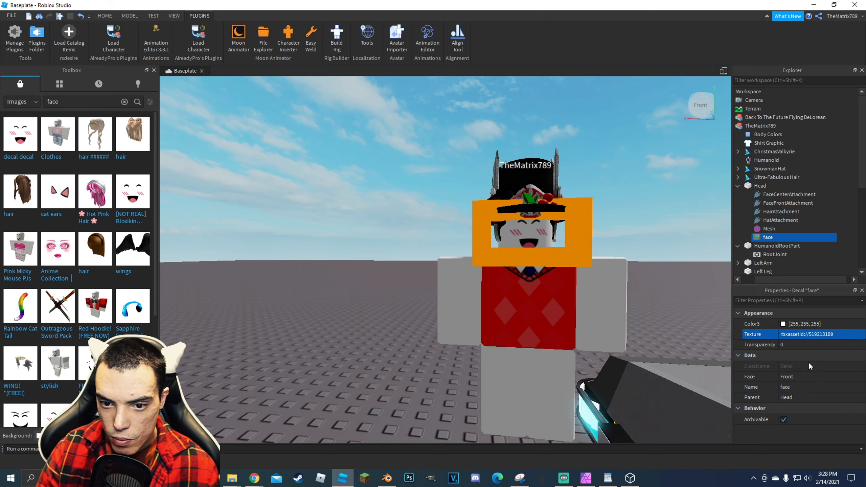
pyautogui.click(692, 249)
pyautogui.rightClick(17, 132)
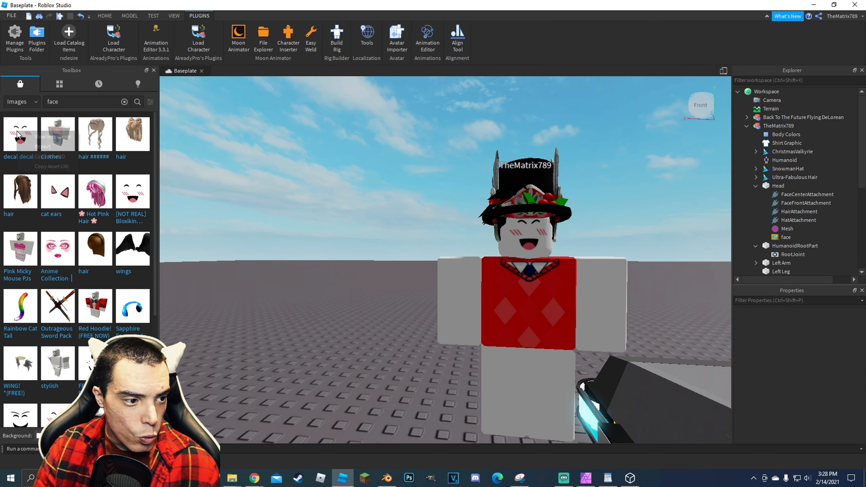
pyautogui.click(87, 150)
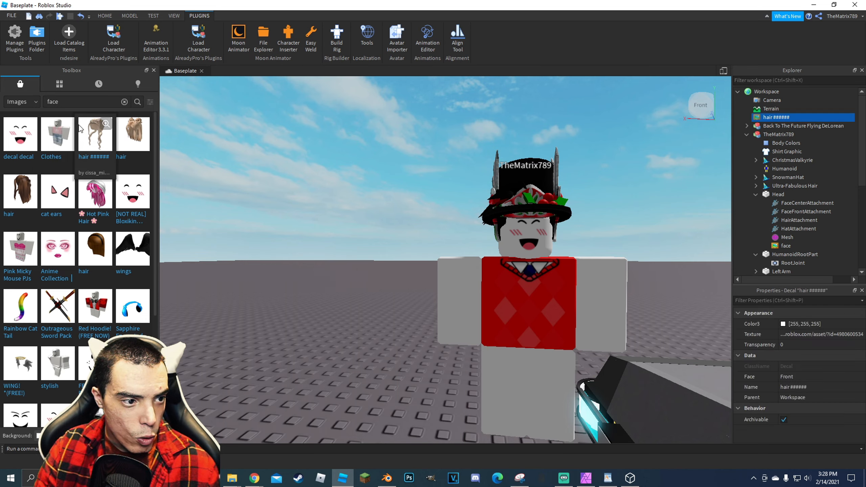
# - Search the toolbox images for "sad face" and browse the results
pyautogui.click(51, 101)
pyautogui.press('Home')
pyautogui.write('sad')
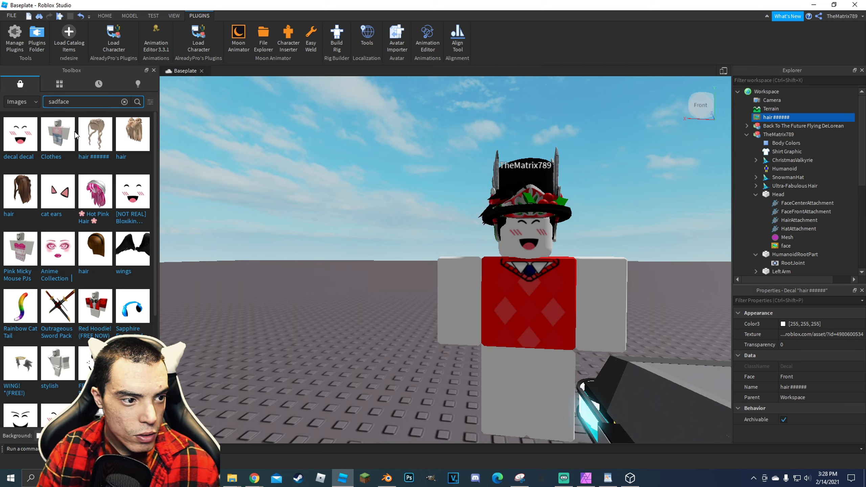
pyautogui.press('Return')
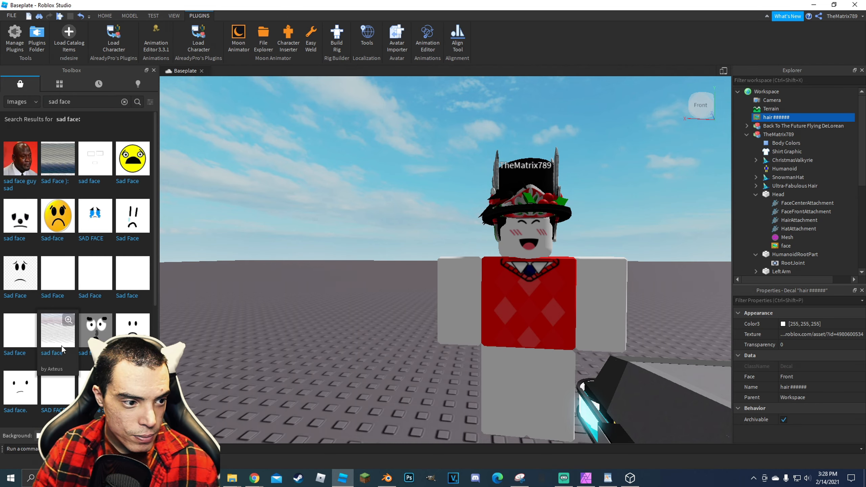
pyautogui.scroll(-3, 82, 303)
pyautogui.scroll(-1, 83, 304)
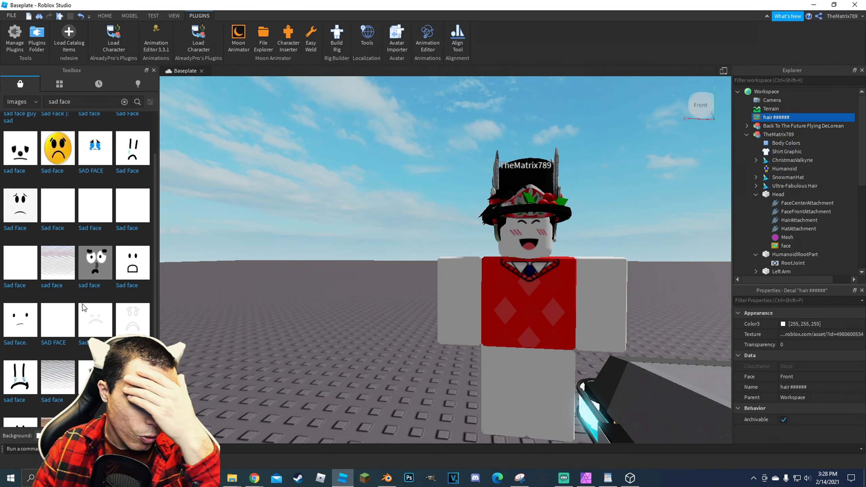
# - Select the character in the viewport and locate its Humanoid and ChristmasValkyrie accessory in the workspace tree
pyautogui.click(518, 238)
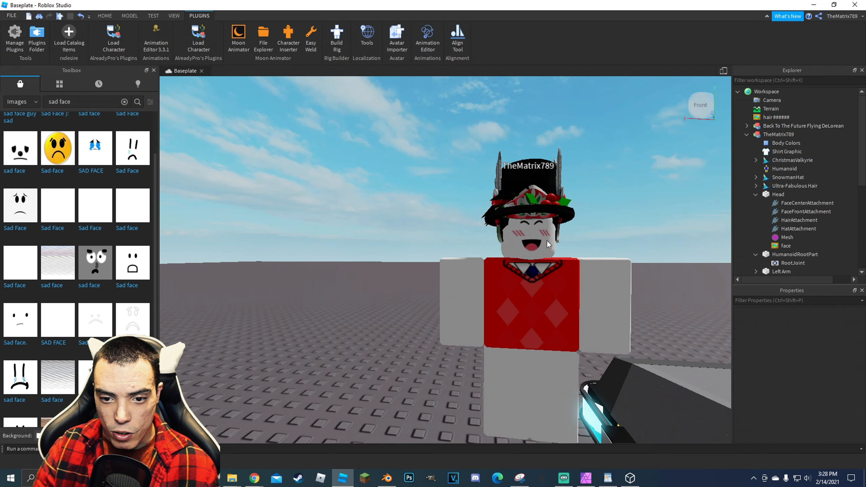
pyautogui.scroll(-3, 516, 239)
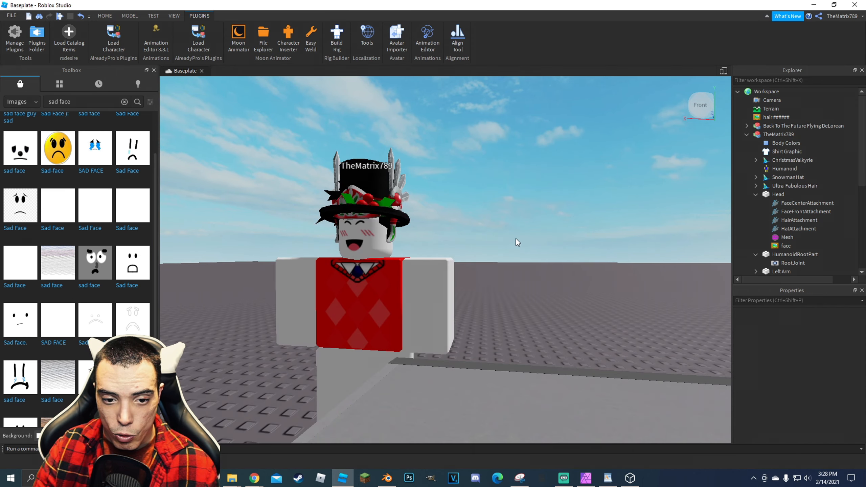
pyautogui.scroll(3, 491, 236)
pyautogui.rightClick(409, 236)
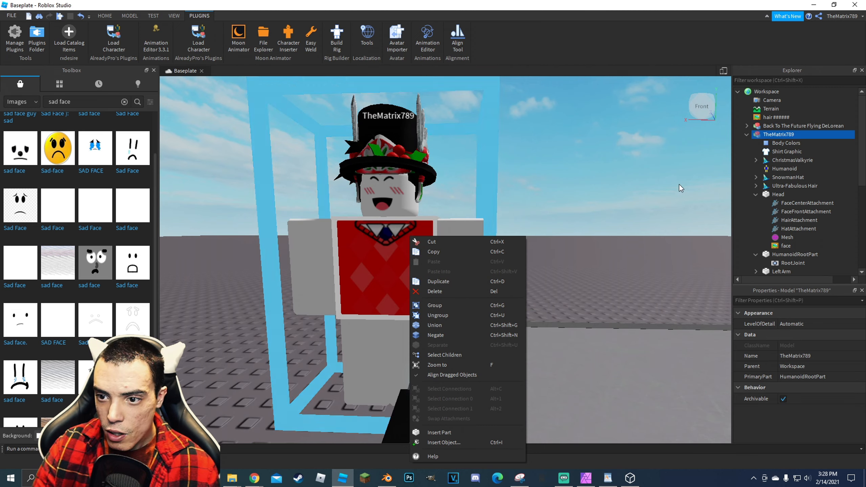
pyautogui.click(747, 136)
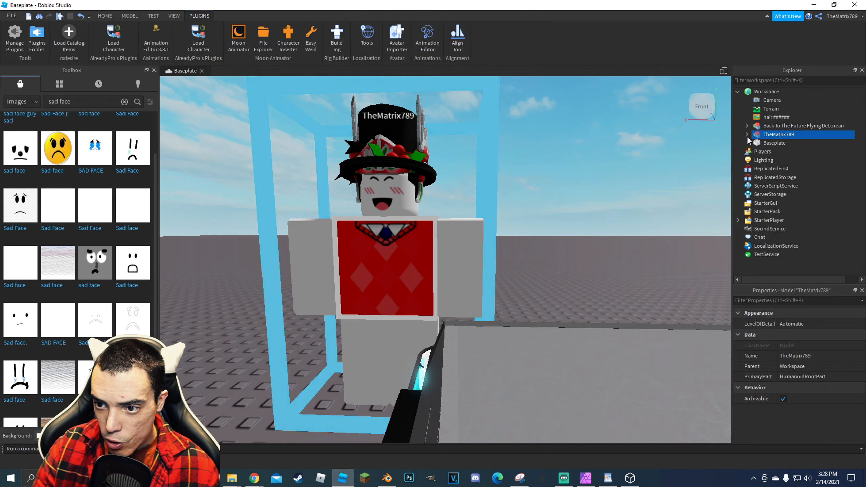
pyautogui.click(771, 168)
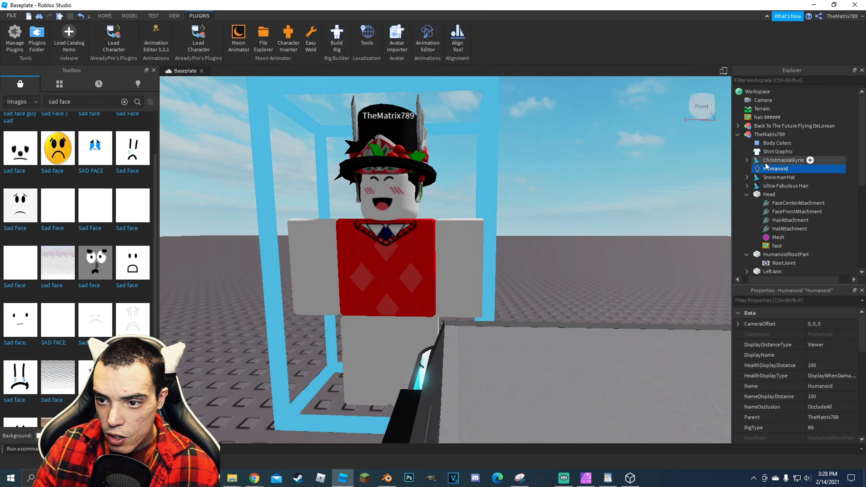
pyautogui.click(766, 162)
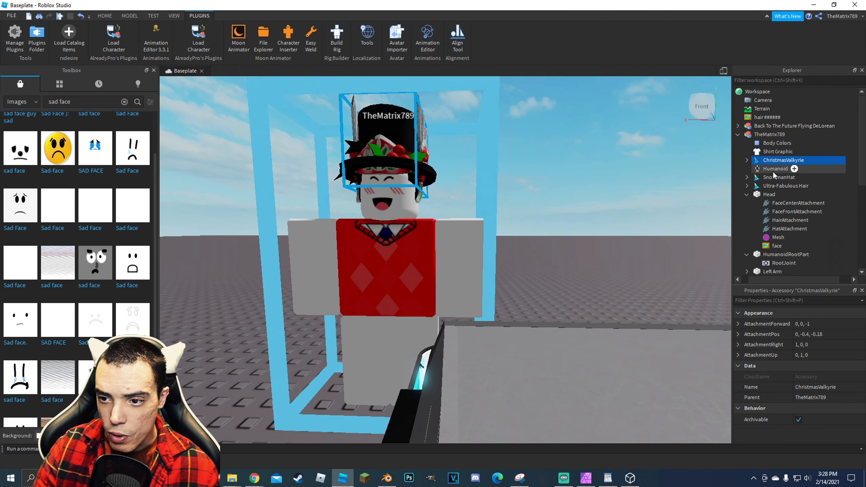
pyautogui.click(772, 170)
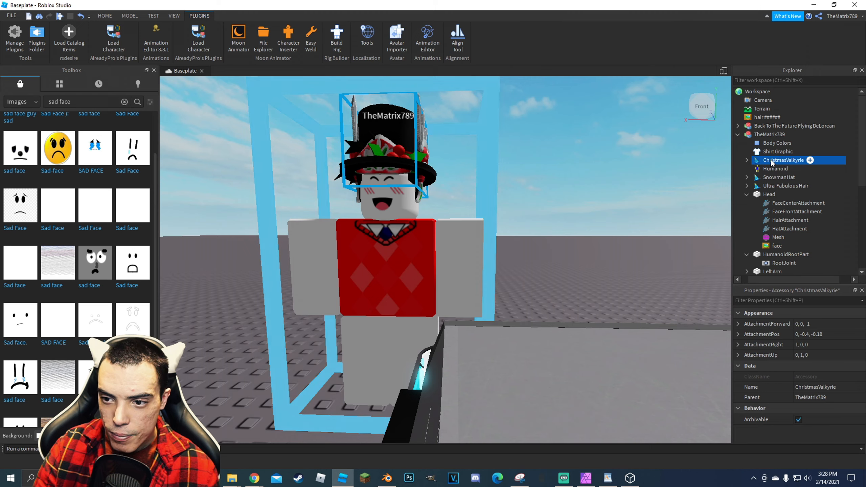
# - Remove the ChristmasValkyrie, SnowmanHat and Ultra-Fabulous Hair accessories and the Humanoid from the character model
pyautogui.rightClick(771, 160)
pyautogui.click(776, 169)
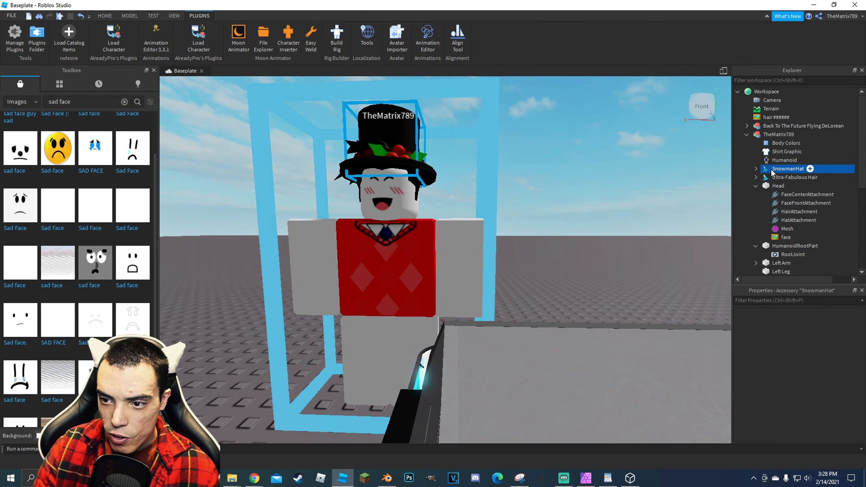
pyautogui.rightClick(771, 168)
pyautogui.click(778, 179)
pyautogui.rightClick(782, 169)
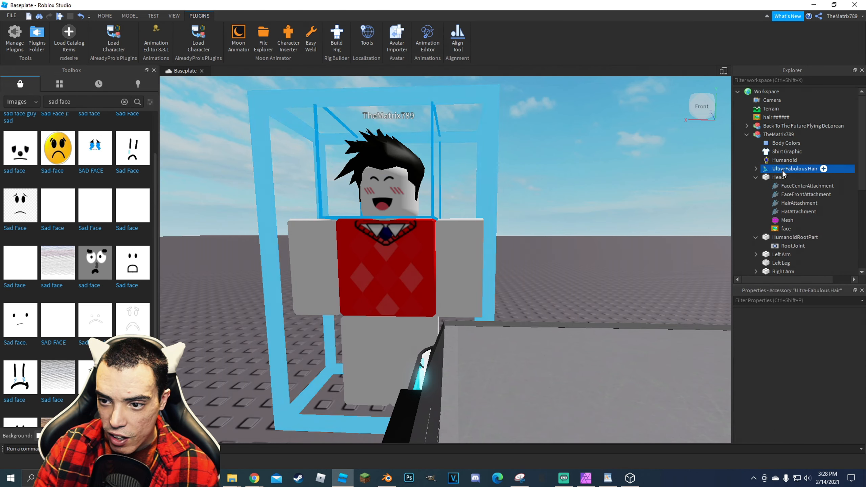
pyautogui.click(780, 177)
pyautogui.rightClick(773, 159)
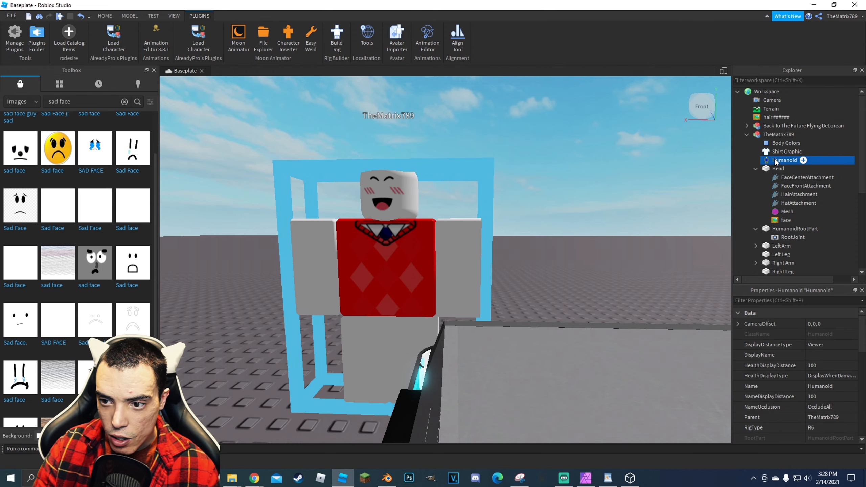
pyautogui.click(779, 169)
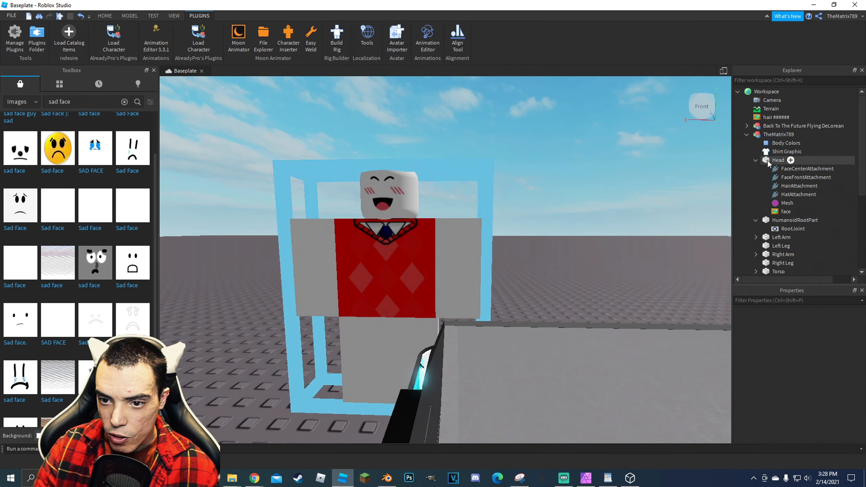
# - Export the character model as the OBJ file "mat happy" in the roblox objs folder
pyautogui.rightClick(766, 132)
pyautogui.click(758, 379)
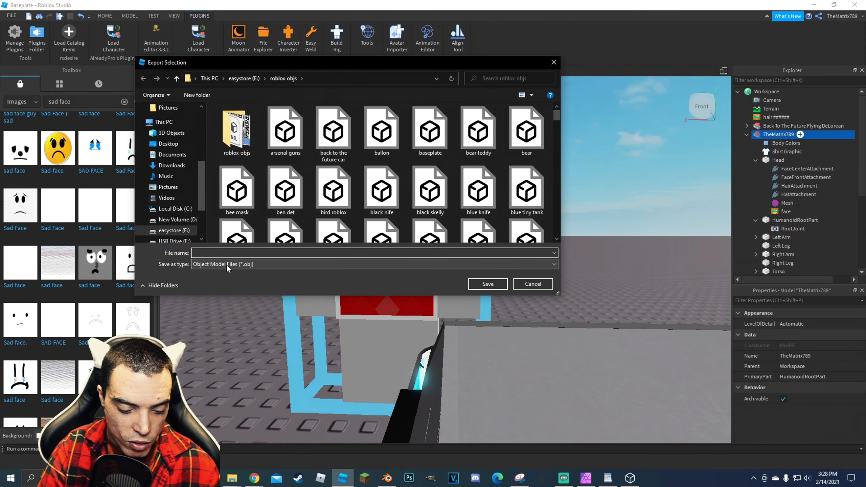
pyautogui.write('mat happy')
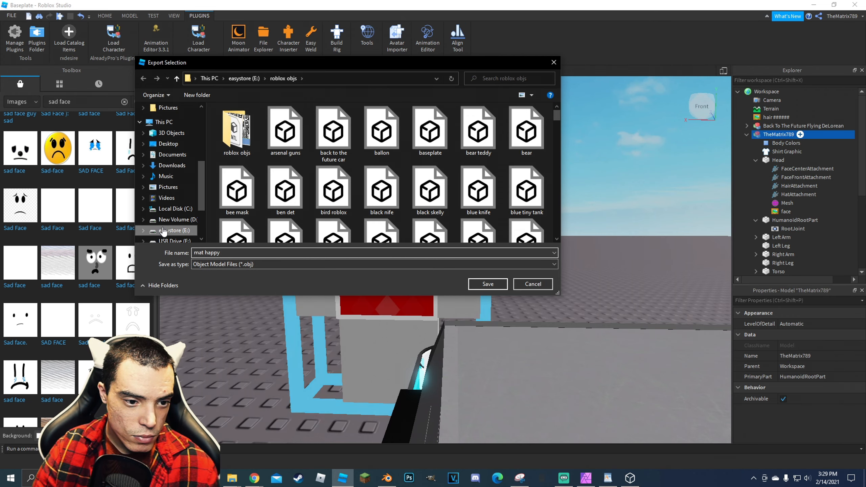
pyautogui.click(470, 284)
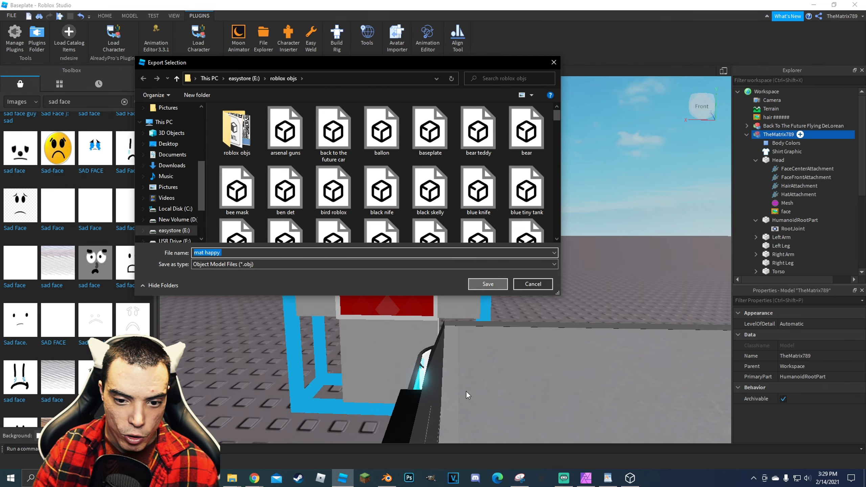
# - Switch to Blender and reposition the camera in fly mode so the DeLorean and the hat are both in frame
pyautogui.click(387, 478)
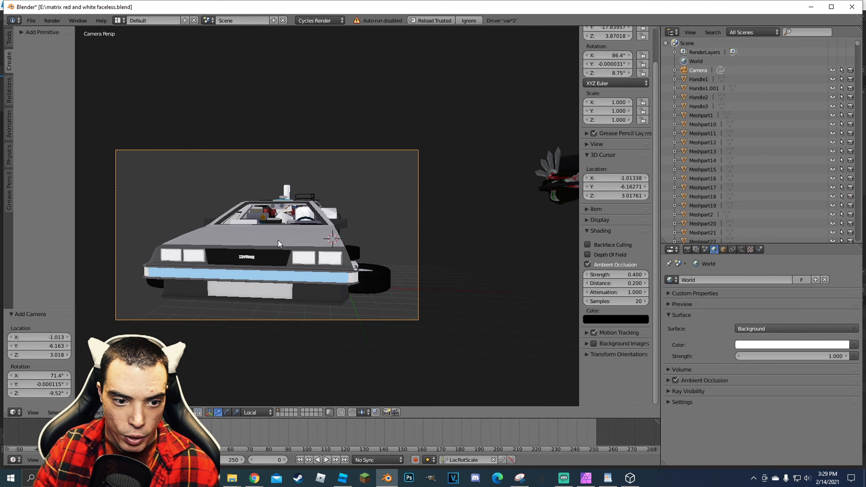
pyautogui.scroll(-4, 279, 243)
pyautogui.scroll(2, 392, 230)
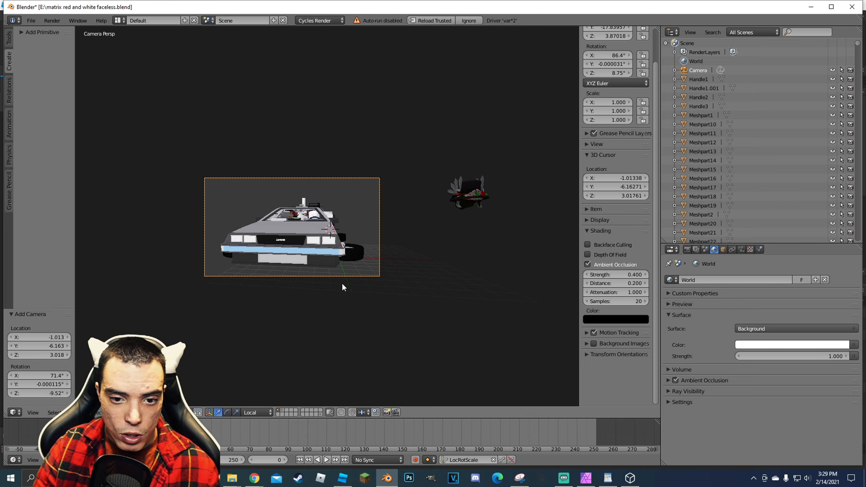
pyautogui.scroll(3, 343, 286)
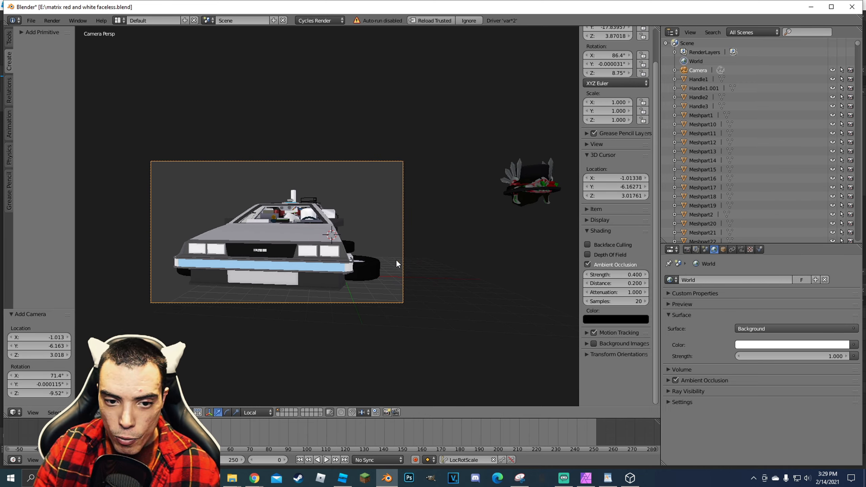
pyautogui.scroll(1, 386, 239)
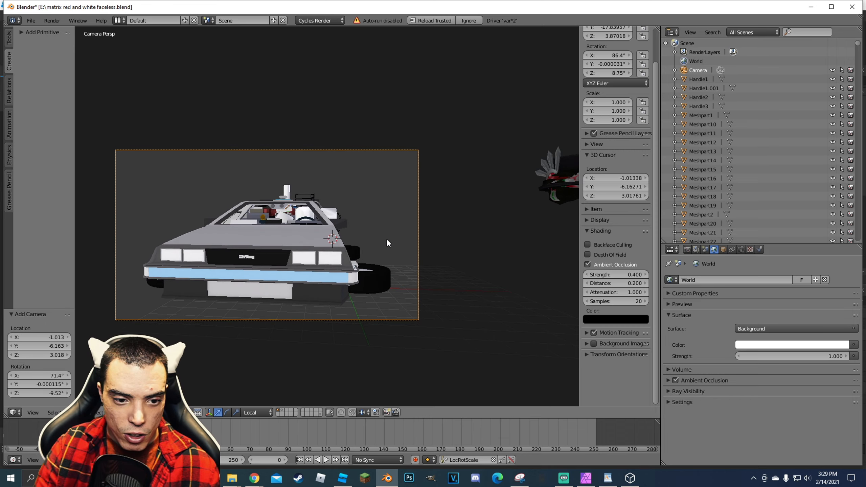
pyautogui.press('a')
pyautogui.click(387, 239)
pyautogui.hotkey('shift', 'f')
pyautogui.press('s')
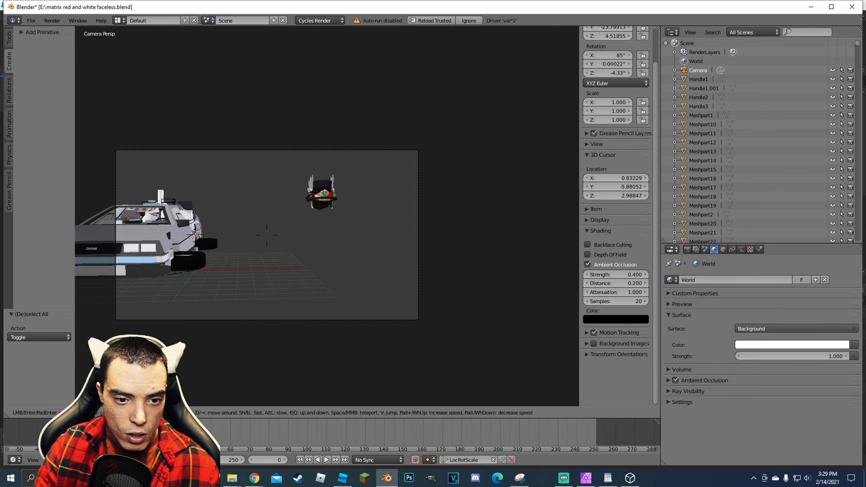
pyautogui.click(356, 324)
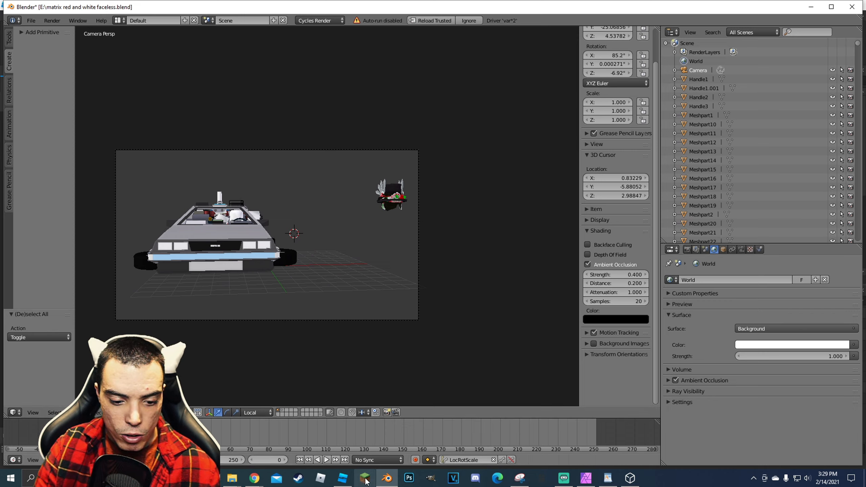
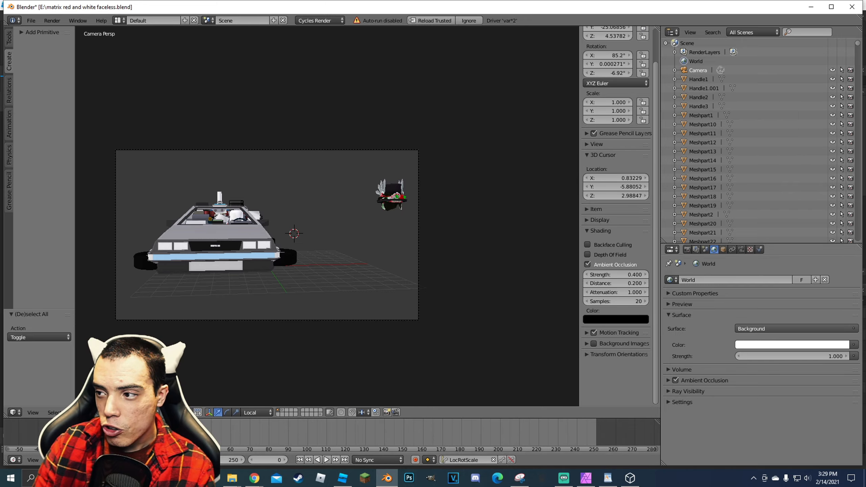
# - Bring the File Explorer window into view, look through the rendered images in the poses folder, and move the window away again
pyautogui.moveTo(865, 99); pyautogui.dragTo(421, 63)
pyautogui.scroll(-10, 518, 220)
pyautogui.scroll(10, 492, 225)
pyautogui.scroll(-4, 492, 225)
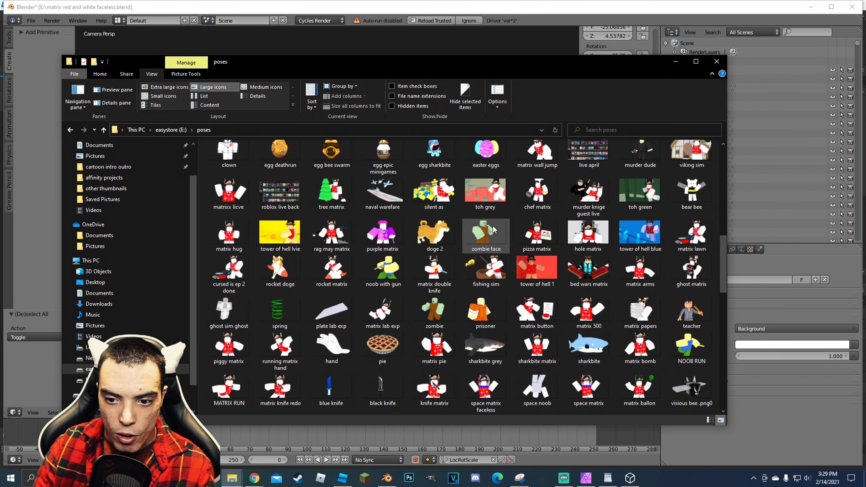
pyautogui.scroll(-10, 476, 253)
pyautogui.scroll(17, 473, 259)
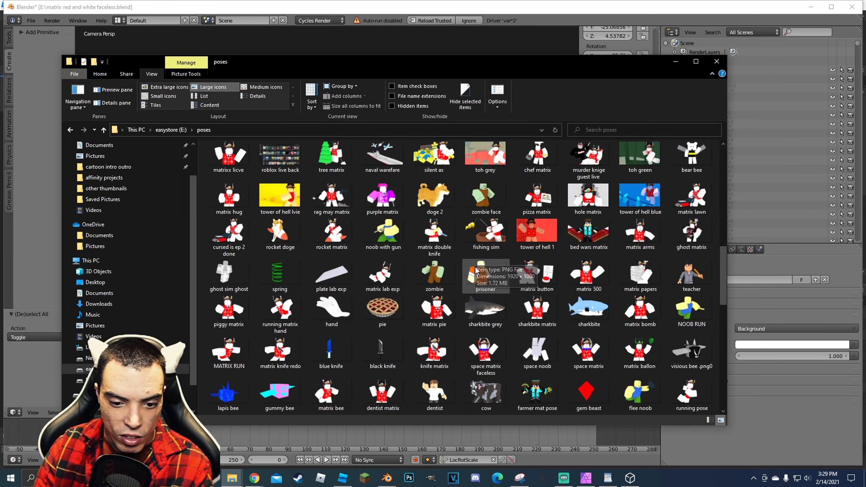
pyautogui.moveTo(406, 66); pyautogui.dragTo(864, 98)
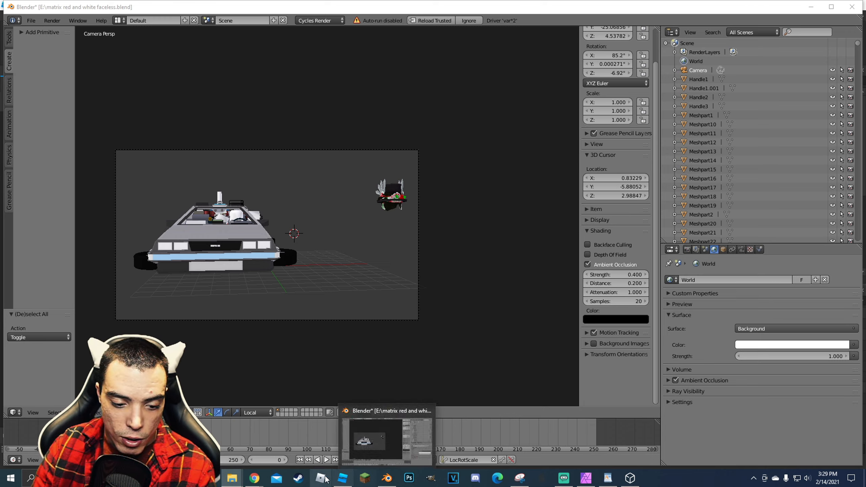
# - Switch to Affinity Photo to view the composed thumbnail, and switch to a new tab in Chrome
pyautogui.click(586, 476)
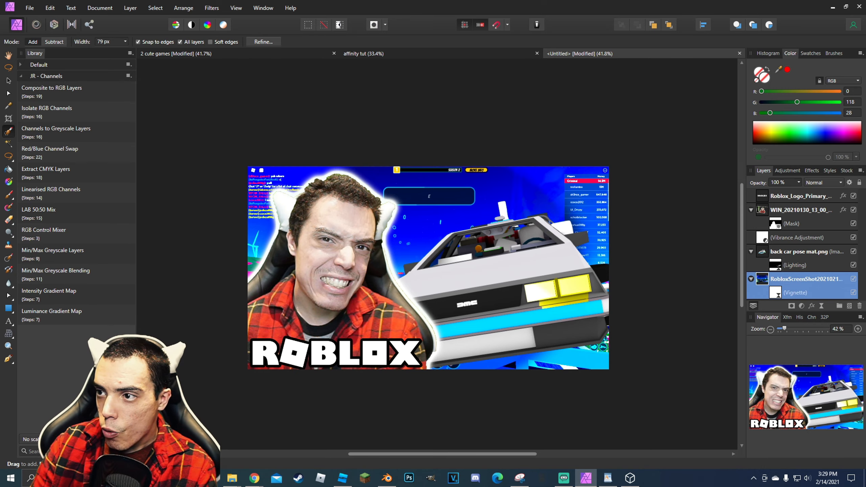
pyautogui.hotkey('alt', 'Tab')
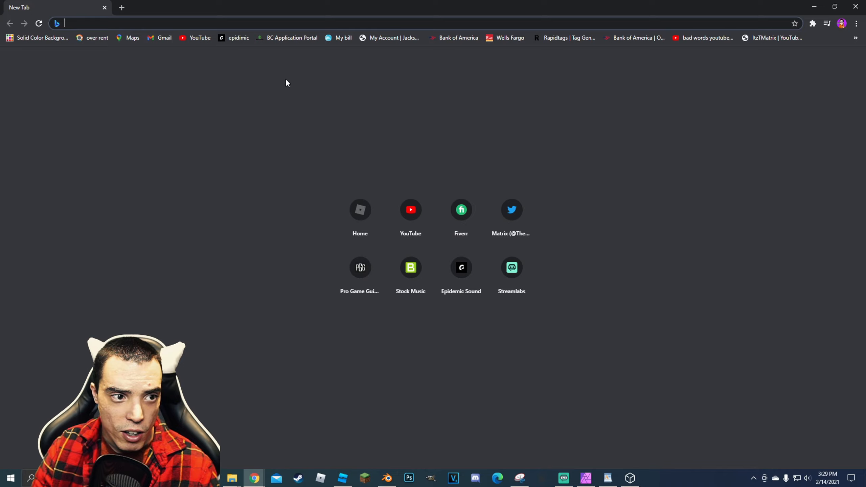
# - Search the web for "lighting effect png" and look through the image results
pyautogui.write('lighting ')
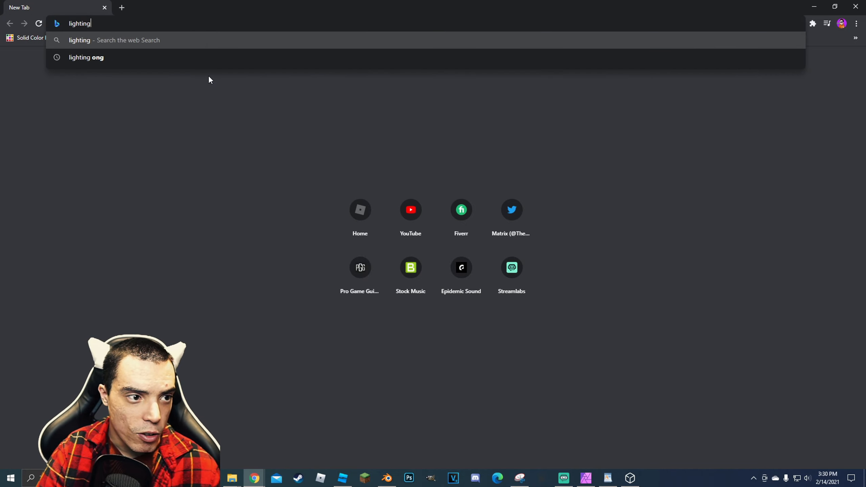
pyautogui.write('effect png')
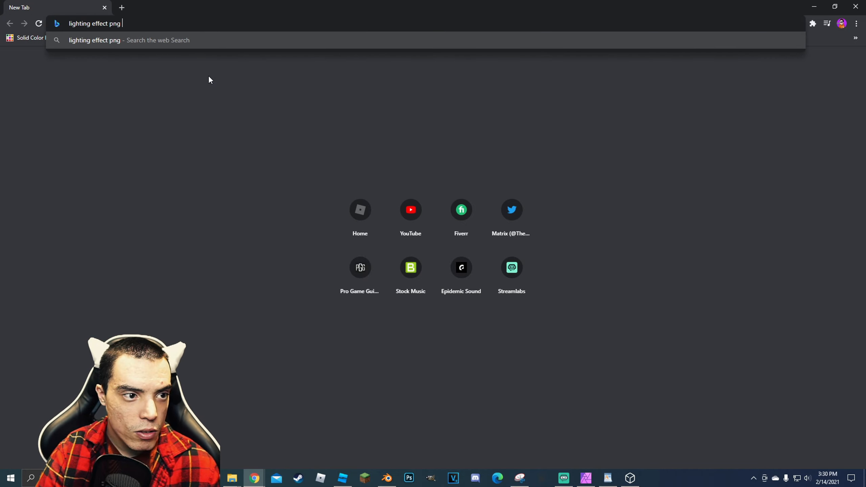
pyautogui.press('Return')
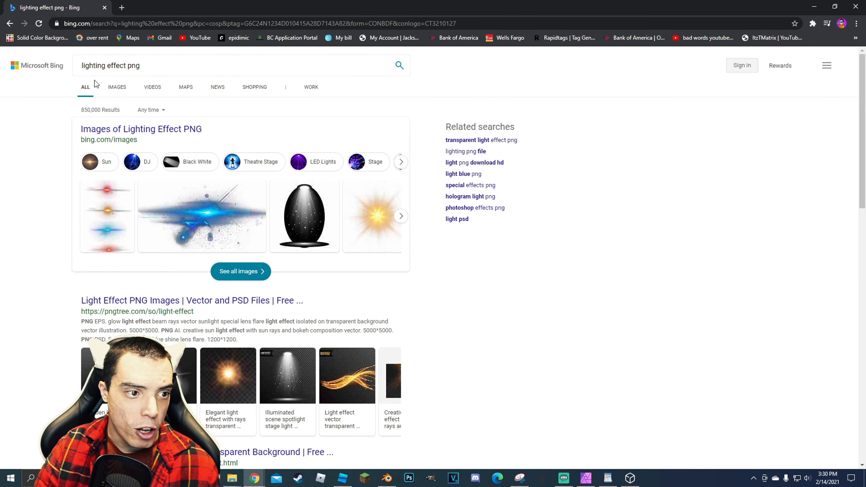
pyautogui.click(110, 89)
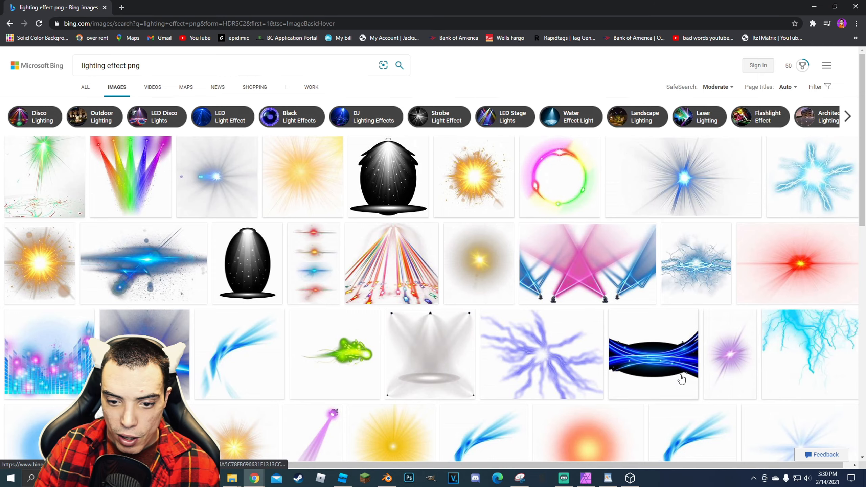
pyautogui.scroll(-5, 680, 378)
pyautogui.scroll(-2, 199, 223)
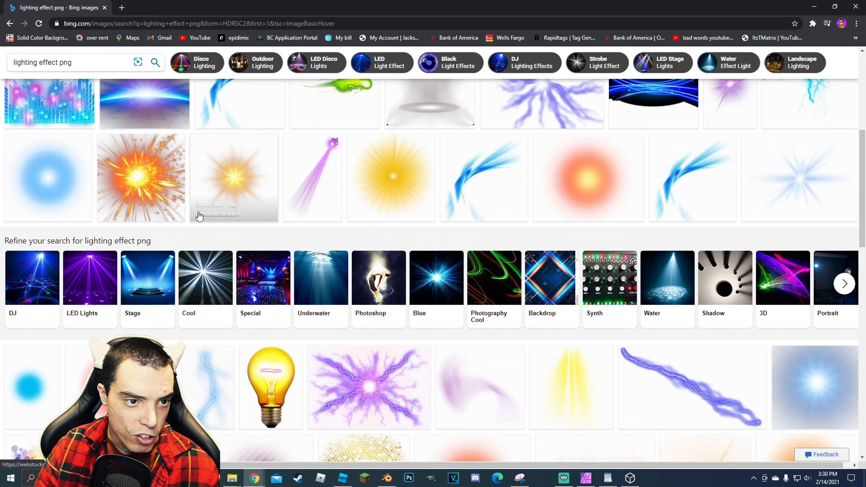
pyautogui.scroll(10, 195, 216)
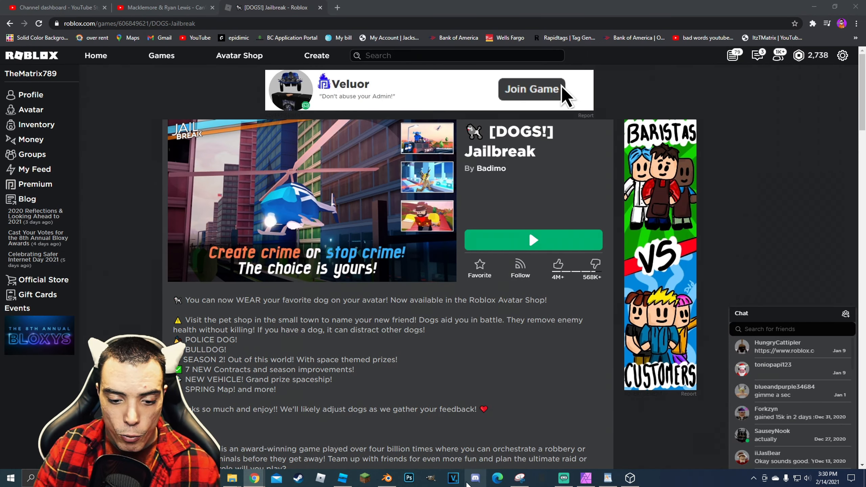
# - Switch to Affinity Photo to view the composed thumbnail, and clear the selection of the rectangle
pyautogui.click(586, 477)
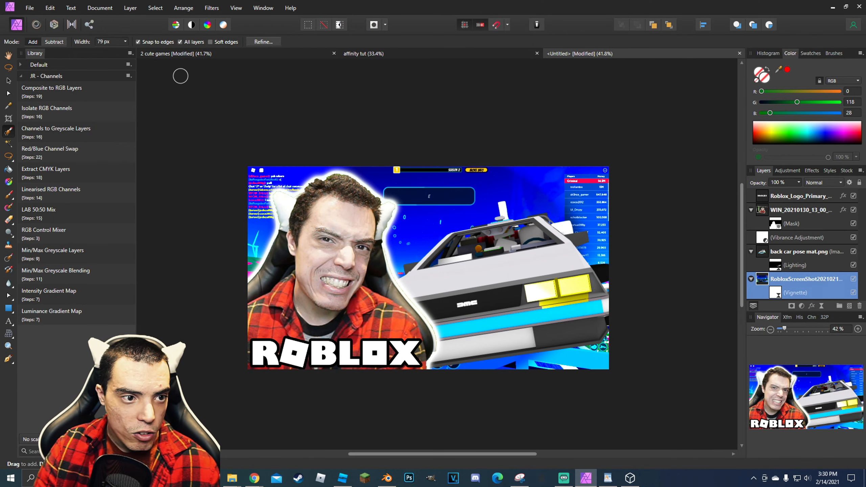
pyautogui.click(388, 61)
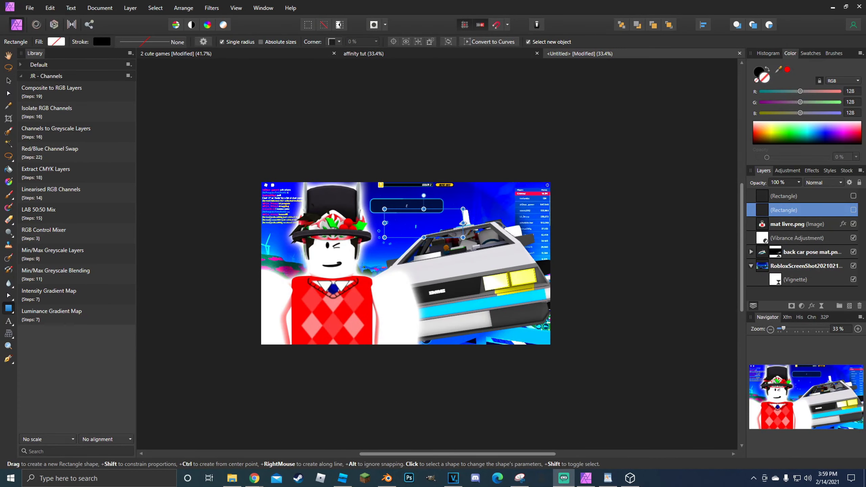
pyautogui.click(511, 154)
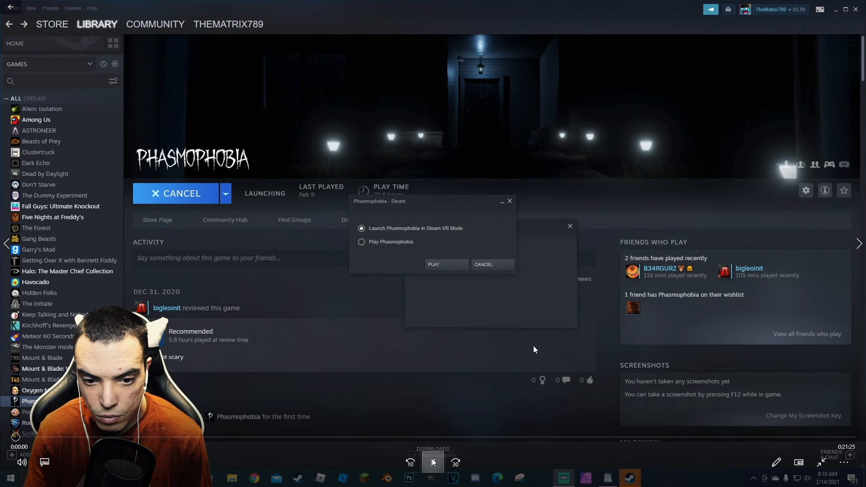
pyautogui.click(432, 459)
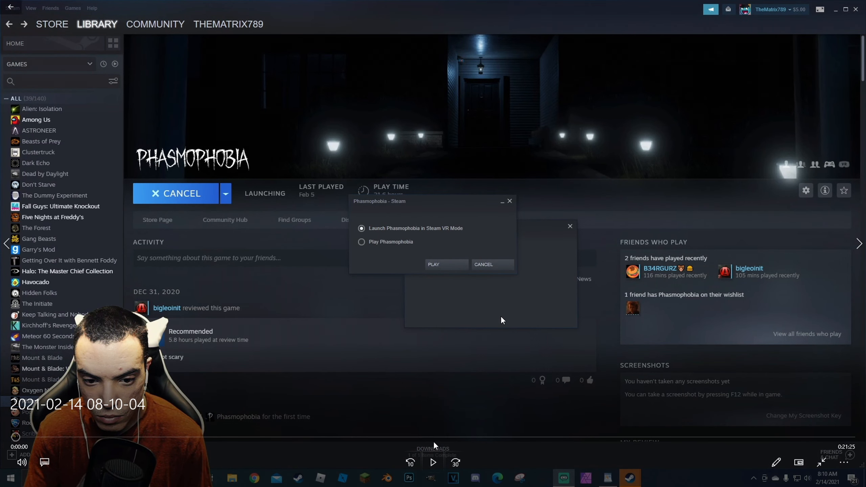
pyautogui.click(433, 437)
pyautogui.moveTo(437, 439); pyautogui.dragTo(458, 439)
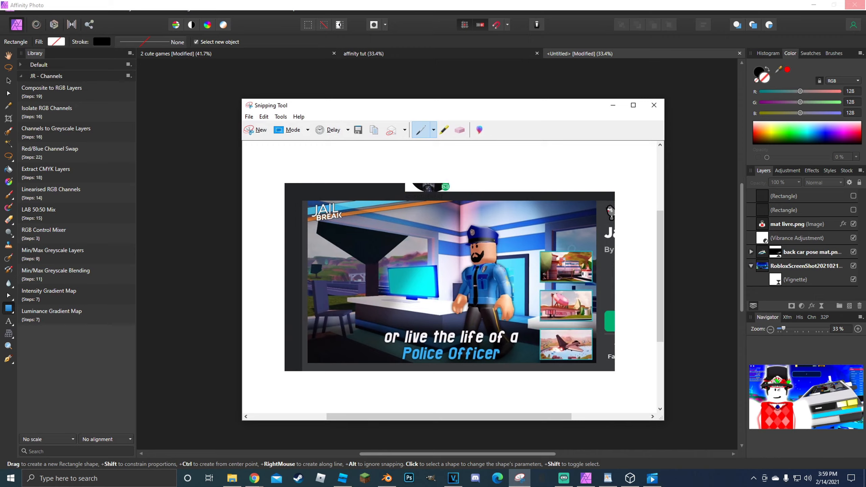
# - Bring the gameplay recording back into view, snip its full frame with the Snipping Tool, and move the snip window out of the way
pyautogui.moveTo(492, 108); pyautogui.dragTo(865, 112)
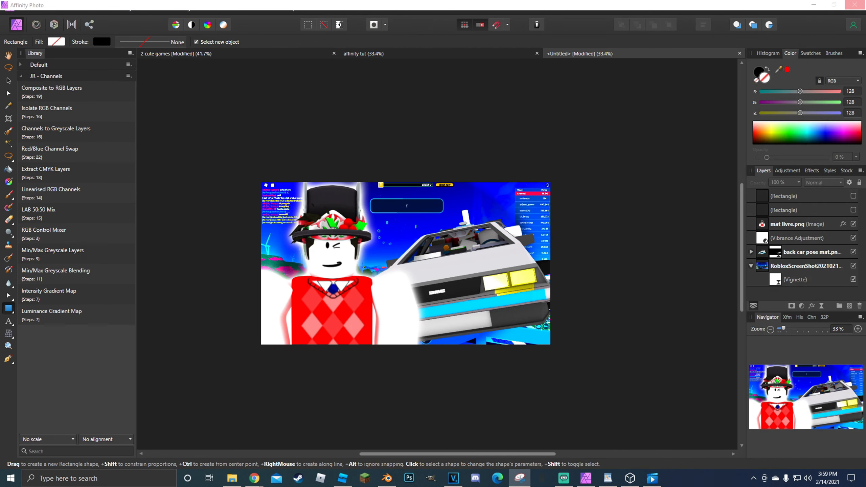
pyautogui.click(652, 479)
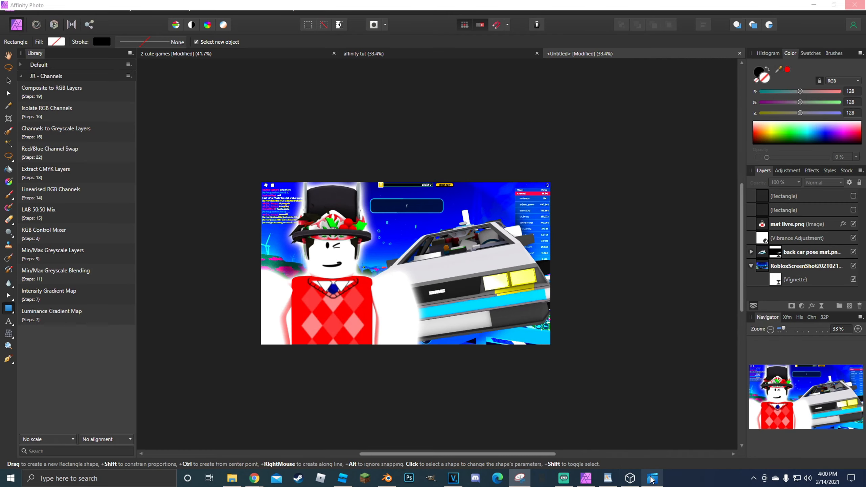
pyautogui.click(652, 478)
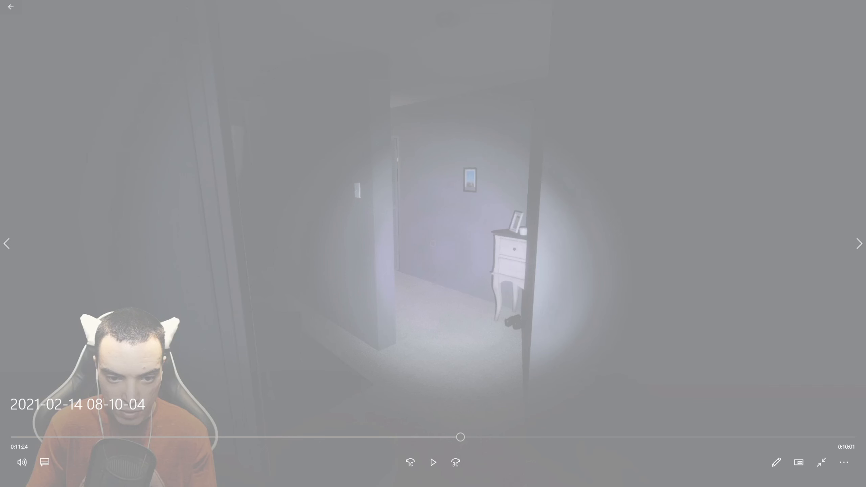
pyautogui.moveTo(2, 4); pyautogui.dragTo(850, 484)
pyautogui.moveTo(864, 484); pyautogui.dragTo(863, 486)
pyautogui.moveTo(285, 8); pyautogui.dragTo(865, 44)
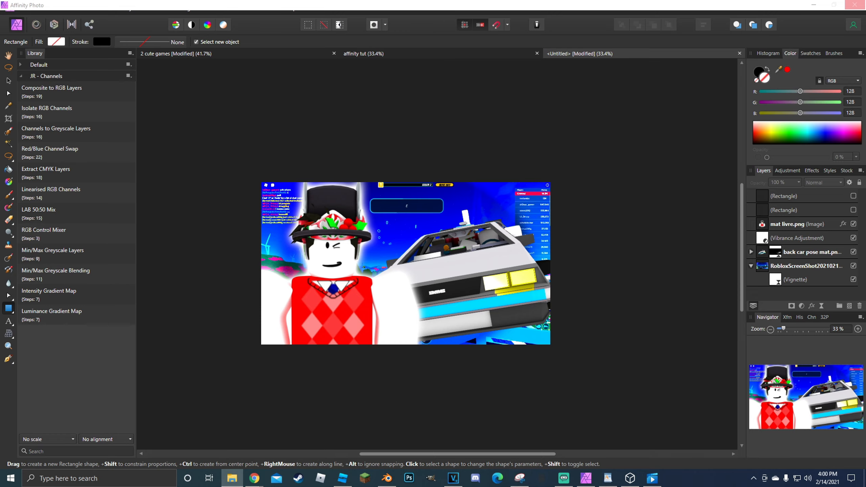
# - Browse File Explorer to the Saved Pictures folder inside Pictures, and move the window off the thumbnail
pyautogui.click(232, 478)
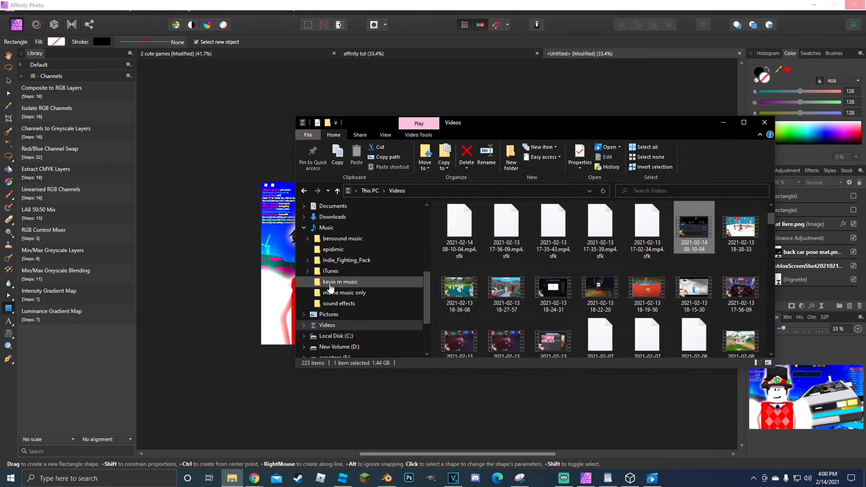
pyautogui.scroll(-2, 338, 300)
pyautogui.scroll(-1, 336, 303)
pyautogui.click(339, 315)
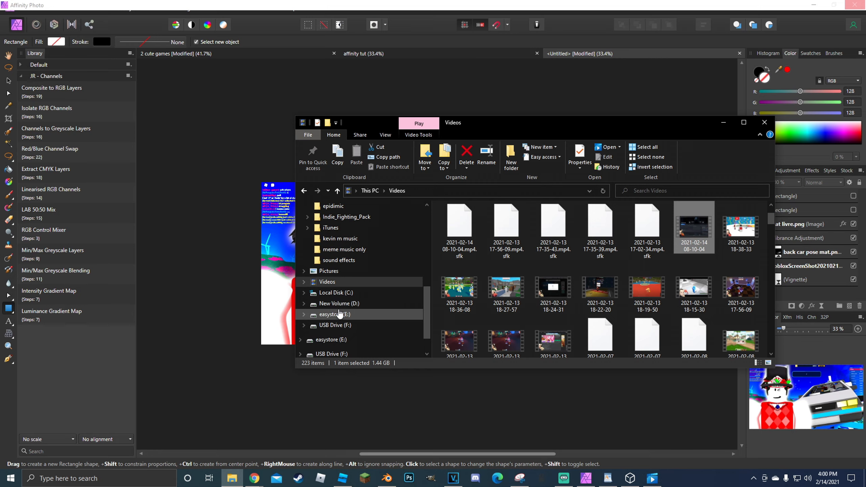
pyautogui.scroll(-7, 491, 283)
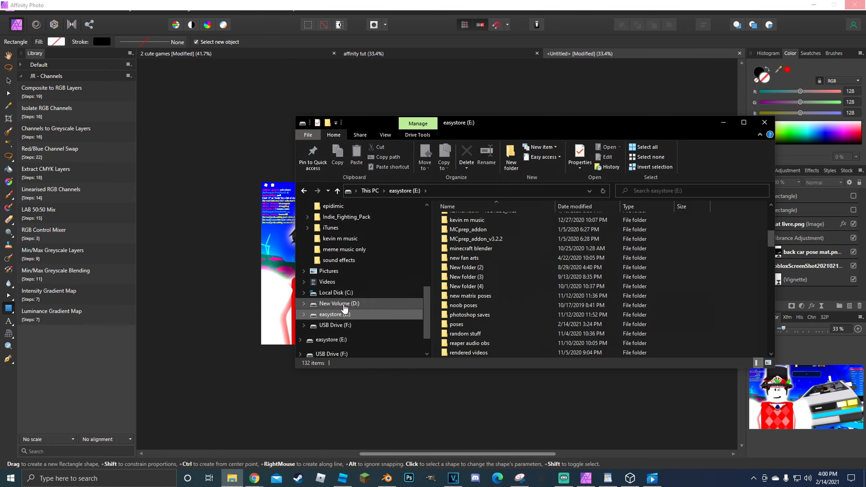
pyautogui.scroll(1, 341, 299)
pyautogui.click(346, 296)
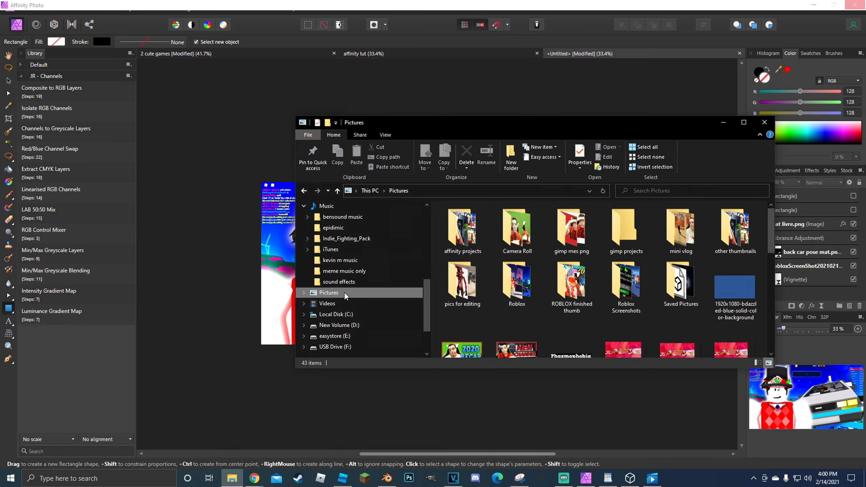
pyautogui.click(305, 293)
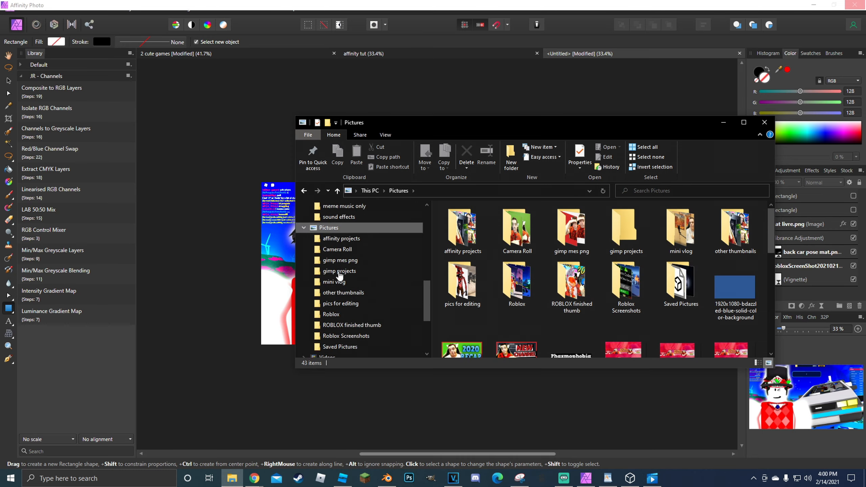
pyautogui.scroll(-1, 340, 274)
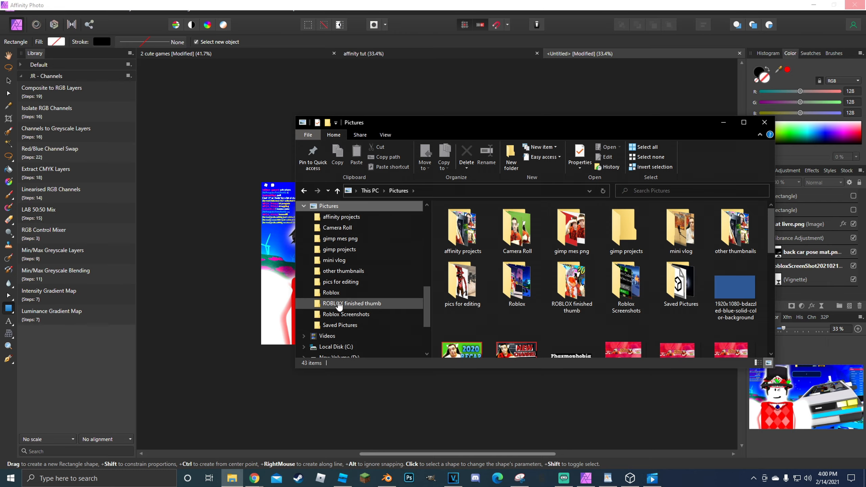
pyautogui.click(338, 324)
pyautogui.moveTo(532, 119); pyautogui.dragTo(865, 132)
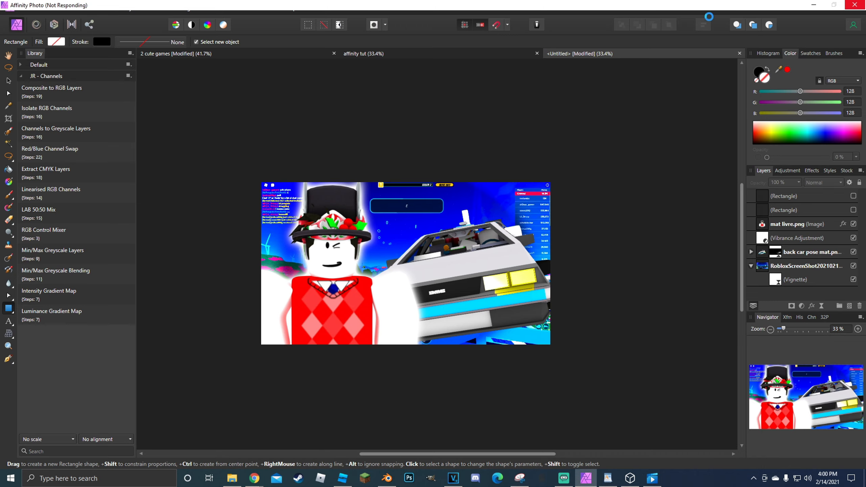
# - Force-close the unresponsive Affinity Photo and start it again
pyautogui.click(855, 5)
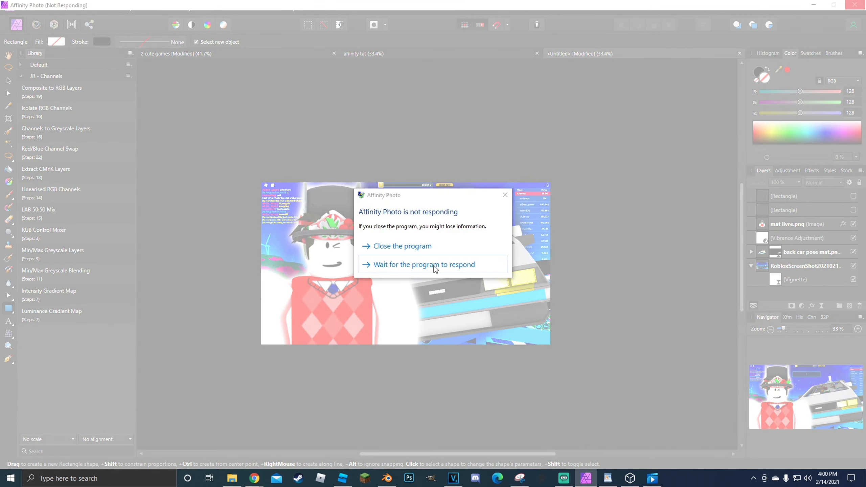
pyautogui.click(377, 243)
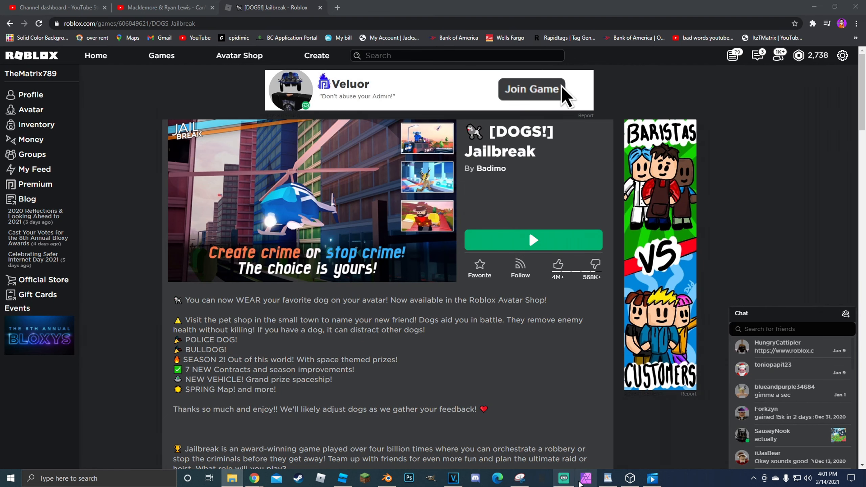
pyautogui.click(581, 479)
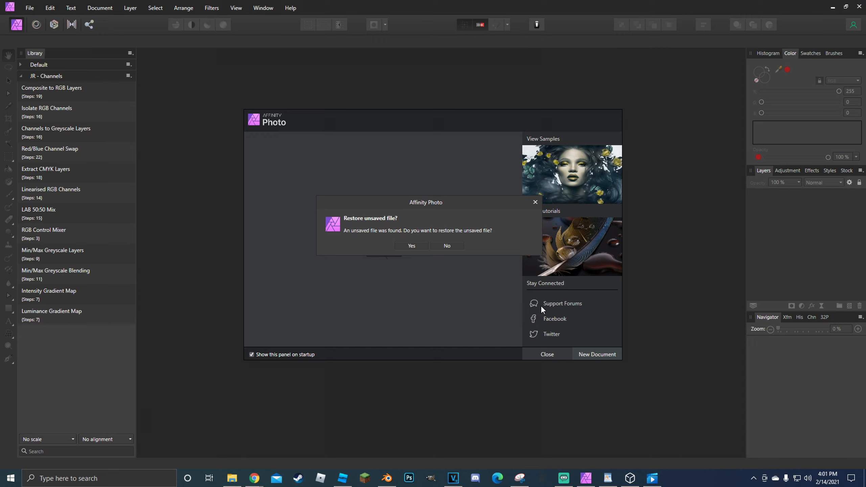
# - Decline to restore the unsaved file, and open the web presets for a new document
pyautogui.click(436, 245)
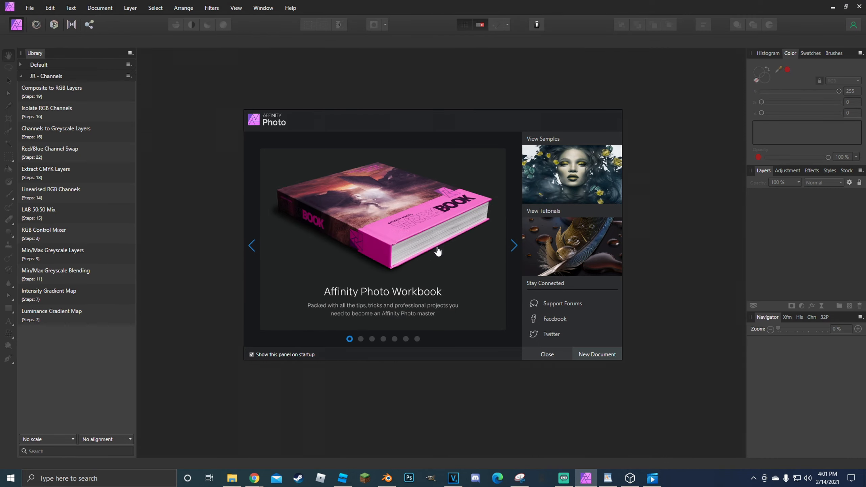
pyautogui.click(593, 355)
pyautogui.scroll(-3, 274, 300)
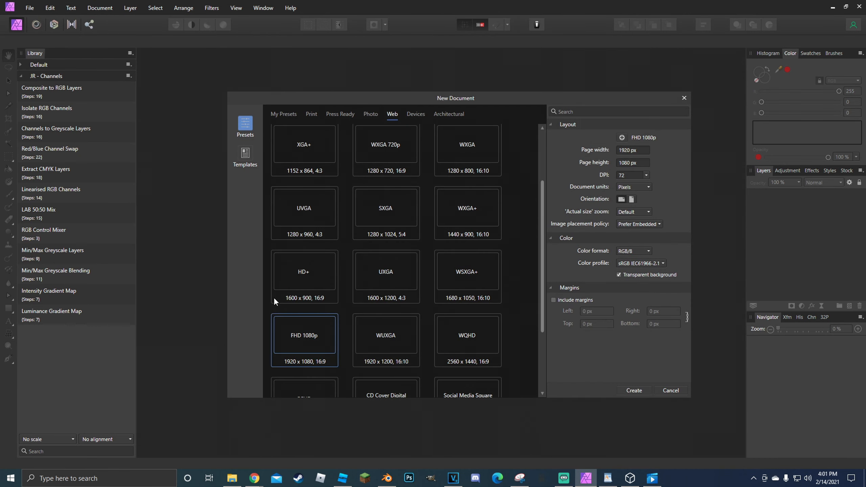
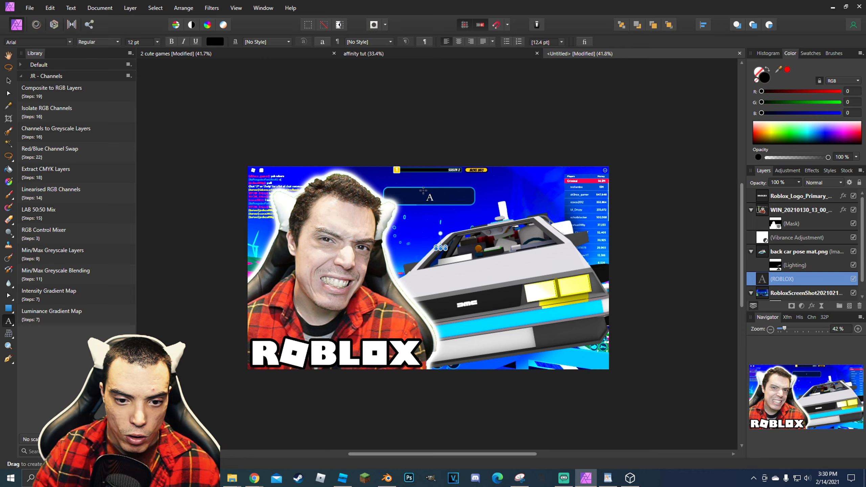
# - Enlarge the ROBLOX text across the car to about 204.3 pt and move its layer to the top of the layer stack
pyautogui.moveTo(441, 249); pyautogui.dragTo(597, 276)
pyautogui.moveTo(775, 283); pyautogui.dragTo(804, 203)
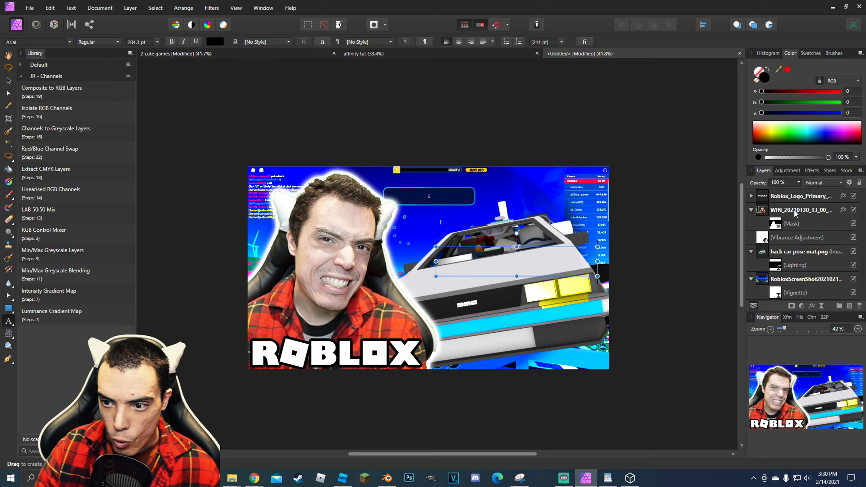
pyautogui.hotkey('ctrl', 'z')
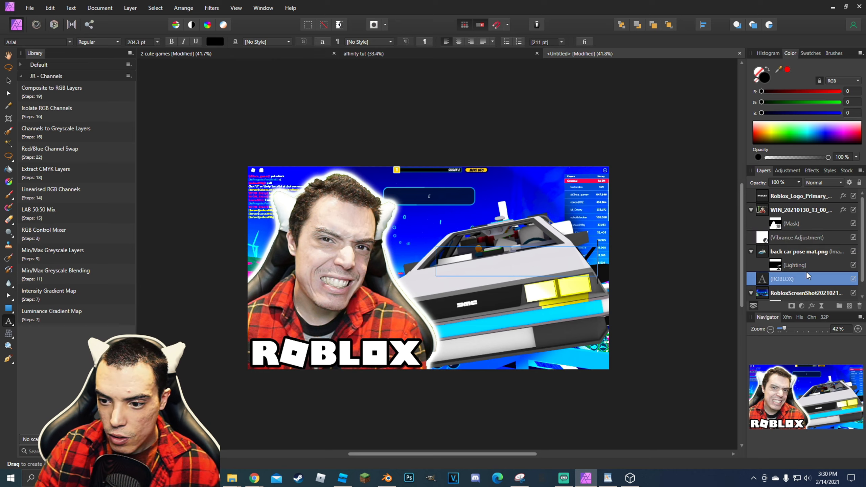
pyautogui.moveTo(793, 283); pyautogui.dragTo(755, 204)
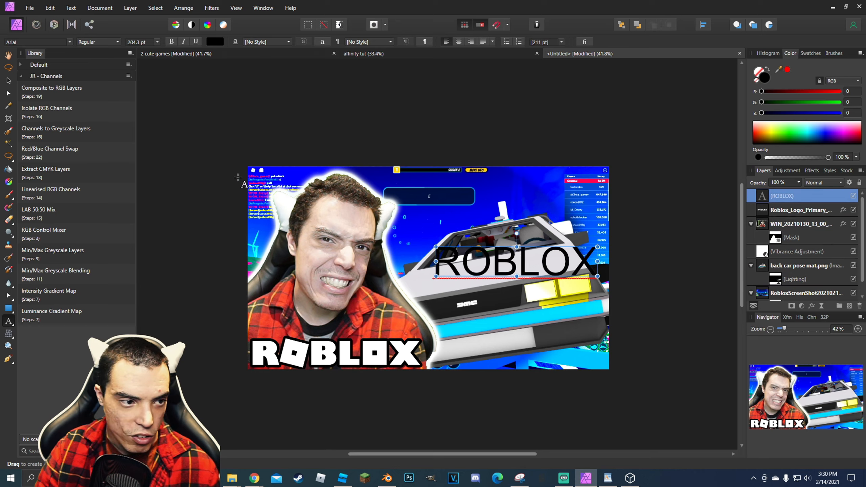
# - Select all of the ROBLOX text, preview fonts from the font list, and apply a heavy condensed typeface
pyautogui.hotkey('ctrl', 'a')
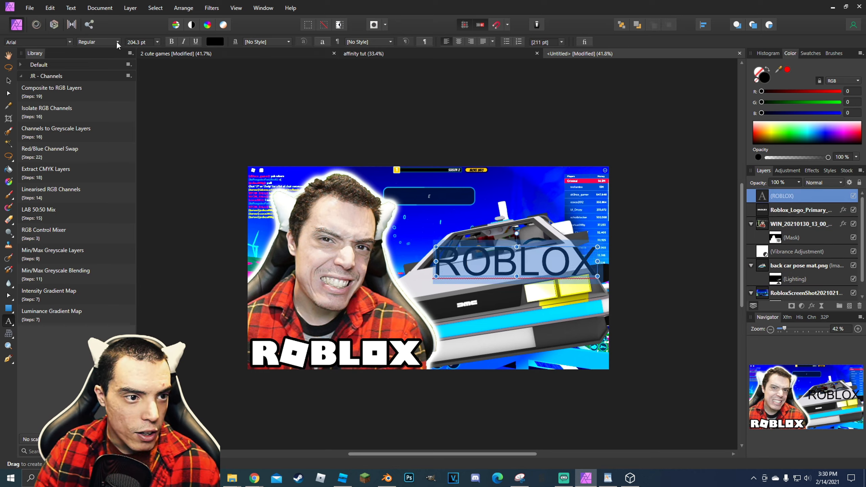
pyautogui.click(71, 40)
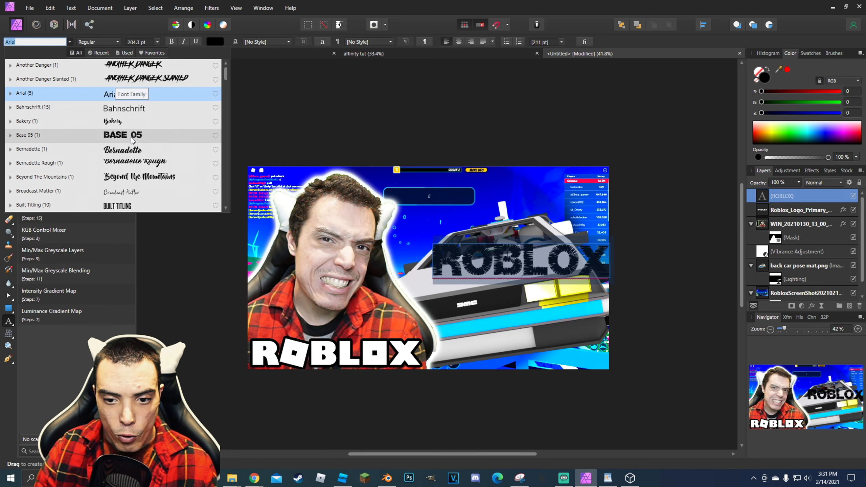
pyautogui.scroll(-1, 116, 171)
pyautogui.scroll(-5, 117, 173)
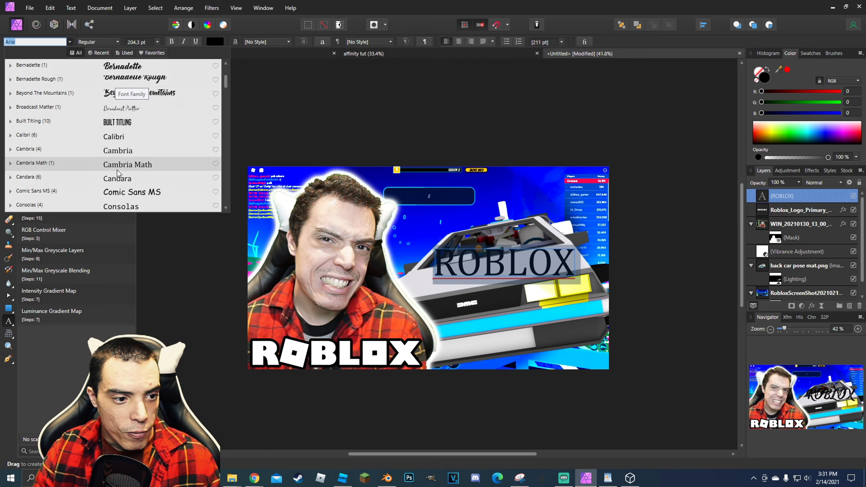
pyautogui.scroll(-2, 137, 162)
pyautogui.scroll(-2, 129, 161)
pyautogui.scroll(2, 123, 158)
pyautogui.scroll(-2, 119, 157)
pyautogui.click(118, 156)
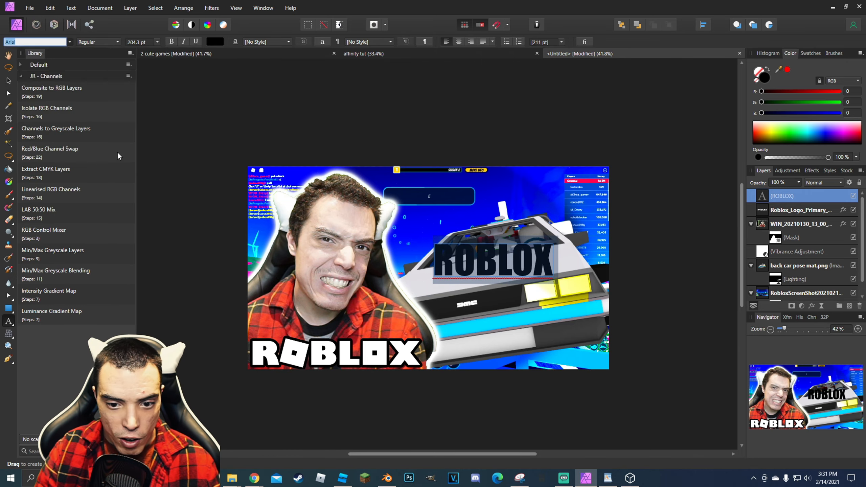
# - Fill the selected ROBLOX text with golden yellow, RGB 255, 216, 0
pyautogui.moveTo(763, 134); pyautogui.dragTo(768, 132)
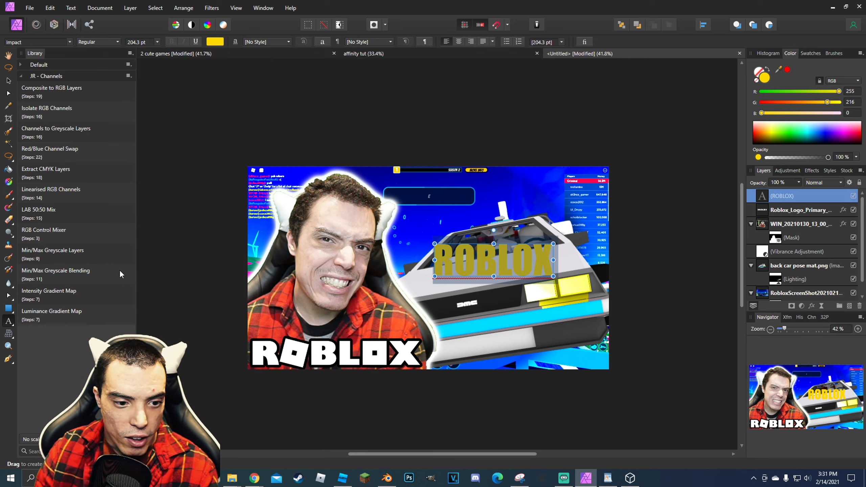
# - Look over the example thumbnails in the affinity tut document and browse the FLAME EFFET PNG image results in Chrome
pyautogui.click(379, 54)
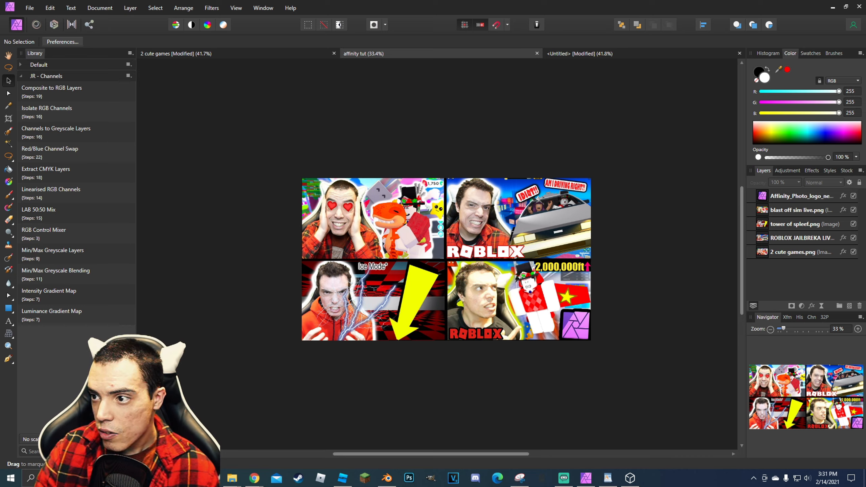
pyautogui.click(254, 477)
pyautogui.scroll(-2, 399, 159)
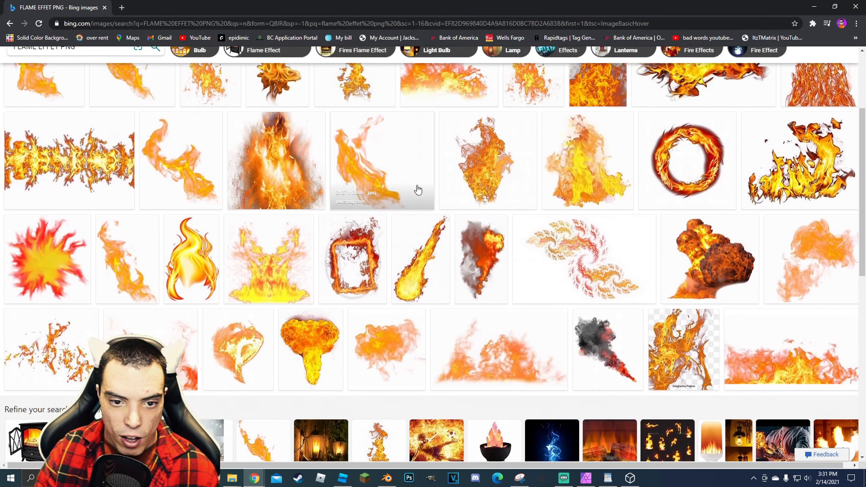
pyautogui.scroll(-2, 417, 189)
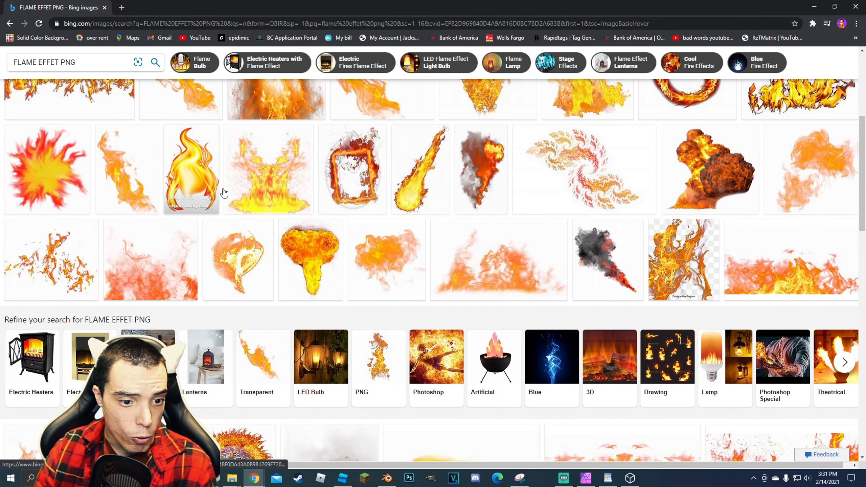
pyautogui.scroll(-3, 419, 267)
pyautogui.moveTo(76, 9); pyautogui.dragTo(865, 239)
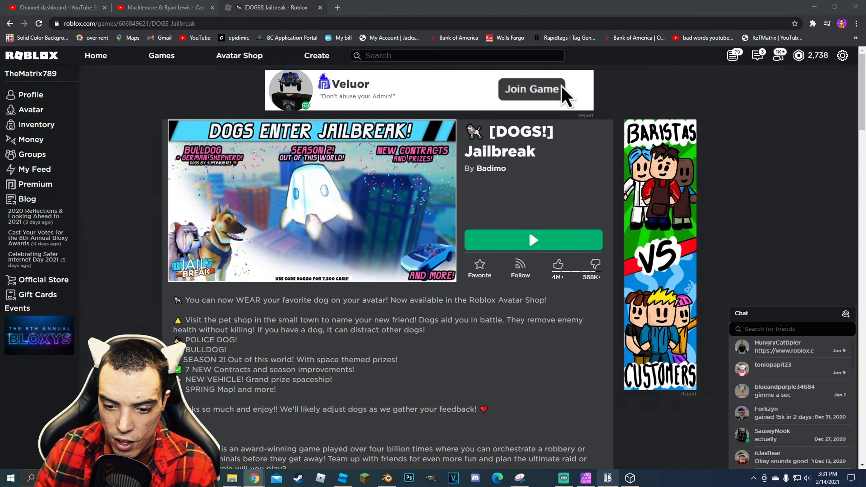
pyautogui.click(586, 477)
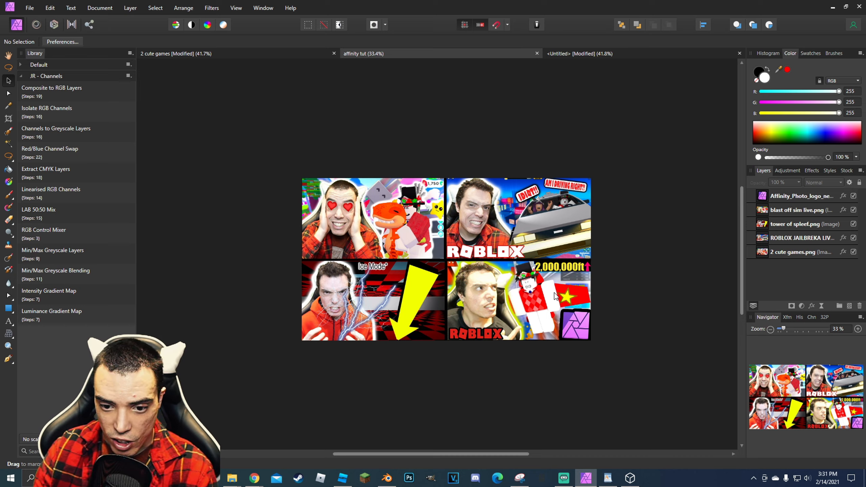
pyautogui.click(566, 277)
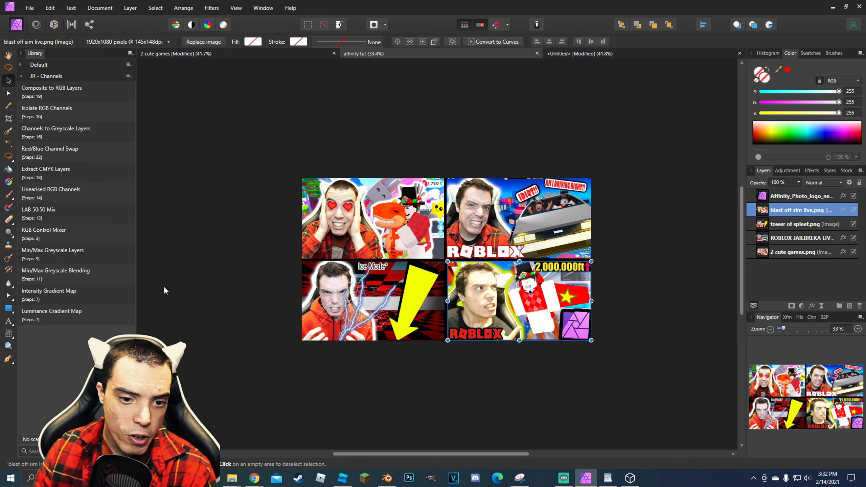
# - Delete the portrait cutout and the white Roblox logo from the untitled thumbnail, and remove the B from the yellow ROBLOX text
pyautogui.click(560, 55)
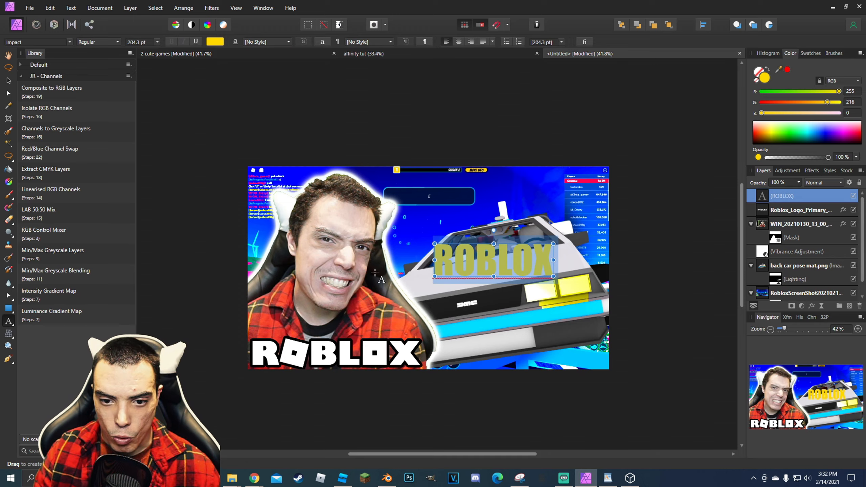
pyautogui.click(323, 278)
pyautogui.click(357, 282)
pyautogui.press('Delete')
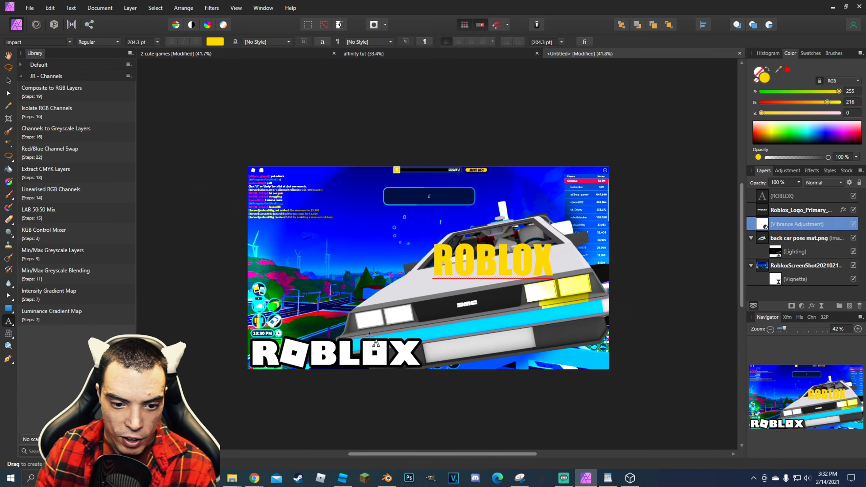
pyautogui.click(374, 347)
pyautogui.click(372, 346)
pyautogui.press('Delete')
pyautogui.click(494, 266)
pyautogui.press('BackSpace')
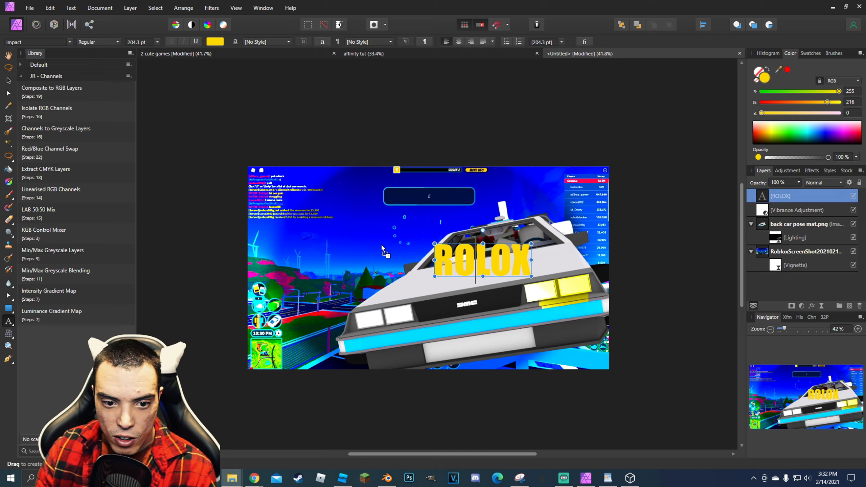
# - Place mat livre.png in the thumbnail, enlarge the avatar and position it on the left side of the canvas beside the car
pyautogui.hotkey('ctrl', 'v')
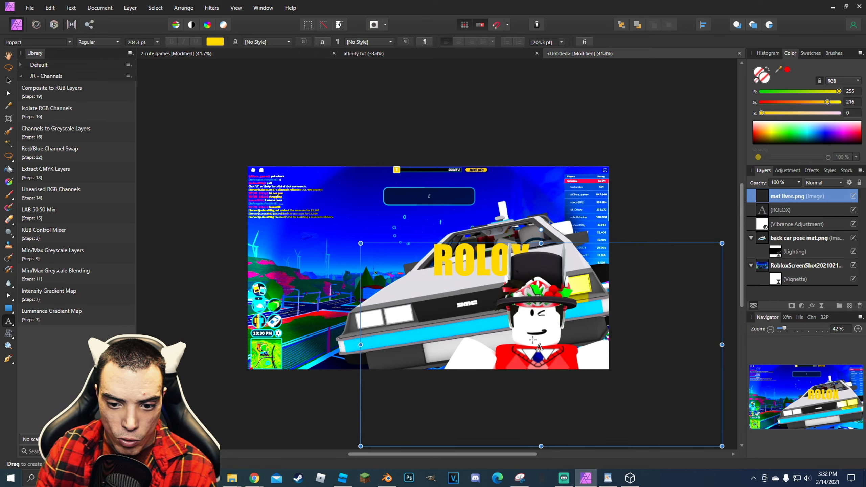
pyautogui.click(537, 341)
pyautogui.write('V')
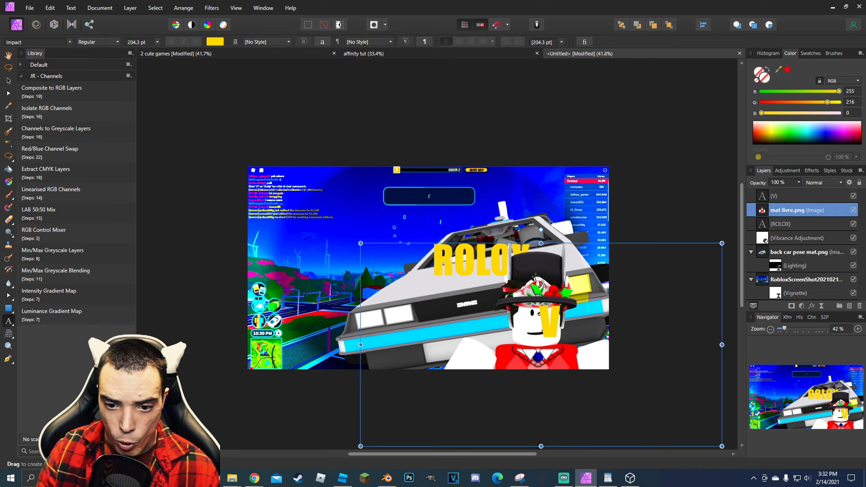
pyautogui.press('Escape')
pyautogui.click(464, 259)
pyautogui.moveTo(527, 259); pyautogui.dragTo(339, 197)
pyautogui.moveTo(533, 182); pyautogui.dragTo(618, 139)
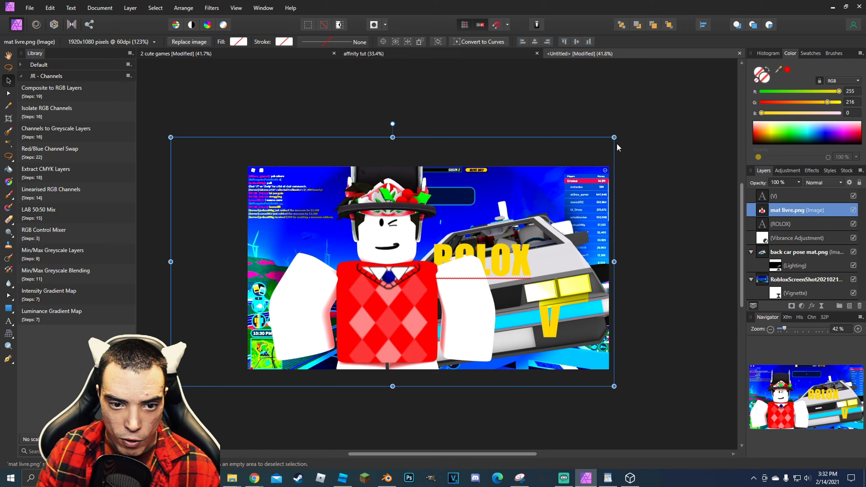
pyautogui.moveTo(404, 193); pyautogui.dragTo(349, 217)
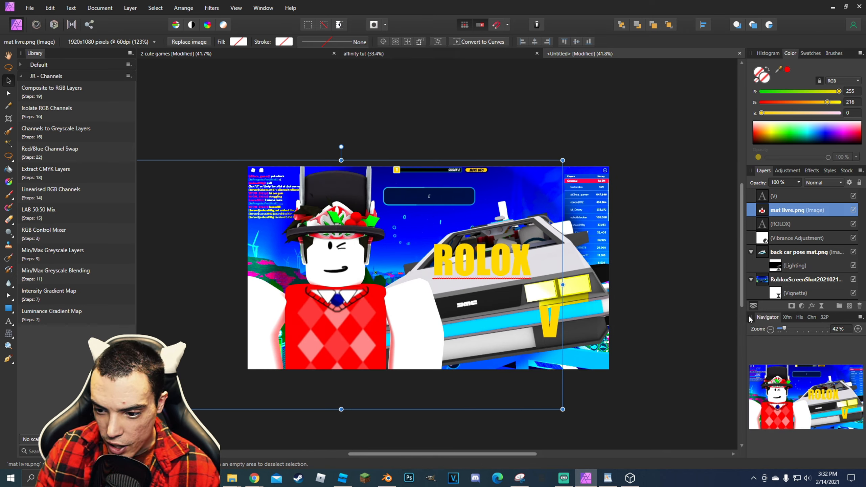
# - Add a white outer glow to the mat livre.png avatar with a radius of about 75.2 px
pyautogui.click(811, 306)
pyautogui.click(461, 246)
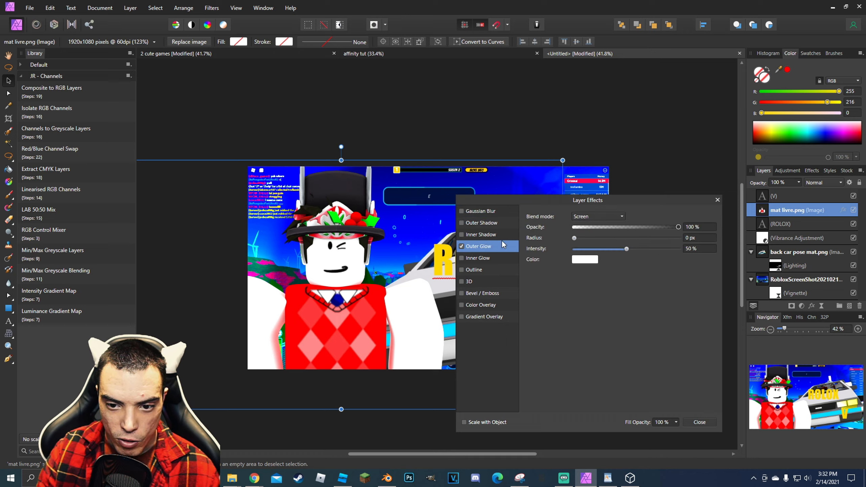
pyautogui.moveTo(580, 236); pyautogui.dragTo(672, 243)
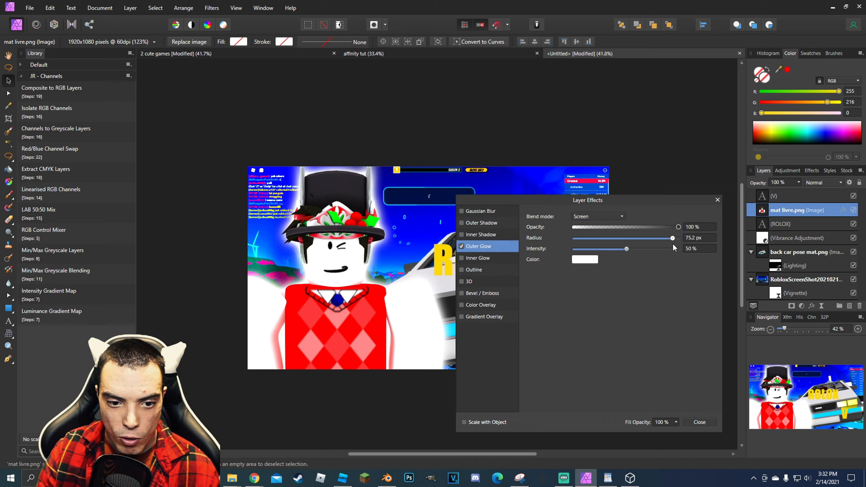
pyautogui.click(717, 200)
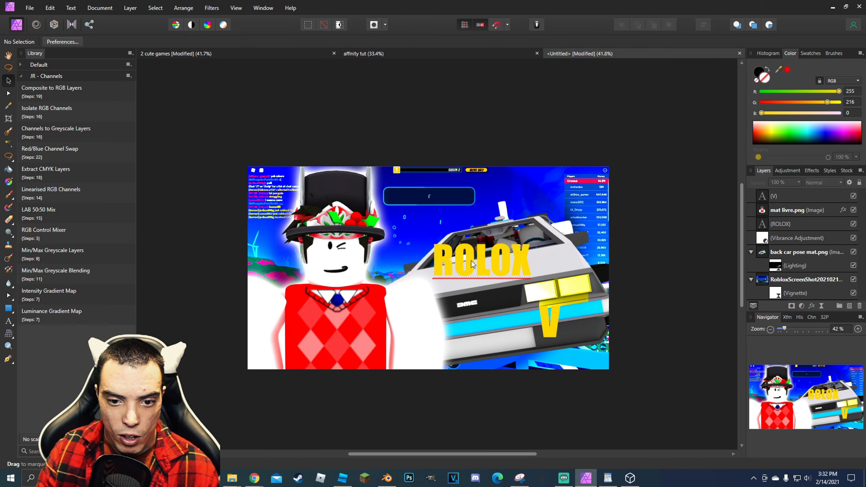
pyautogui.click(515, 253)
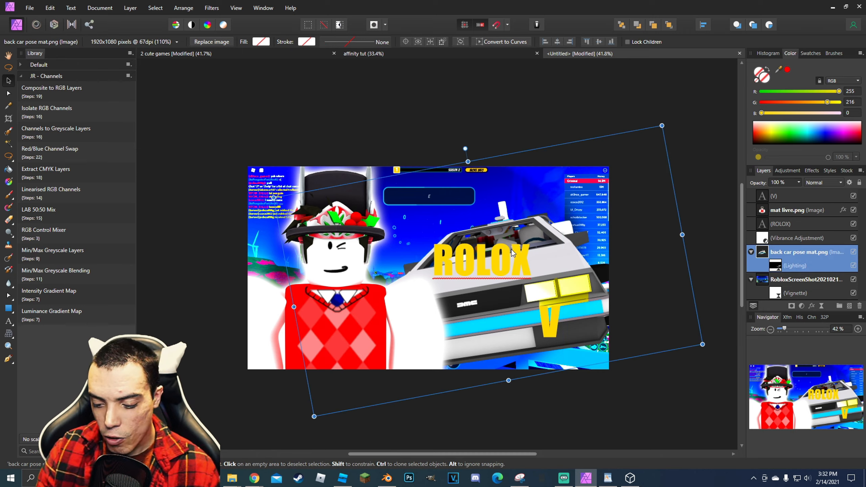
pyautogui.press('Delete')
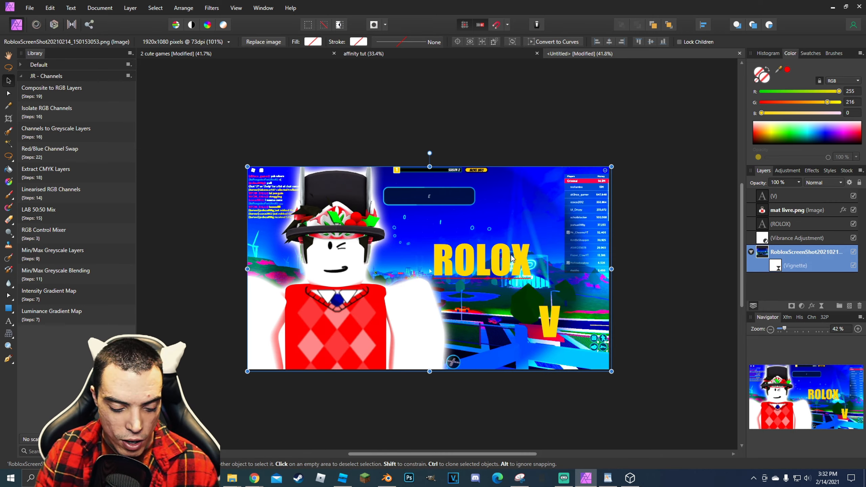
pyautogui.hotkey('ctrl', 'z')
# - Delete the yellow ROLOX text layer and the stray V text layer, and clear the selection
pyautogui.click(768, 223)
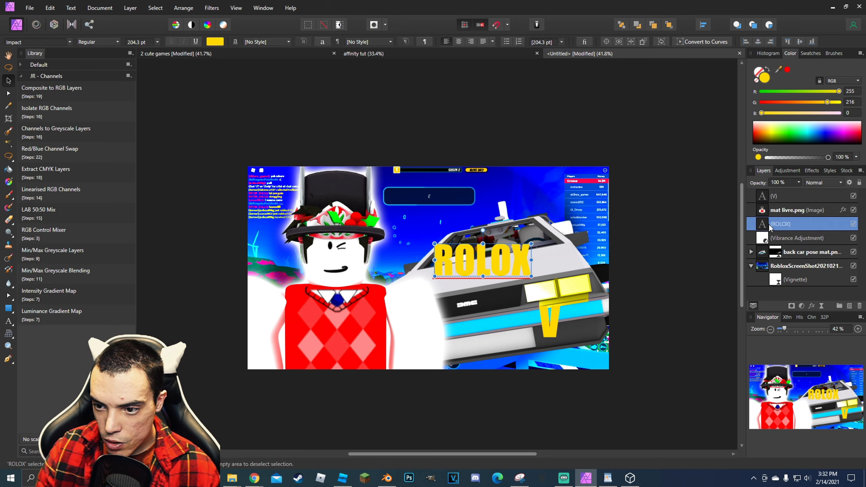
pyautogui.press('Delete')
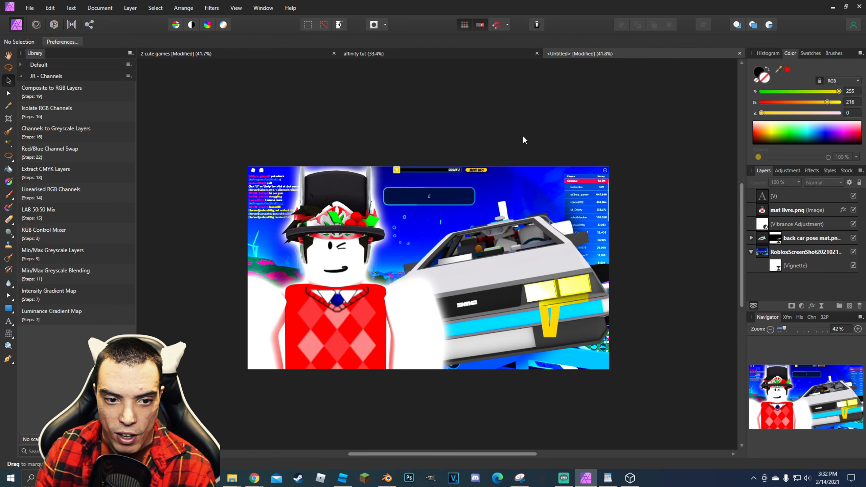
pyautogui.scroll(-1, 444, 240)
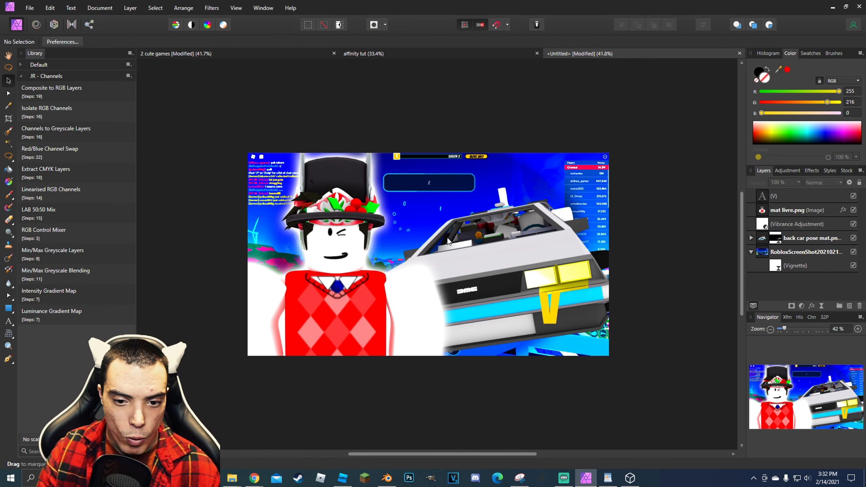
pyautogui.click(555, 311)
pyautogui.press('Delete')
pyautogui.click(637, 276)
pyautogui.click(576, 112)
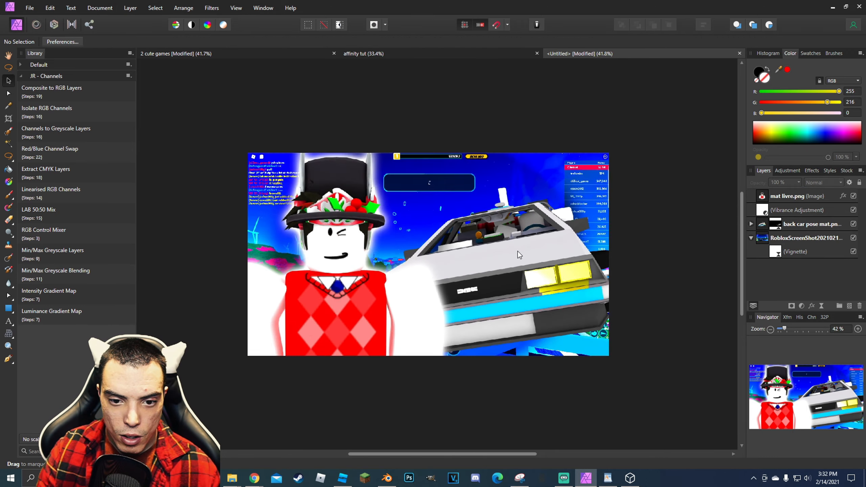
# - Review the avatar thumbnail alongside the 2 cute games thumbnail and the four example thumbnails in the affinity tut document
pyautogui.scroll(-1, 517, 250)
pyautogui.moveTo(327, 272); pyautogui.dragTo(286, 281)
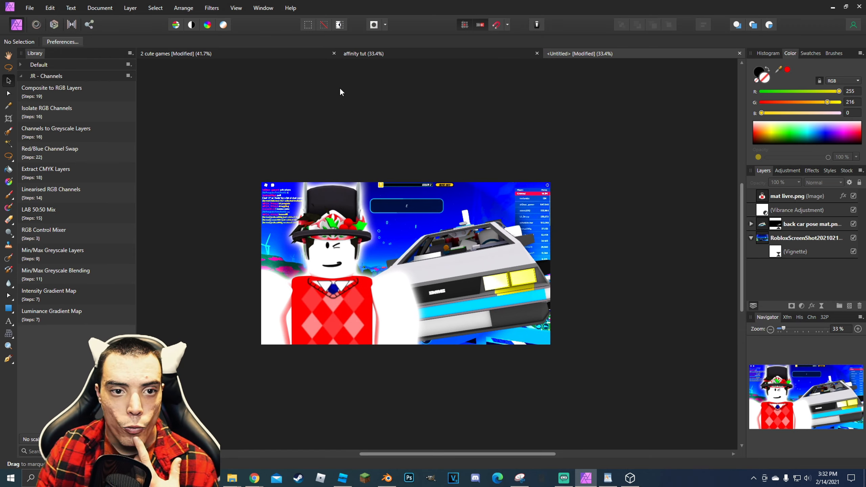
pyautogui.click(211, 55)
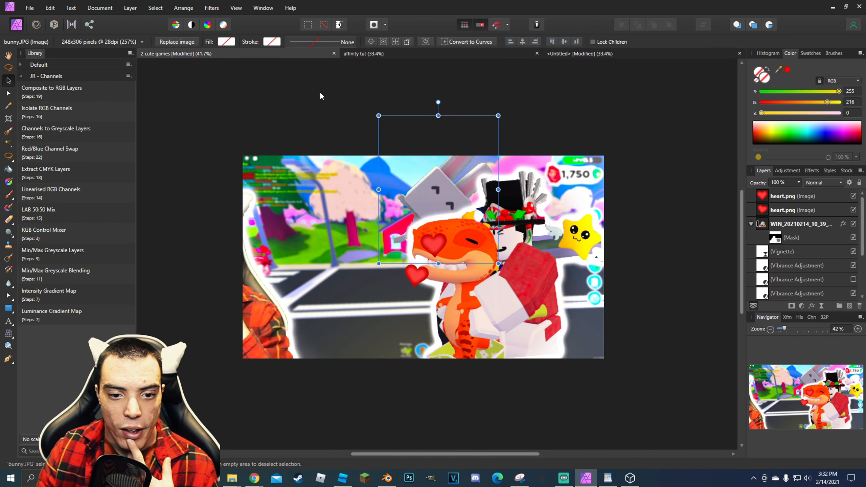
pyautogui.click(361, 54)
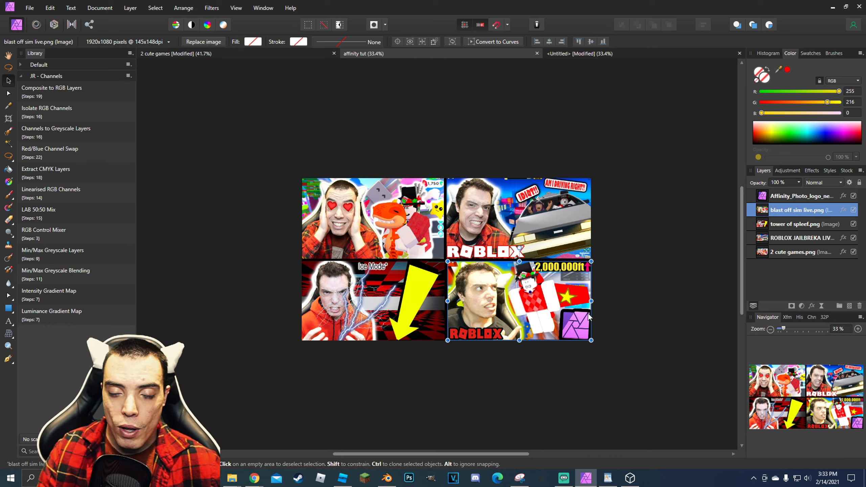
pyautogui.moveTo(494, 199); pyautogui.dragTo(464, 182)
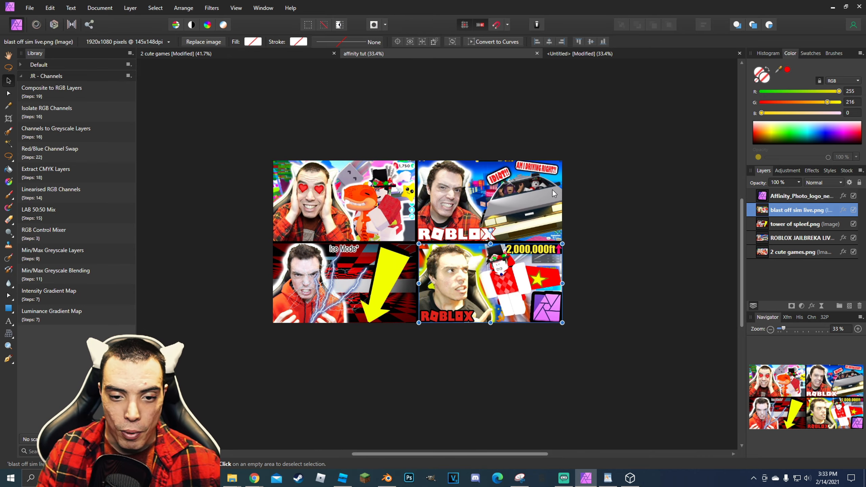